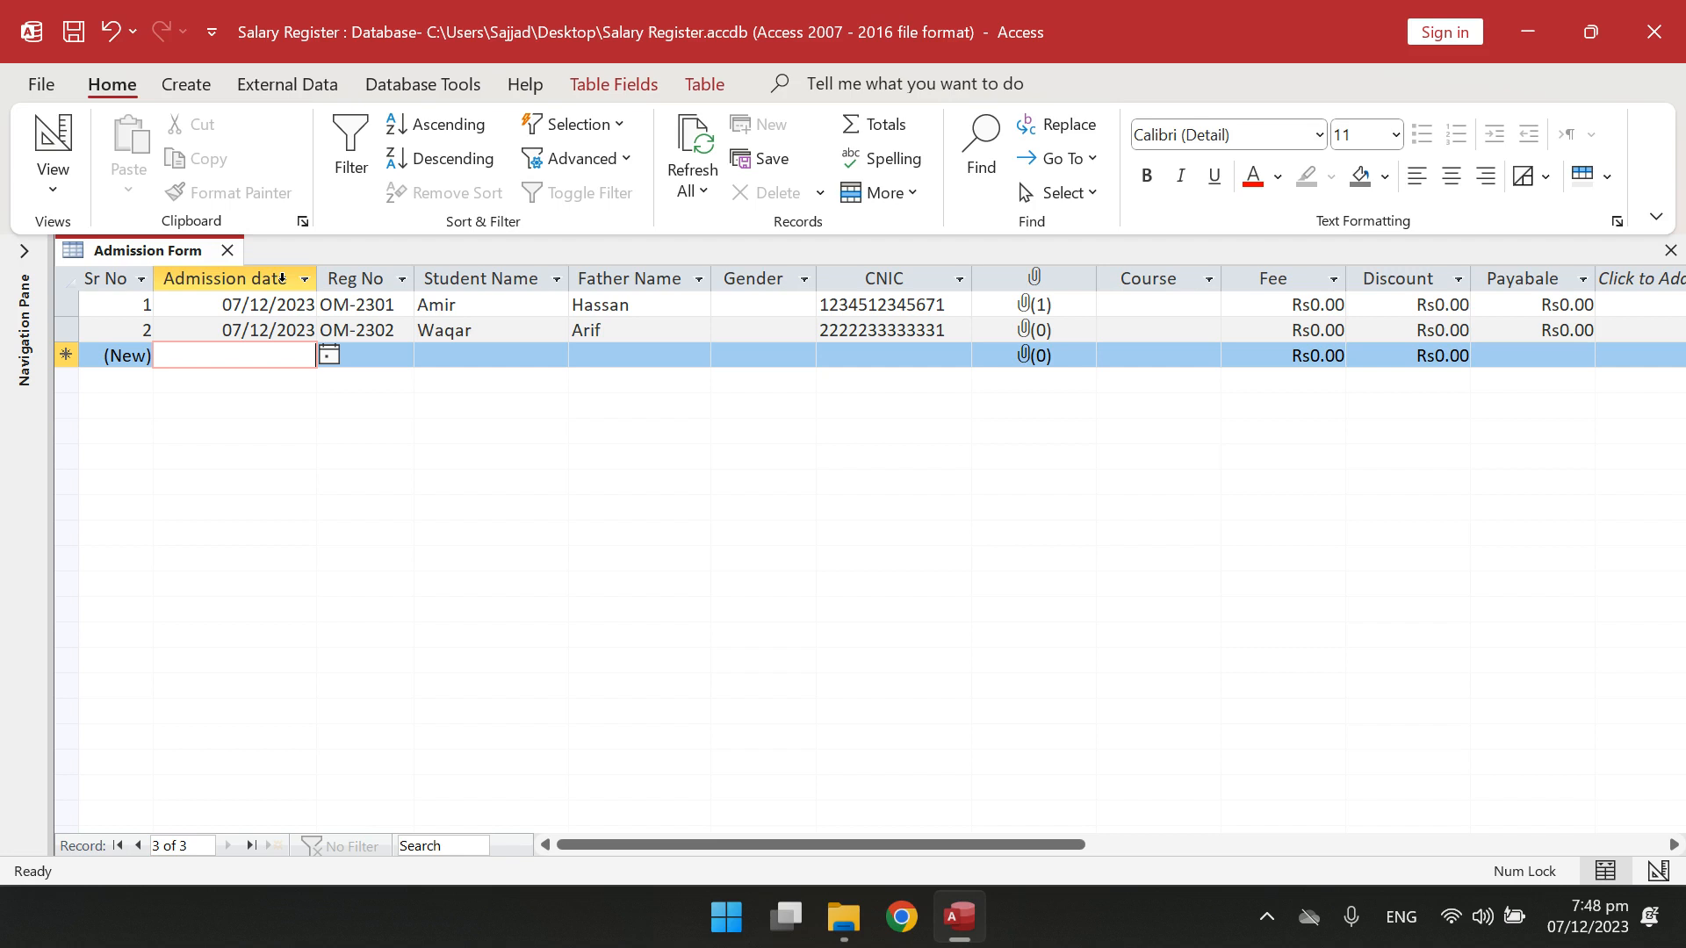
In the Admission Form table's design, set the Admission date field's format to Medium Date.
{"action": "left_click", "coordinate": [53, 136]}
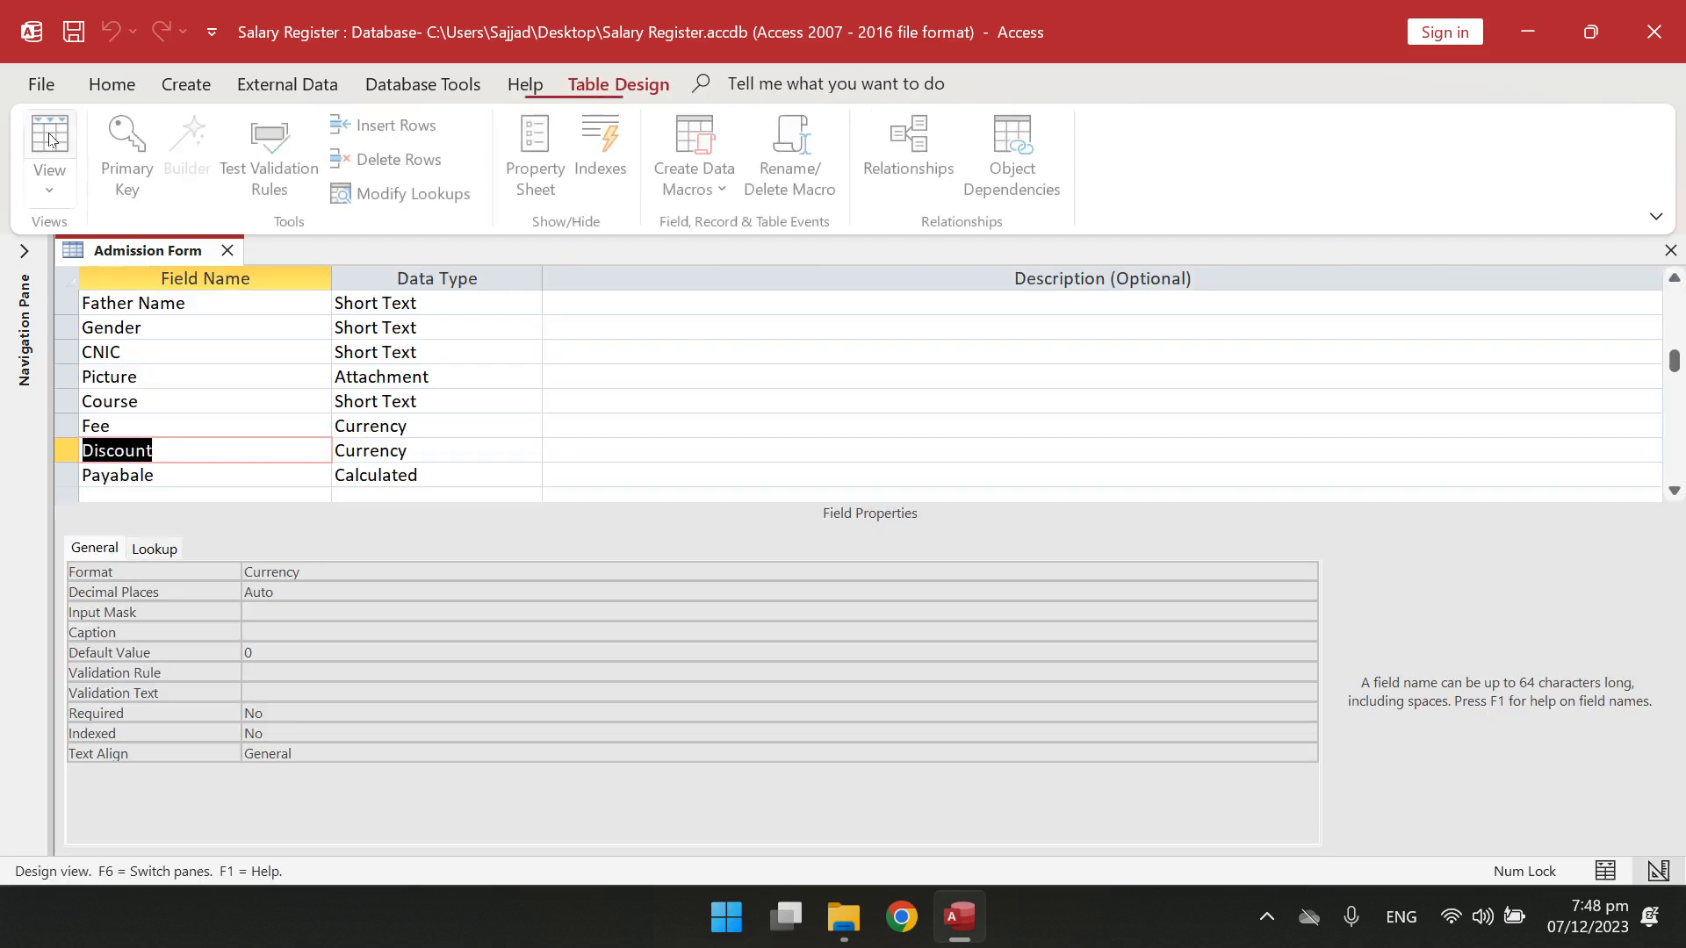
{"action": "left_click", "coordinate": [141, 330]}
{"action": "key", "text": "Up"}
{"action": "key", "text": "Up"}
{"action": "key", "text": "Up"}
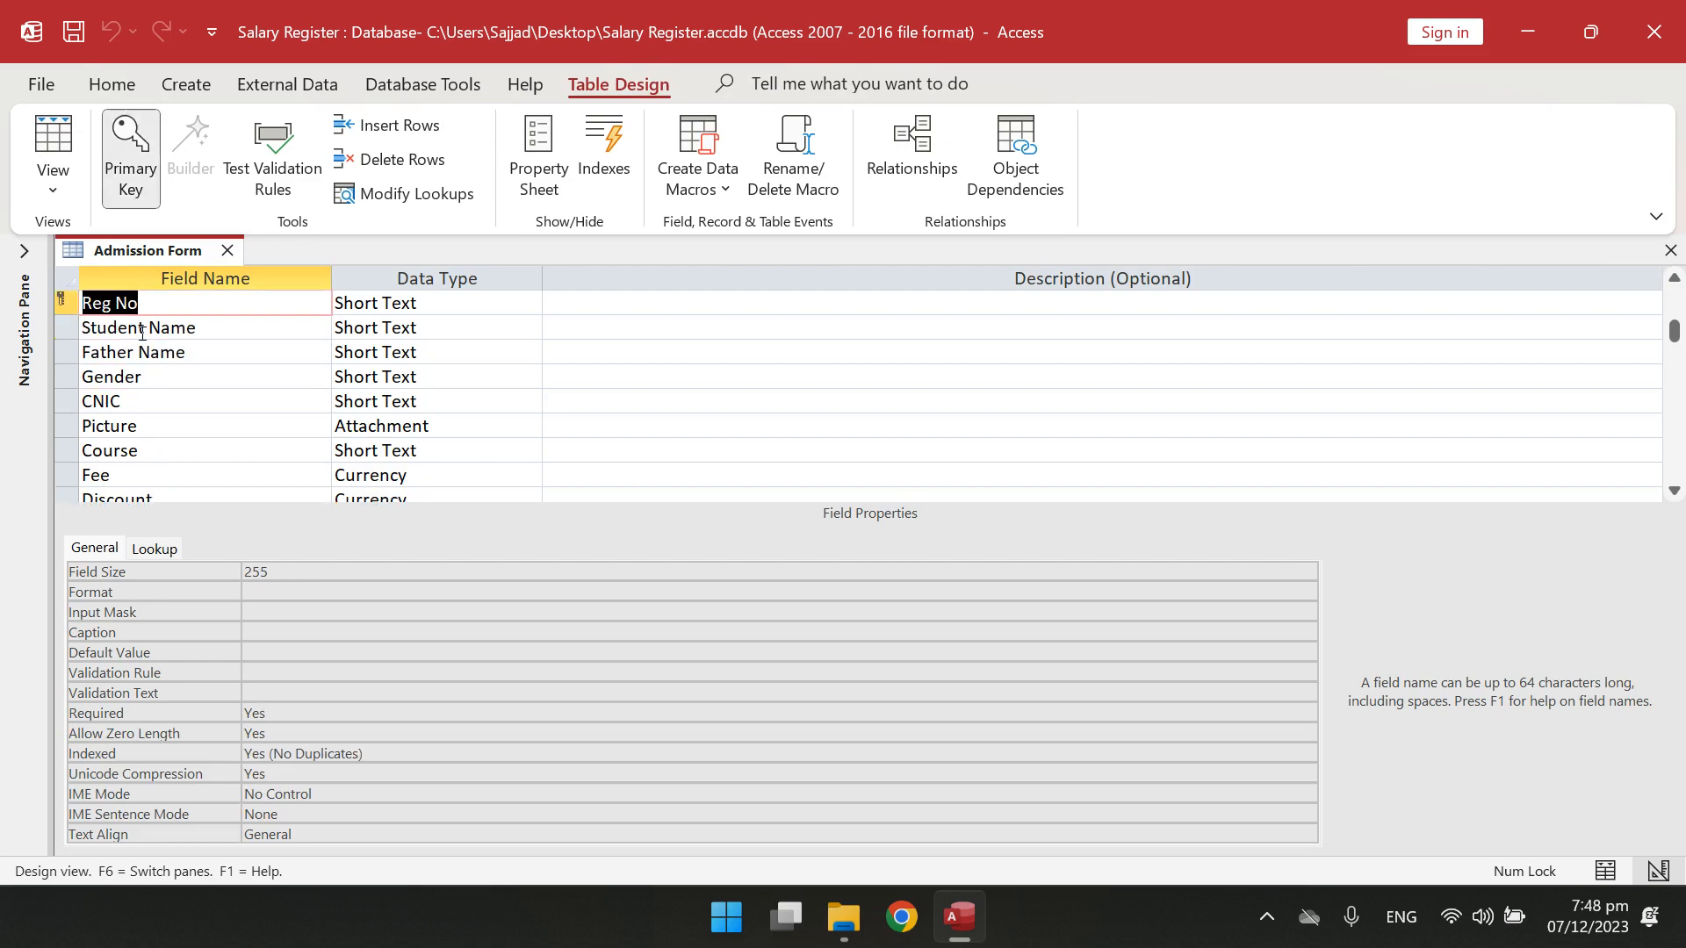
{"action": "key", "text": "Up"}
{"action": "key", "text": "Up"}
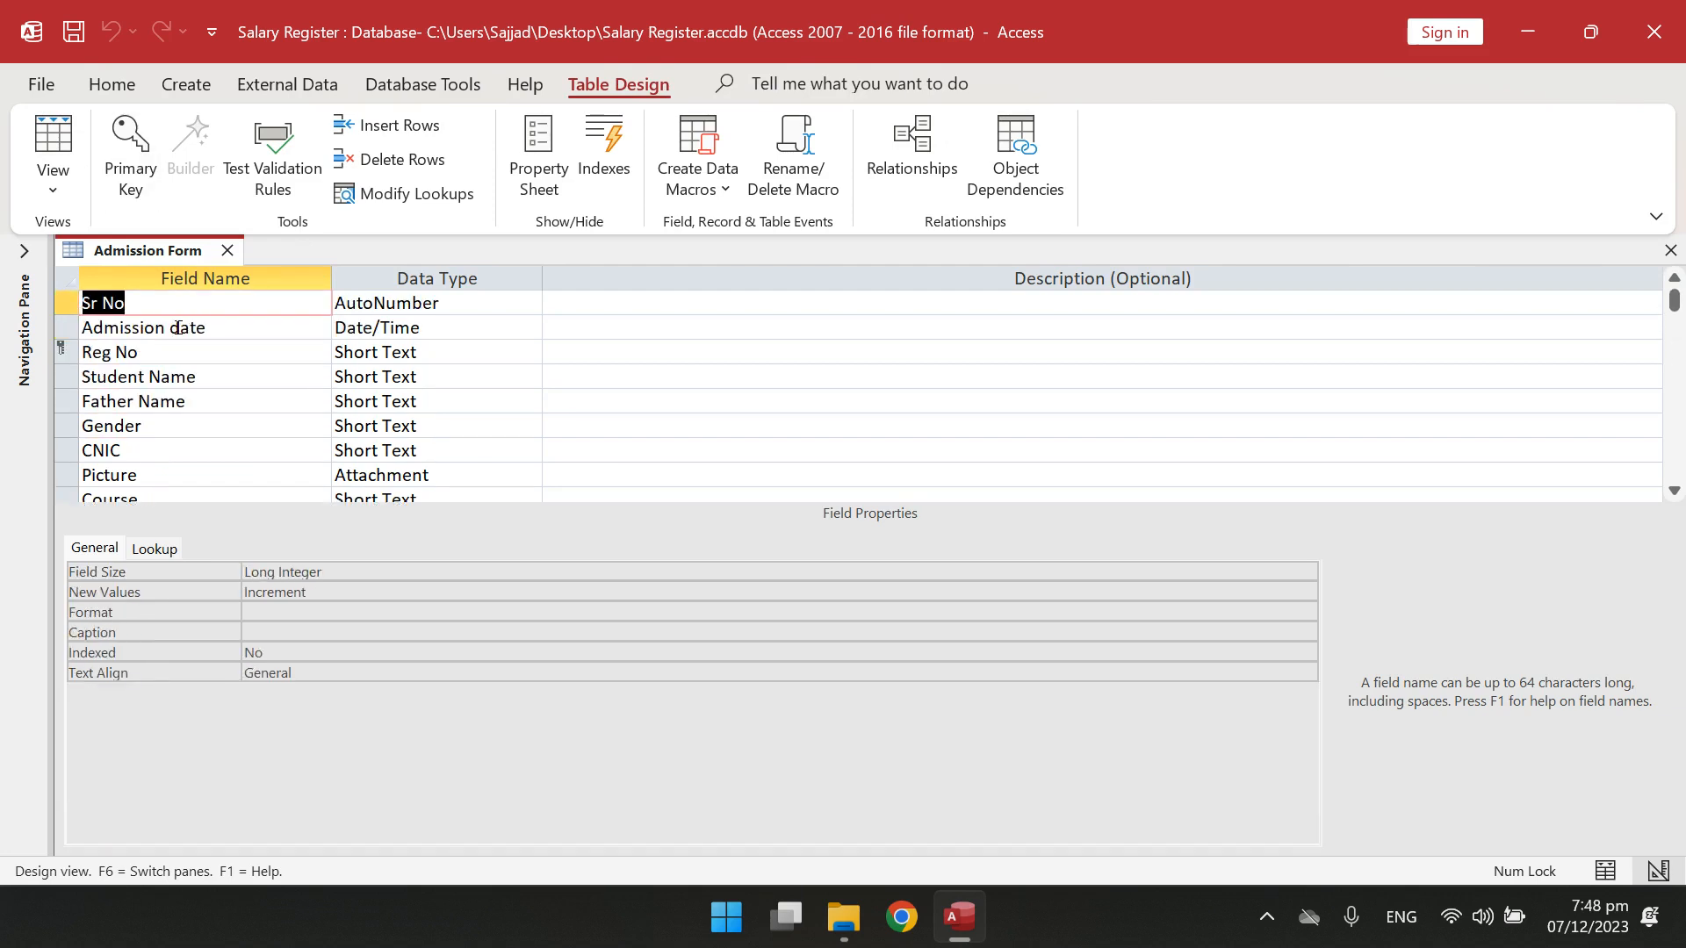
{"action": "left_click", "coordinate": [179, 328]}
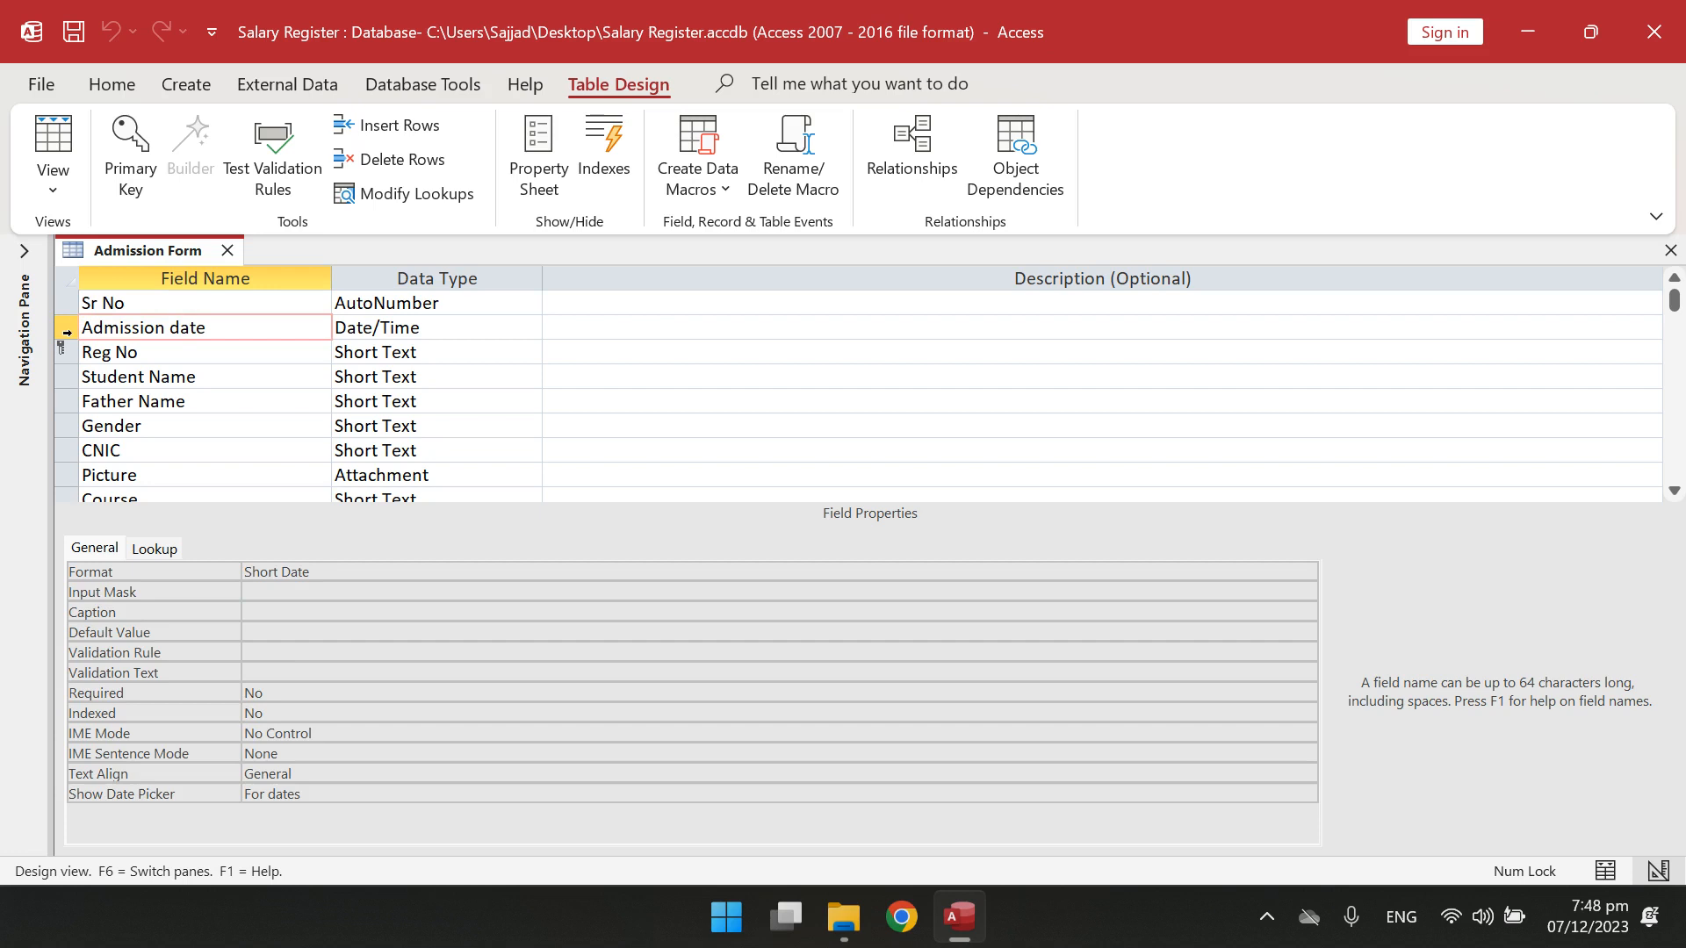
{"action": "left_click", "coordinate": [66, 332]}
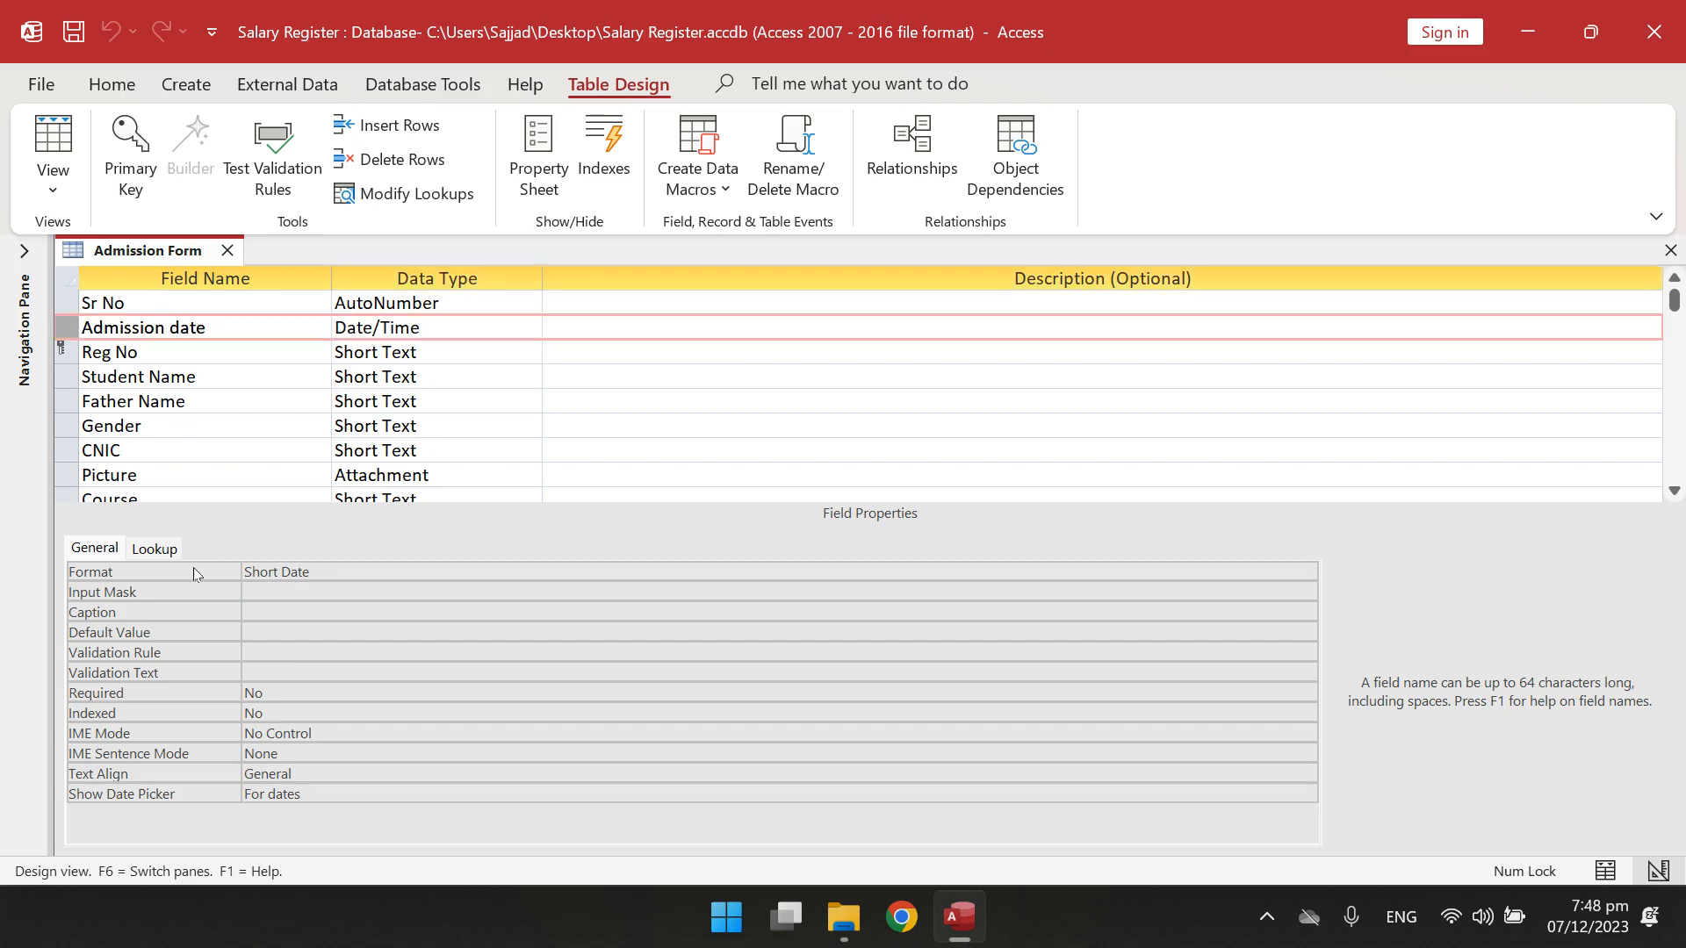
{"action": "left_click", "coordinate": [268, 572]}
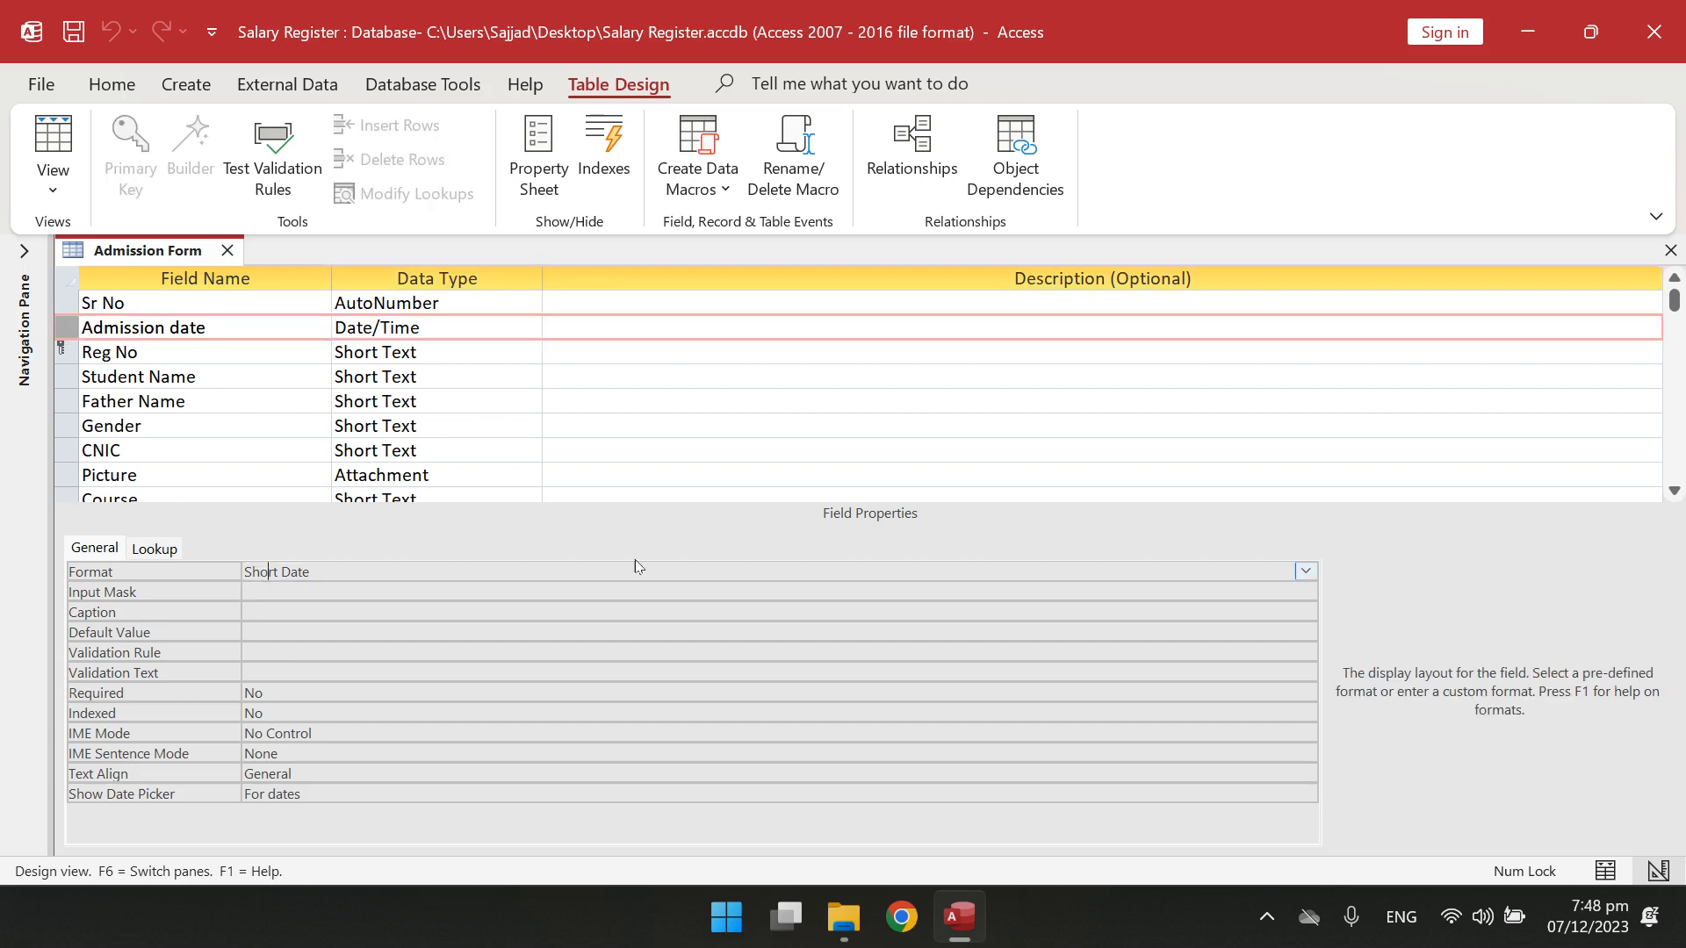
{"action": "left_click", "coordinate": [1307, 575]}
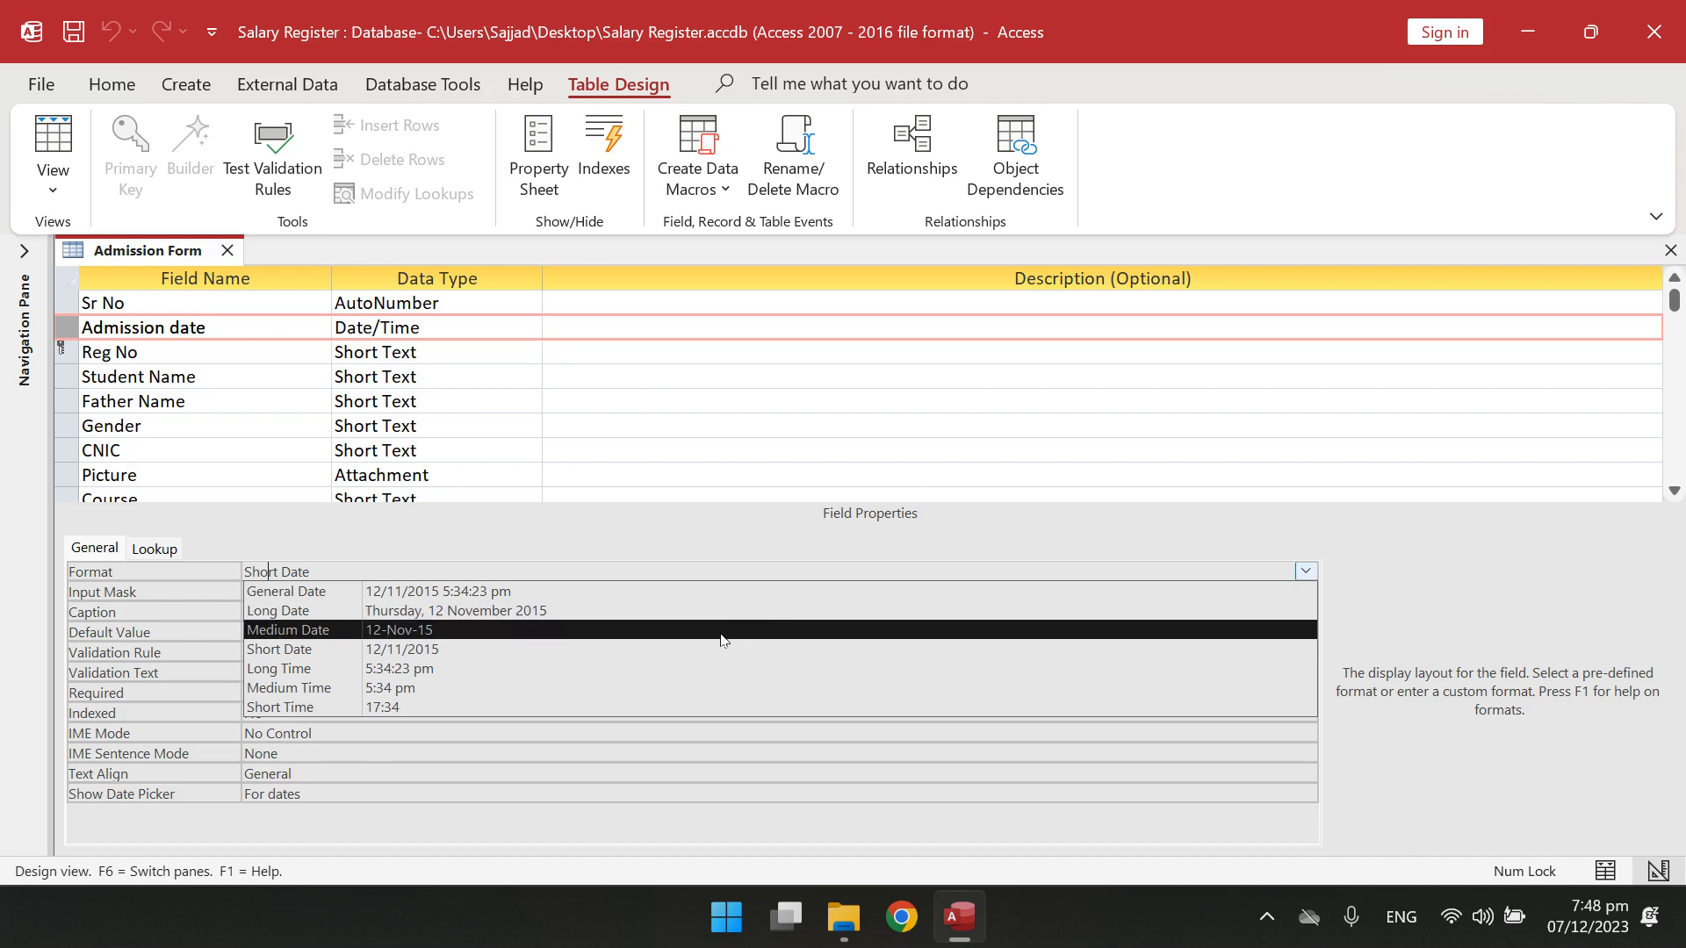
{"action": "left_click", "coordinate": [721, 630]}
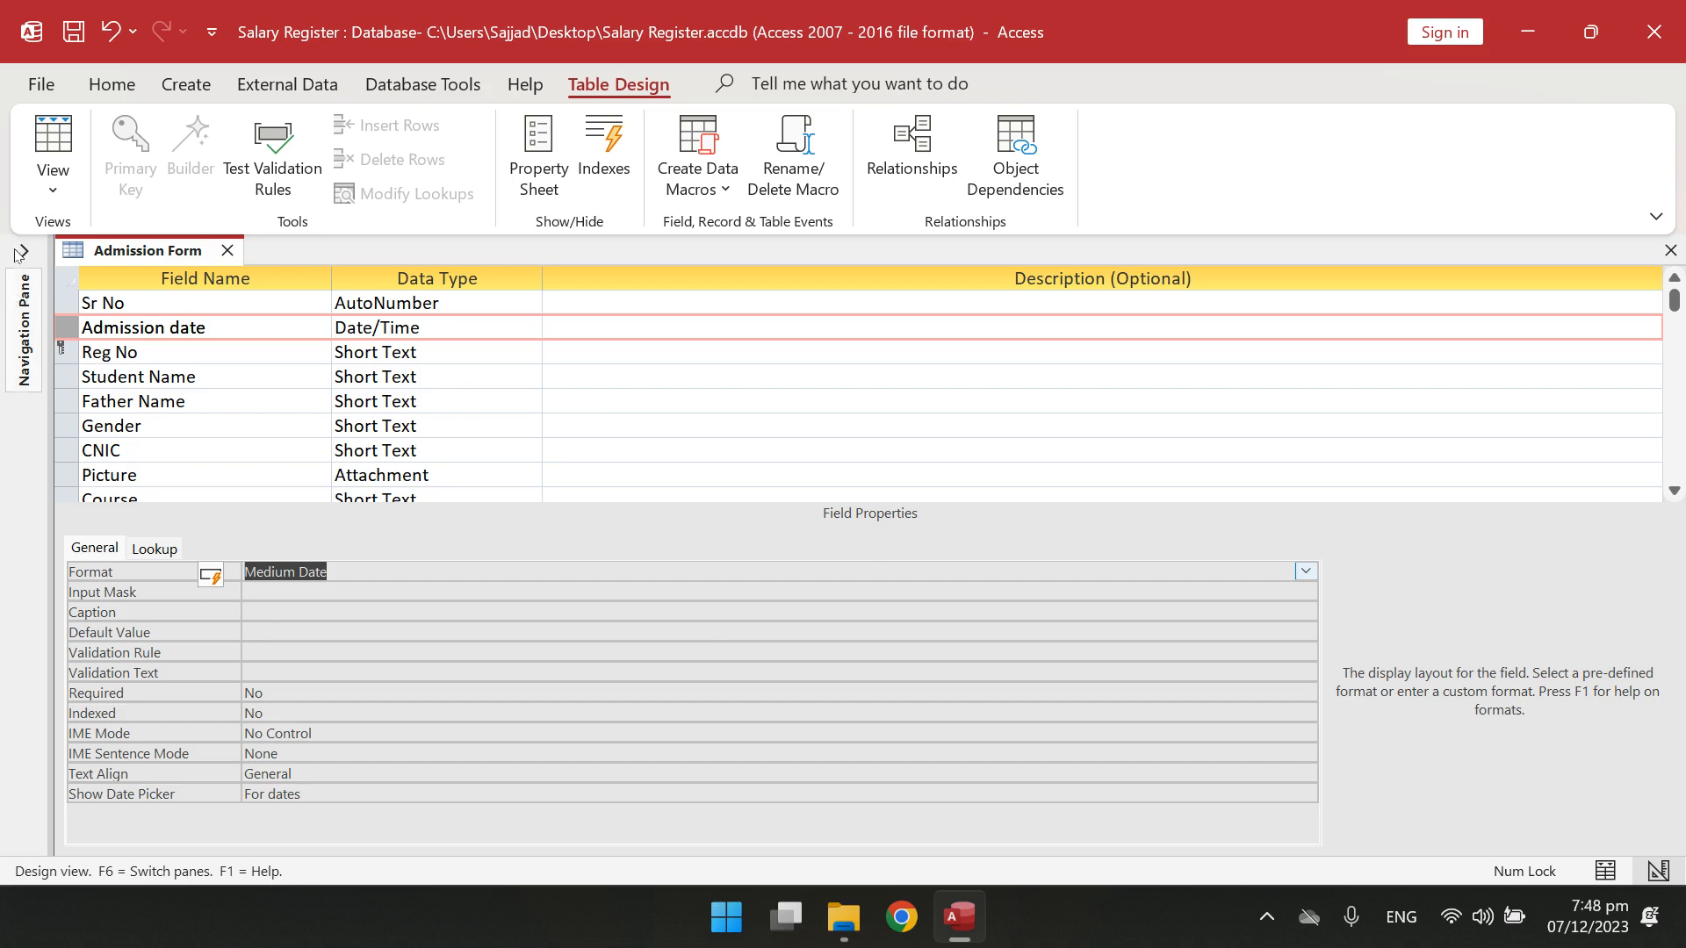
Save the table and check the Admission date column in Datasheet view.
{"action": "left_click", "coordinate": [48, 157]}
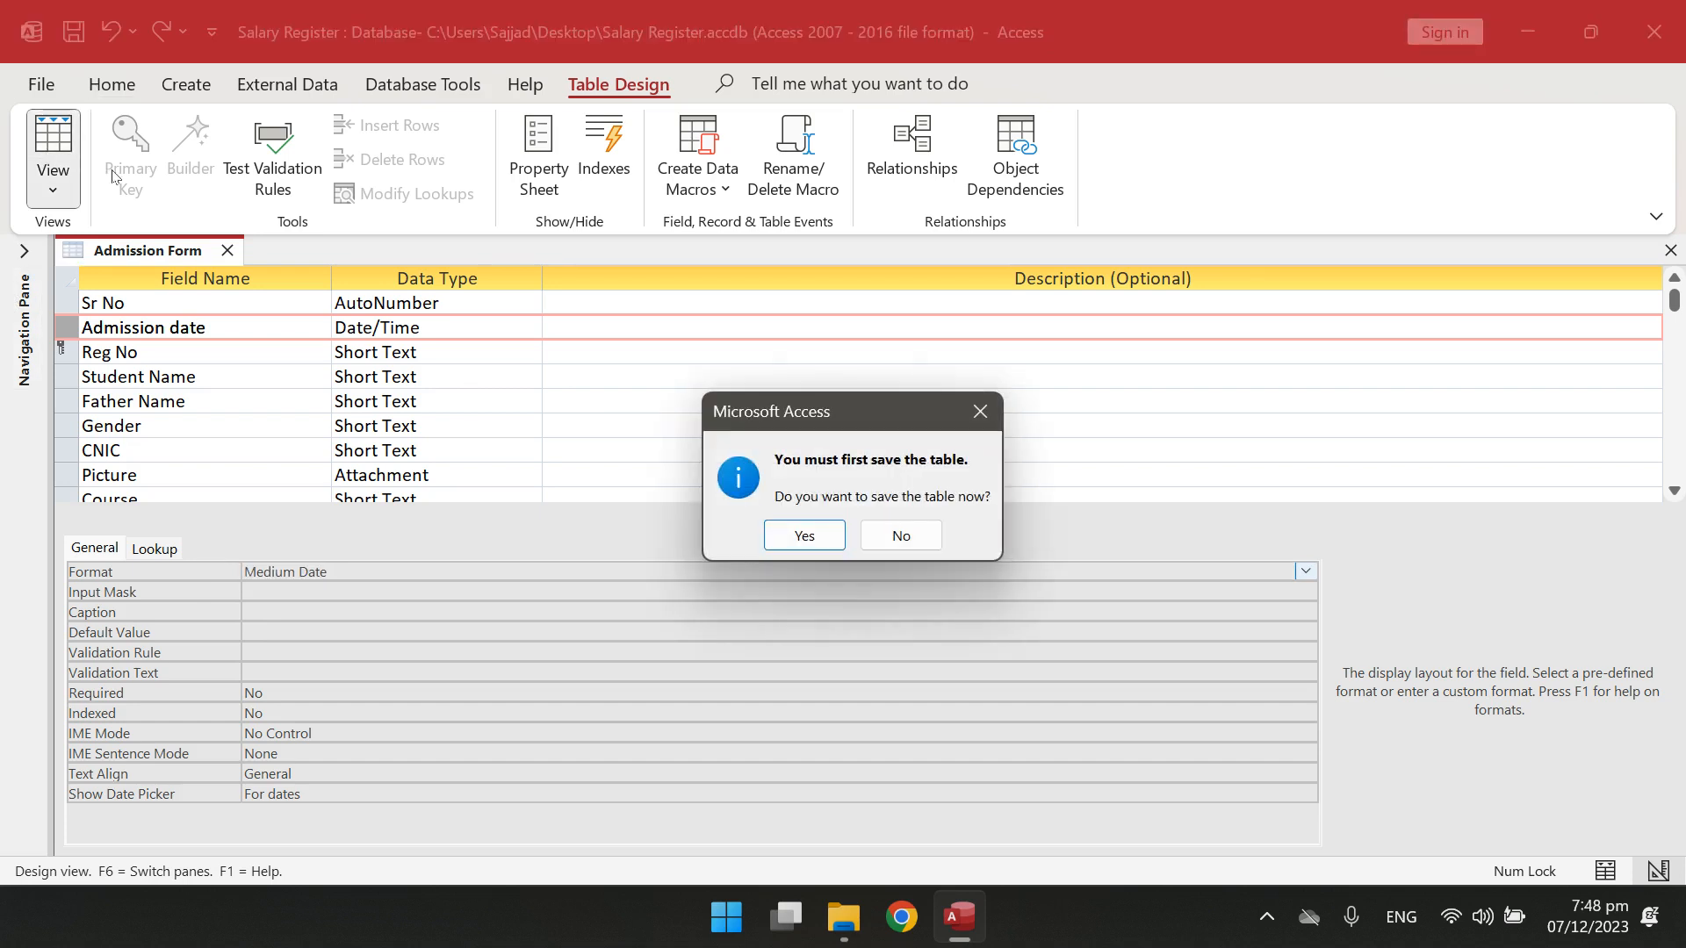
{"action": "left_click", "coordinate": [803, 536]}
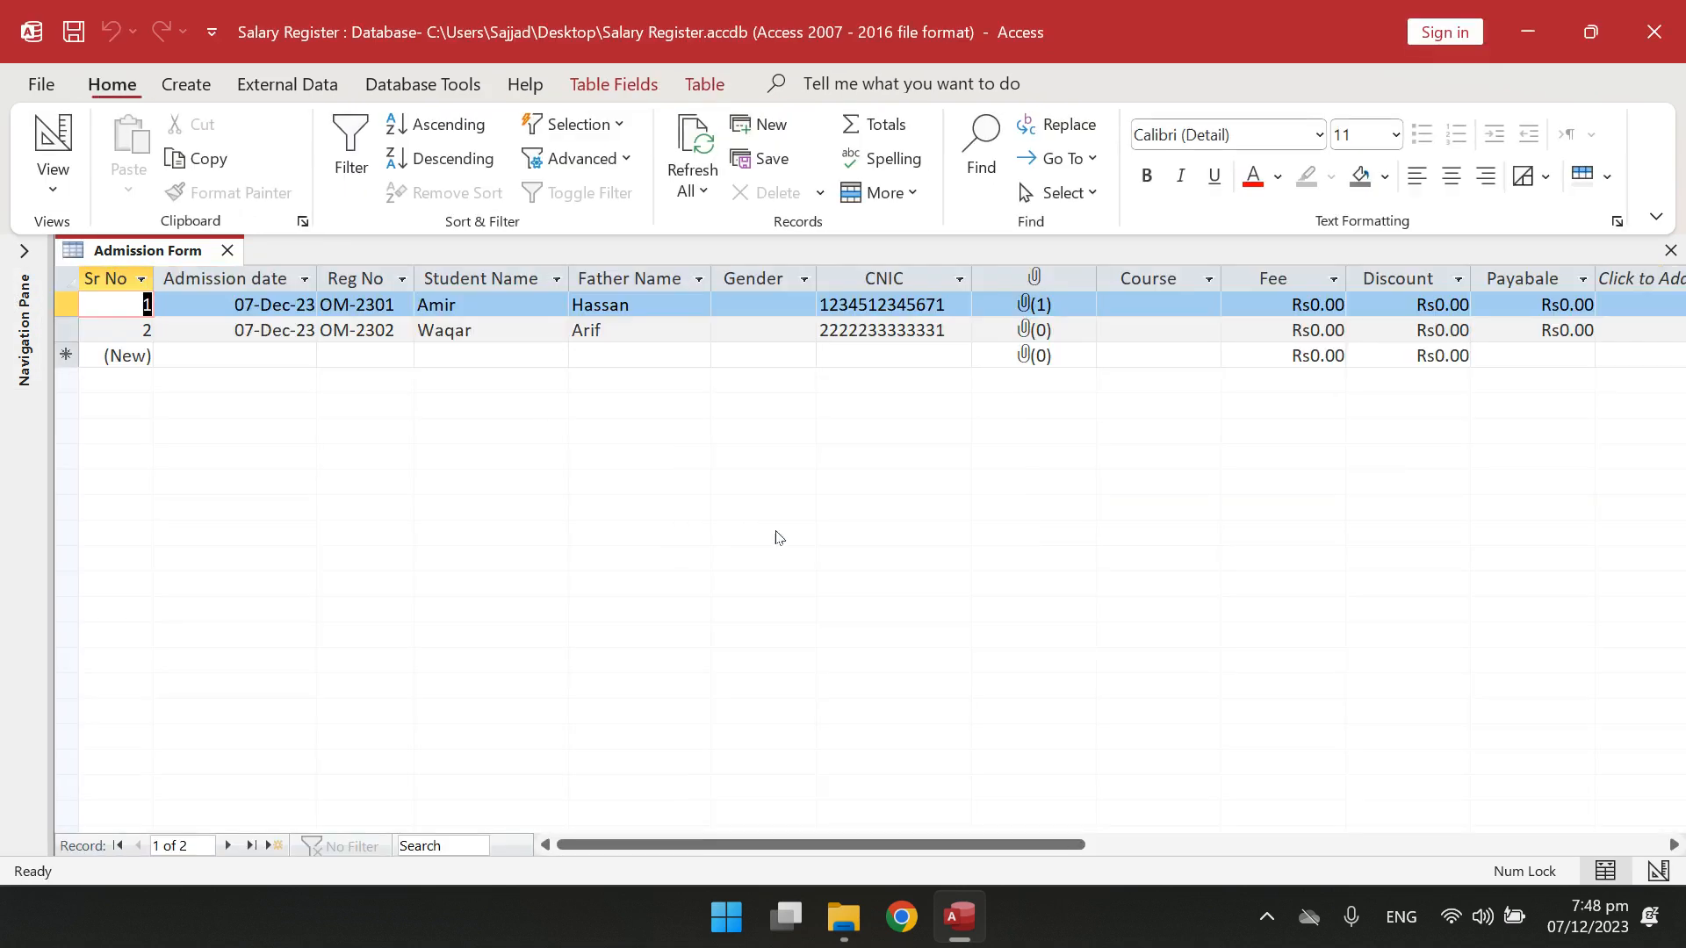
{"action": "left_click", "coordinate": [268, 281]}
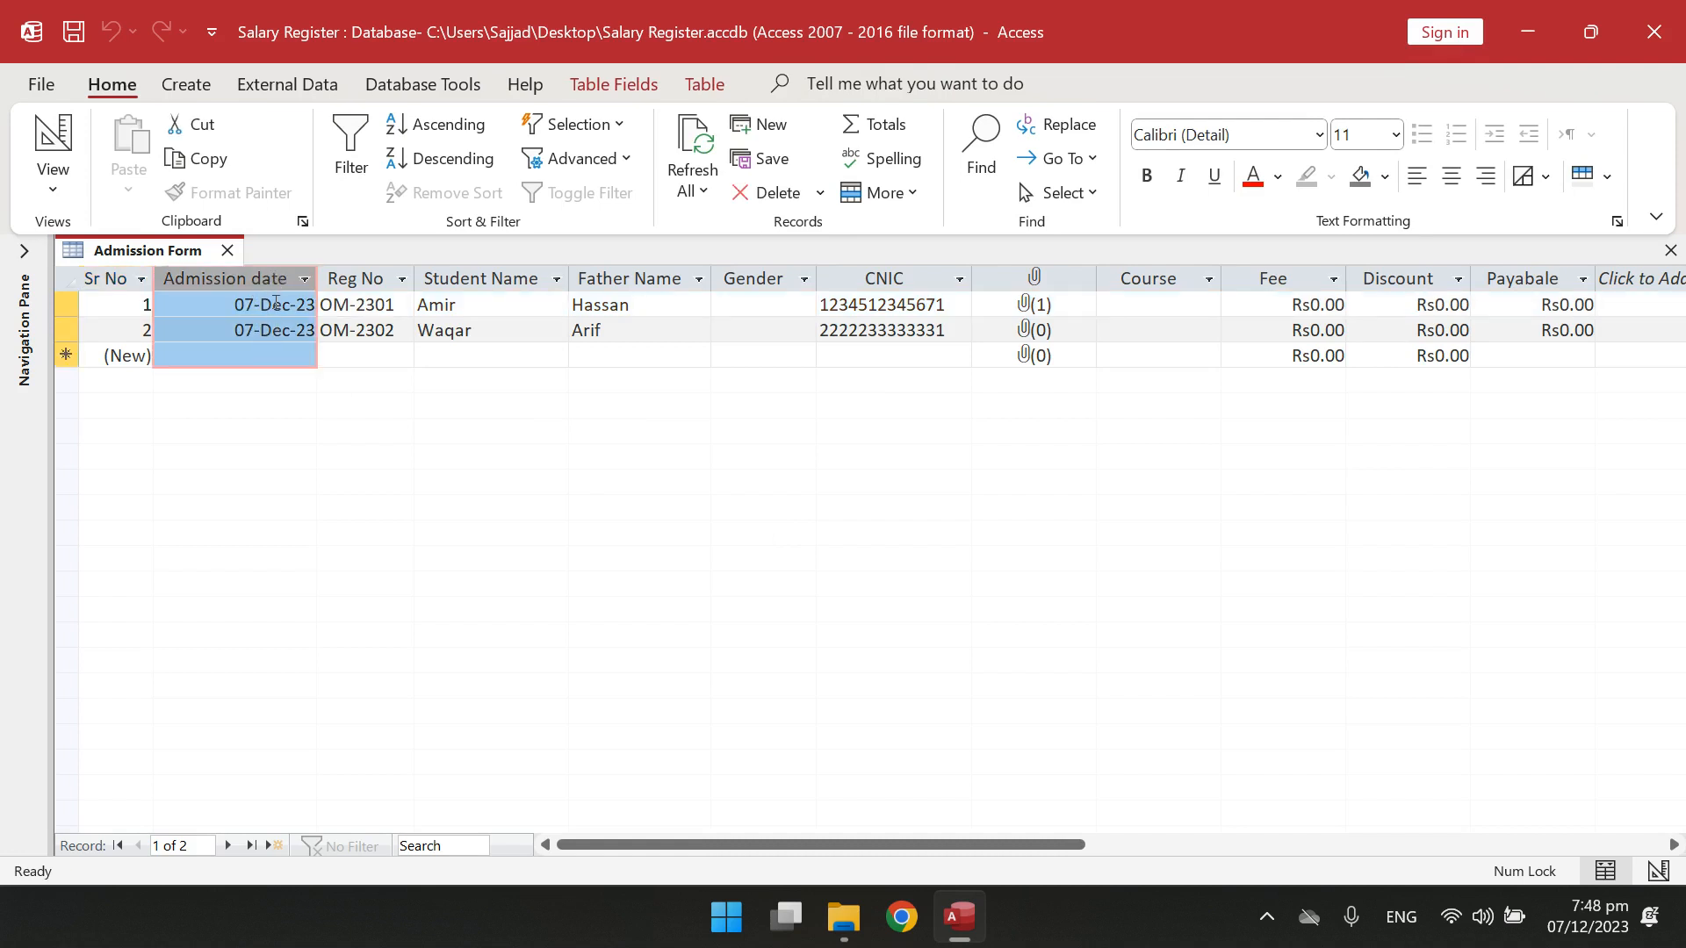
In Design view, set the Student Name field's format to > for uppercase text.
{"action": "left_click", "coordinate": [55, 137]}
{"action": "left_click", "coordinate": [159, 375]}
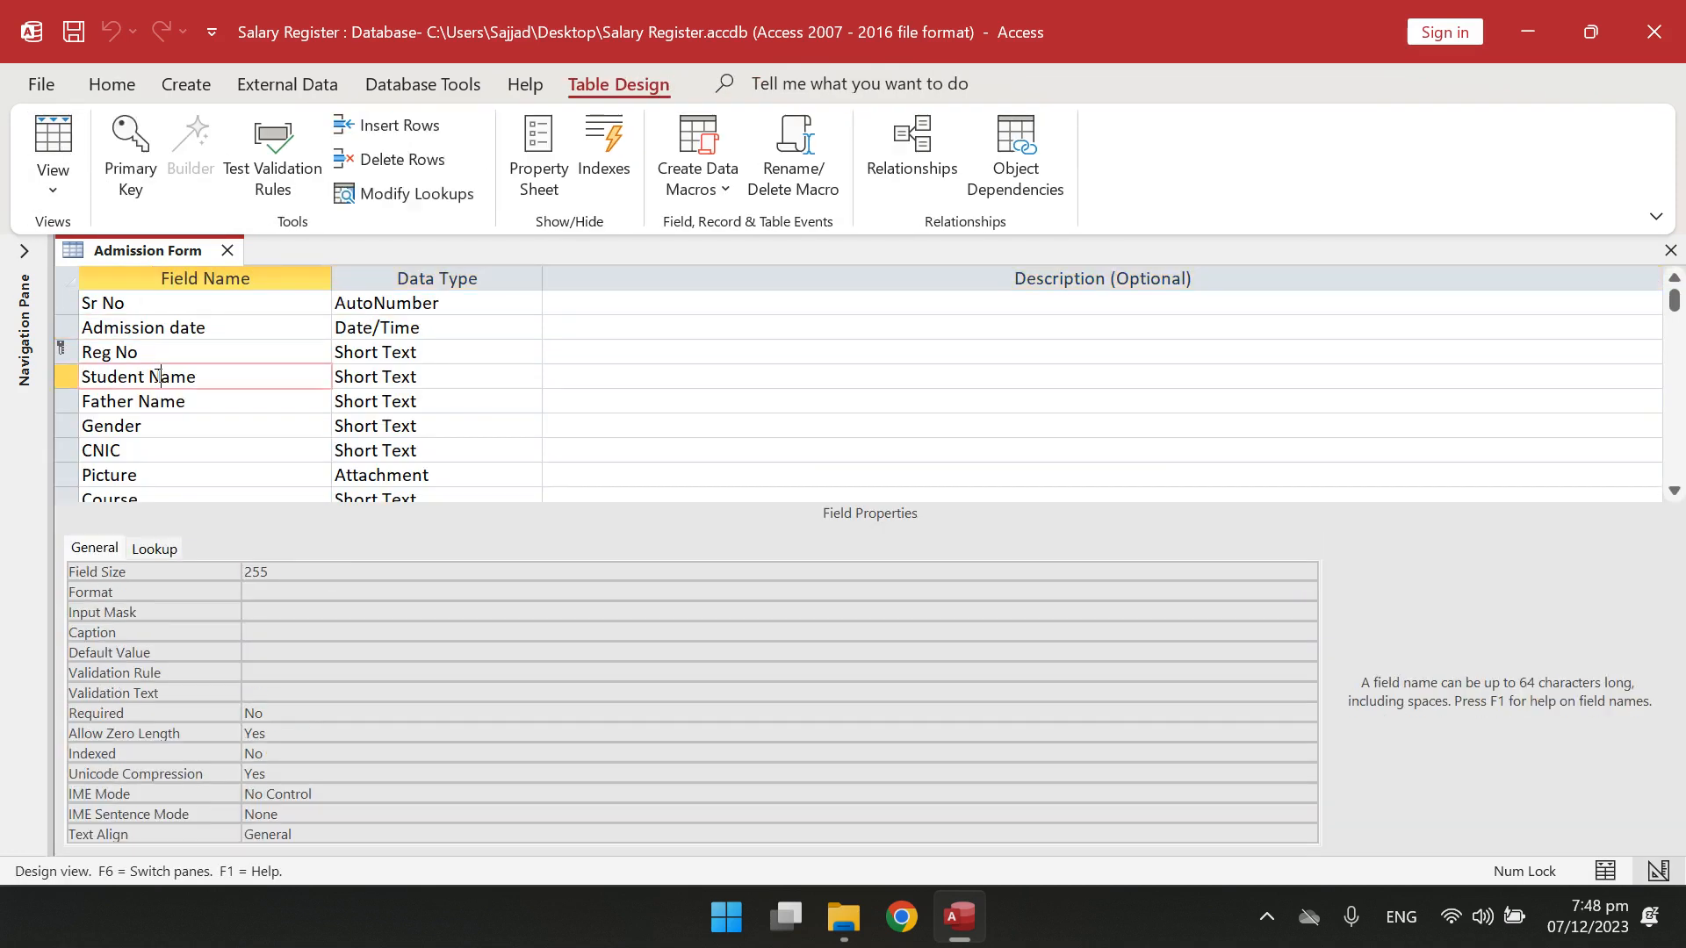
{"action": "left_click", "coordinate": [175, 403]}
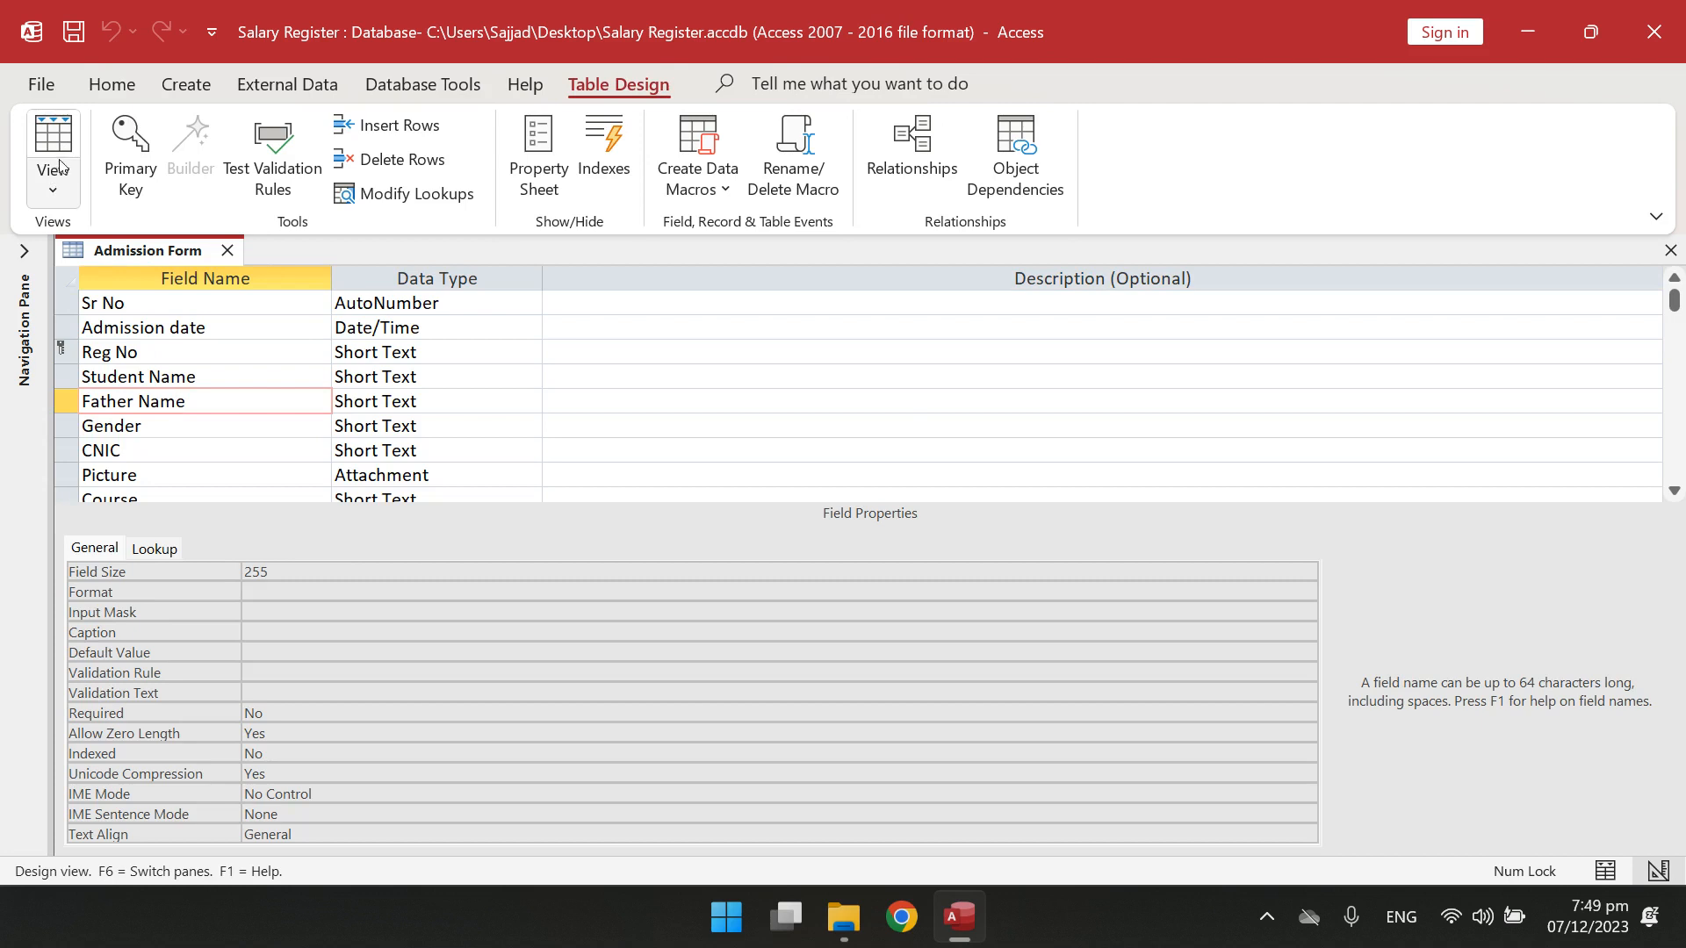
{"action": "left_click", "coordinate": [164, 378]}
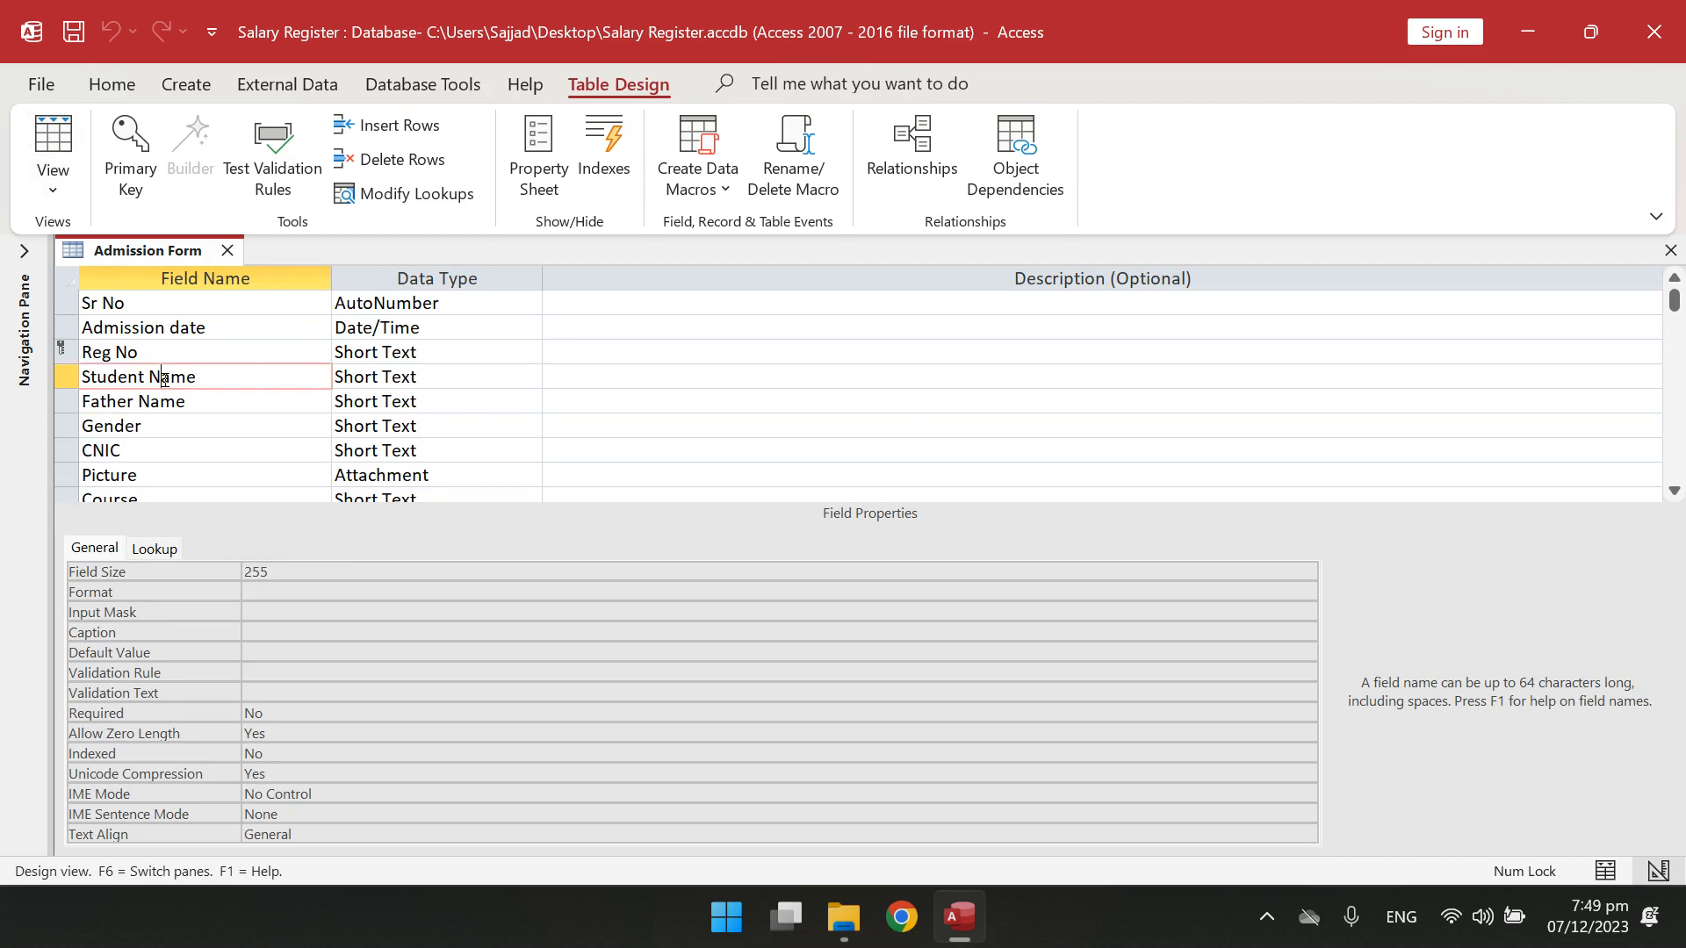
{"action": "left_click", "coordinate": [173, 400]}
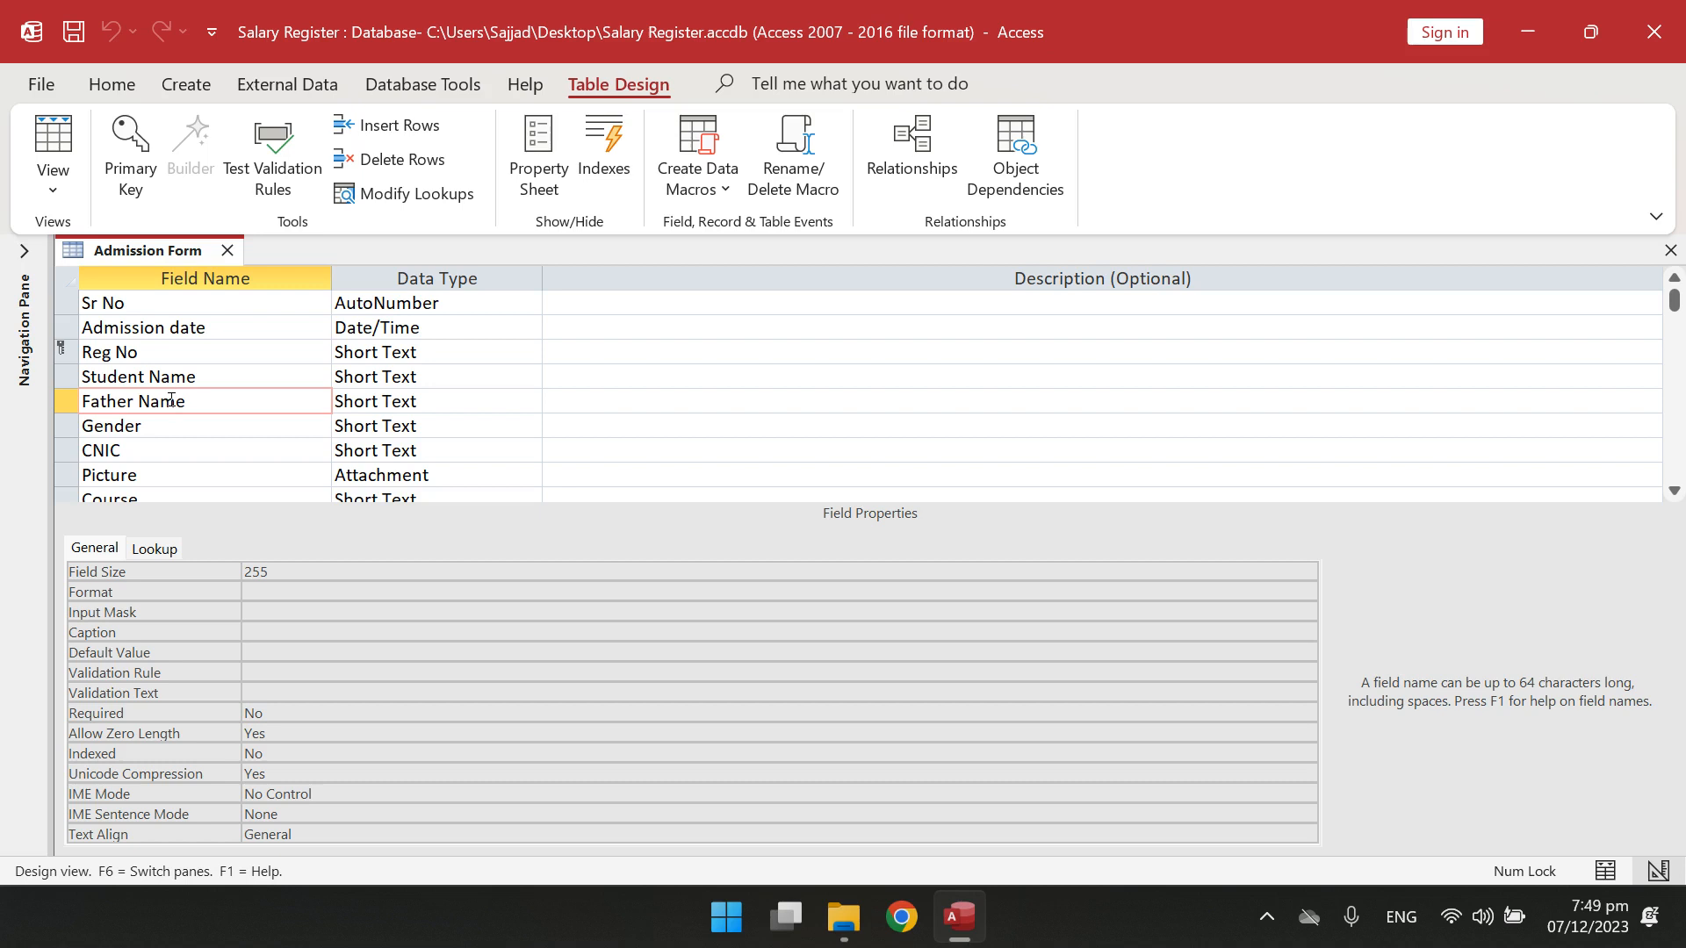
{"action": "left_click", "coordinate": [198, 377]}
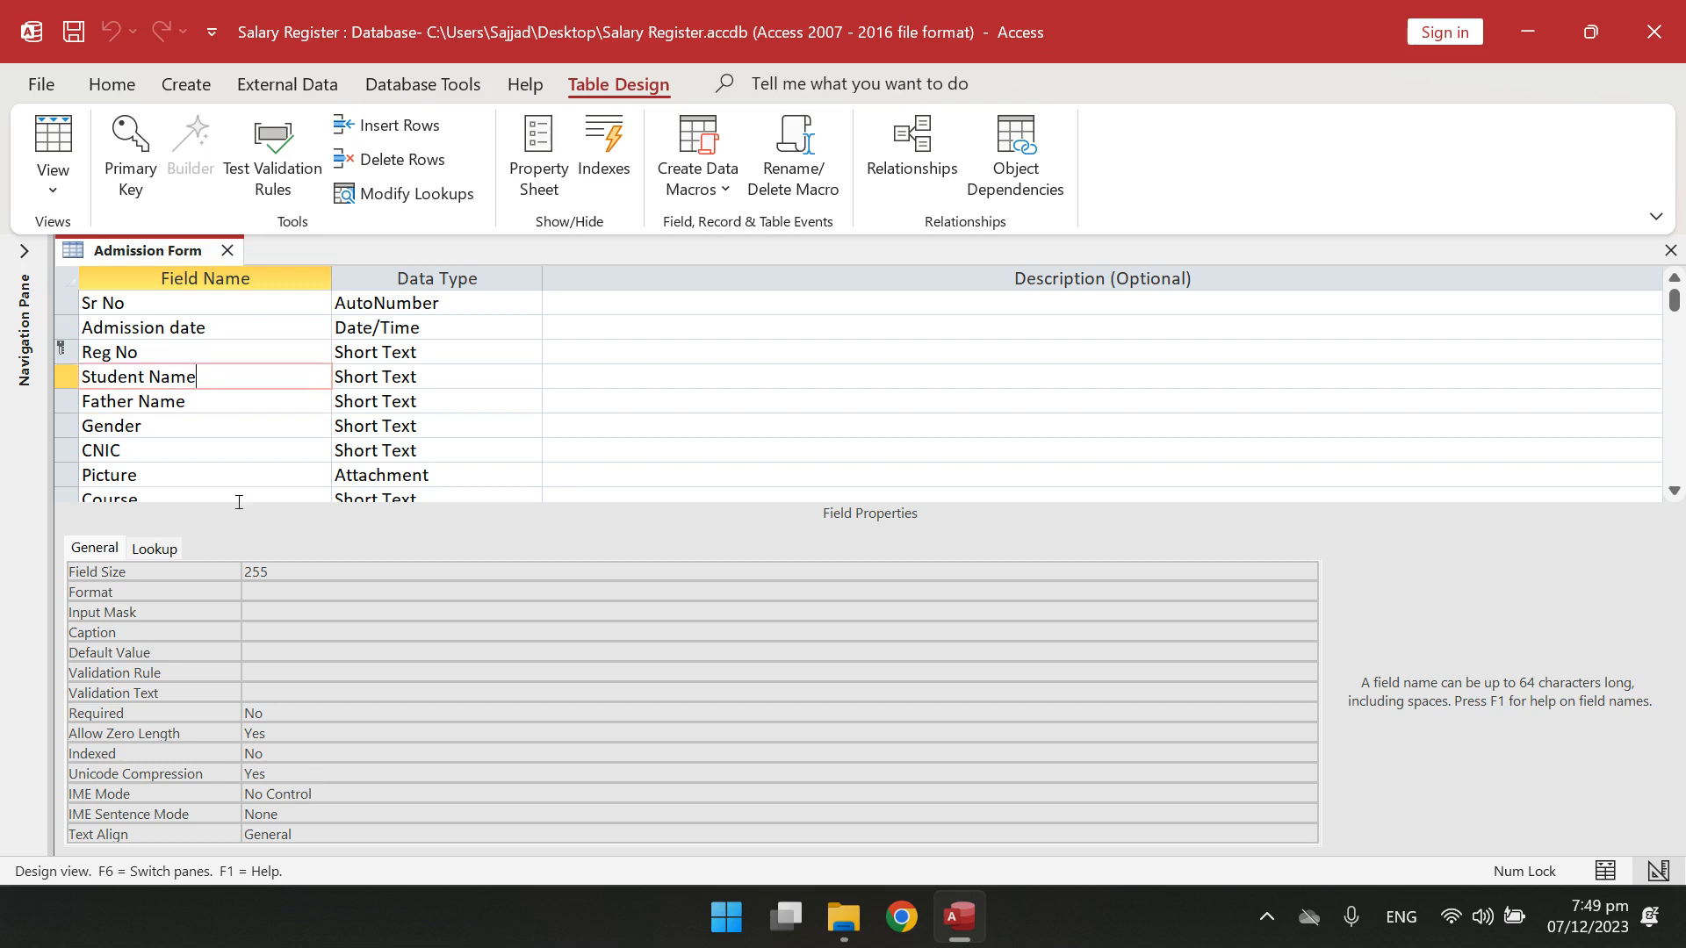
{"action": "left_click", "coordinate": [263, 589]}
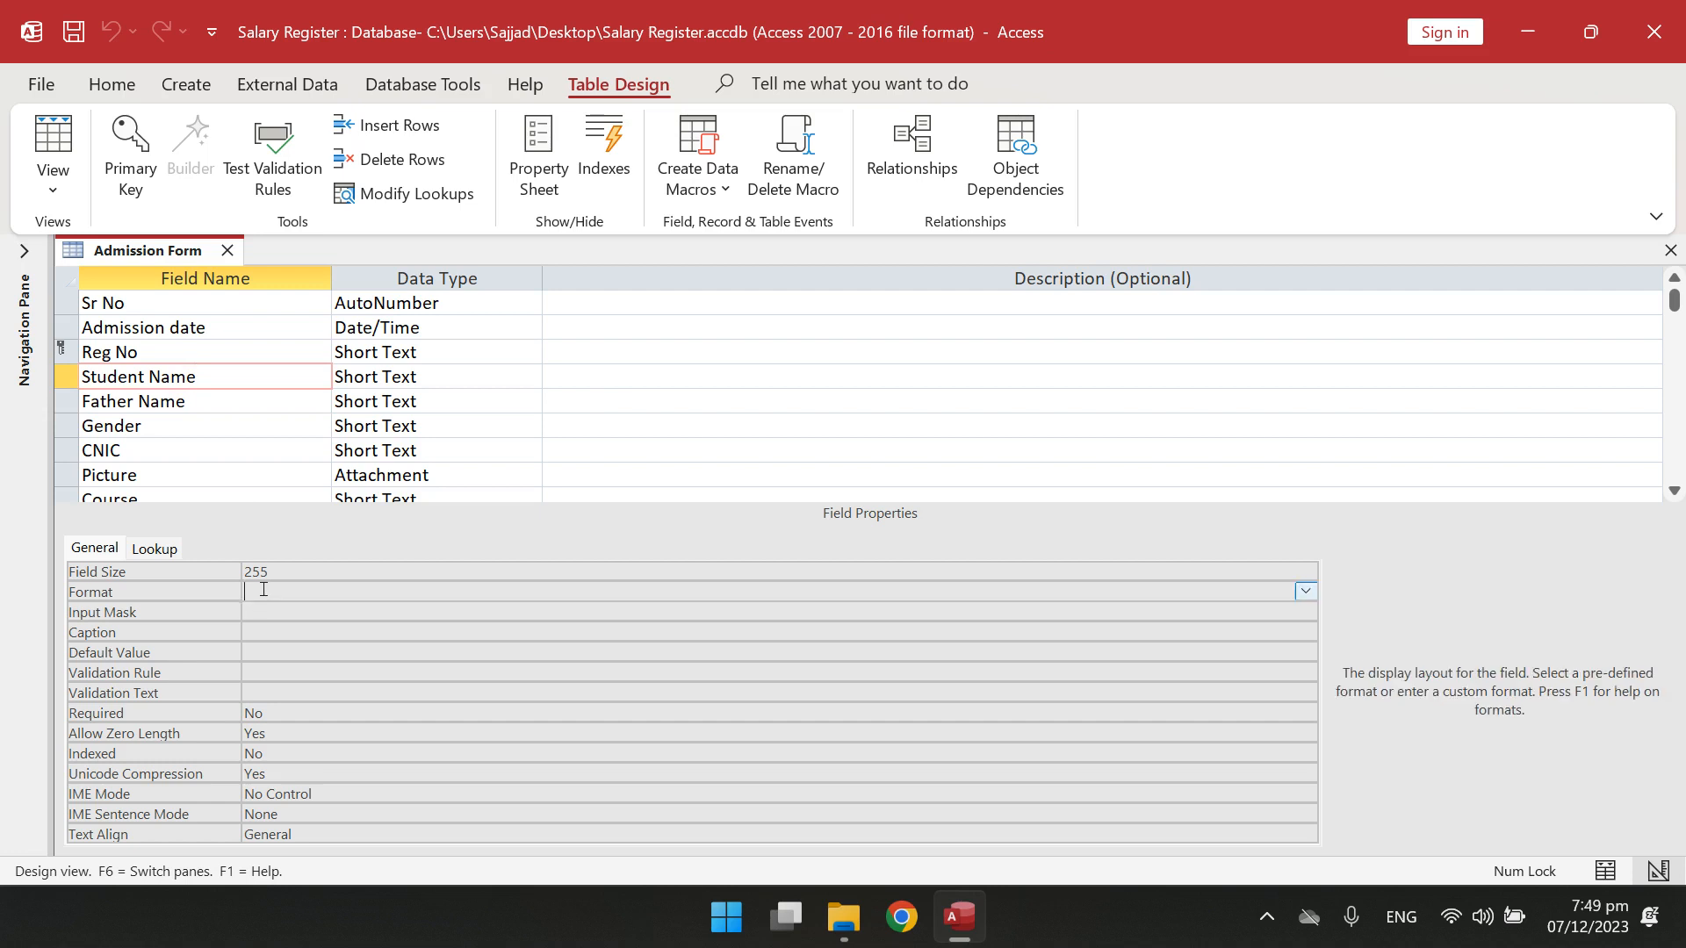
{"action": "type", "text": ">"}
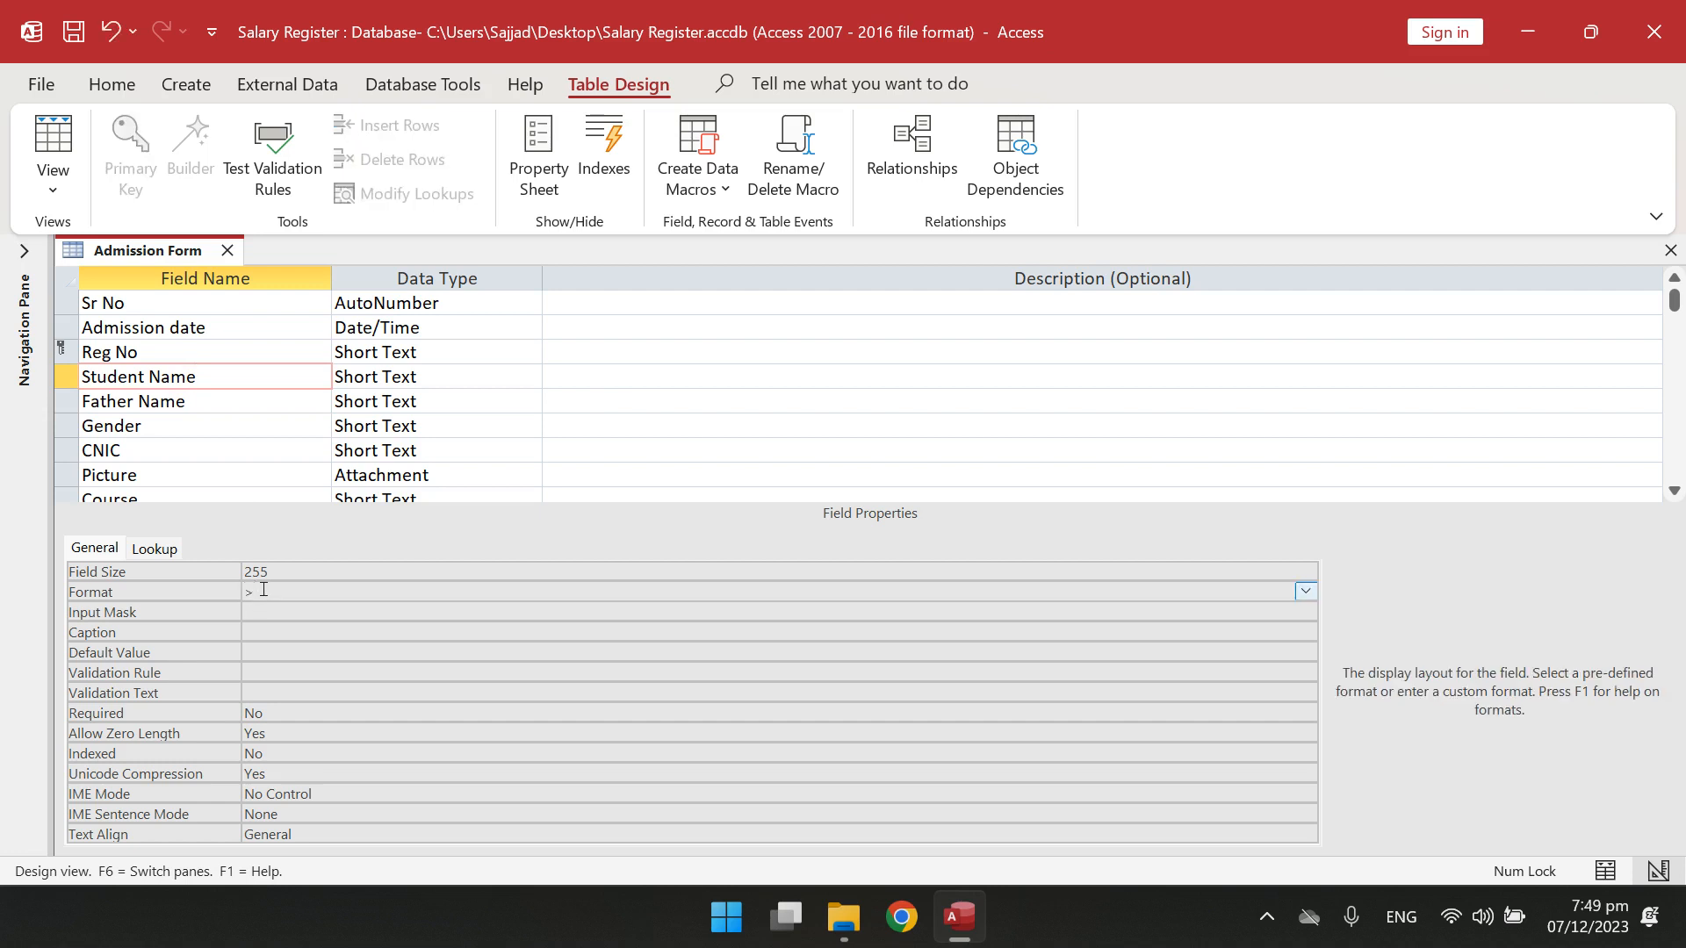
Set the Father Name field's format to > as well.
{"action": "left_click", "coordinate": [194, 400]}
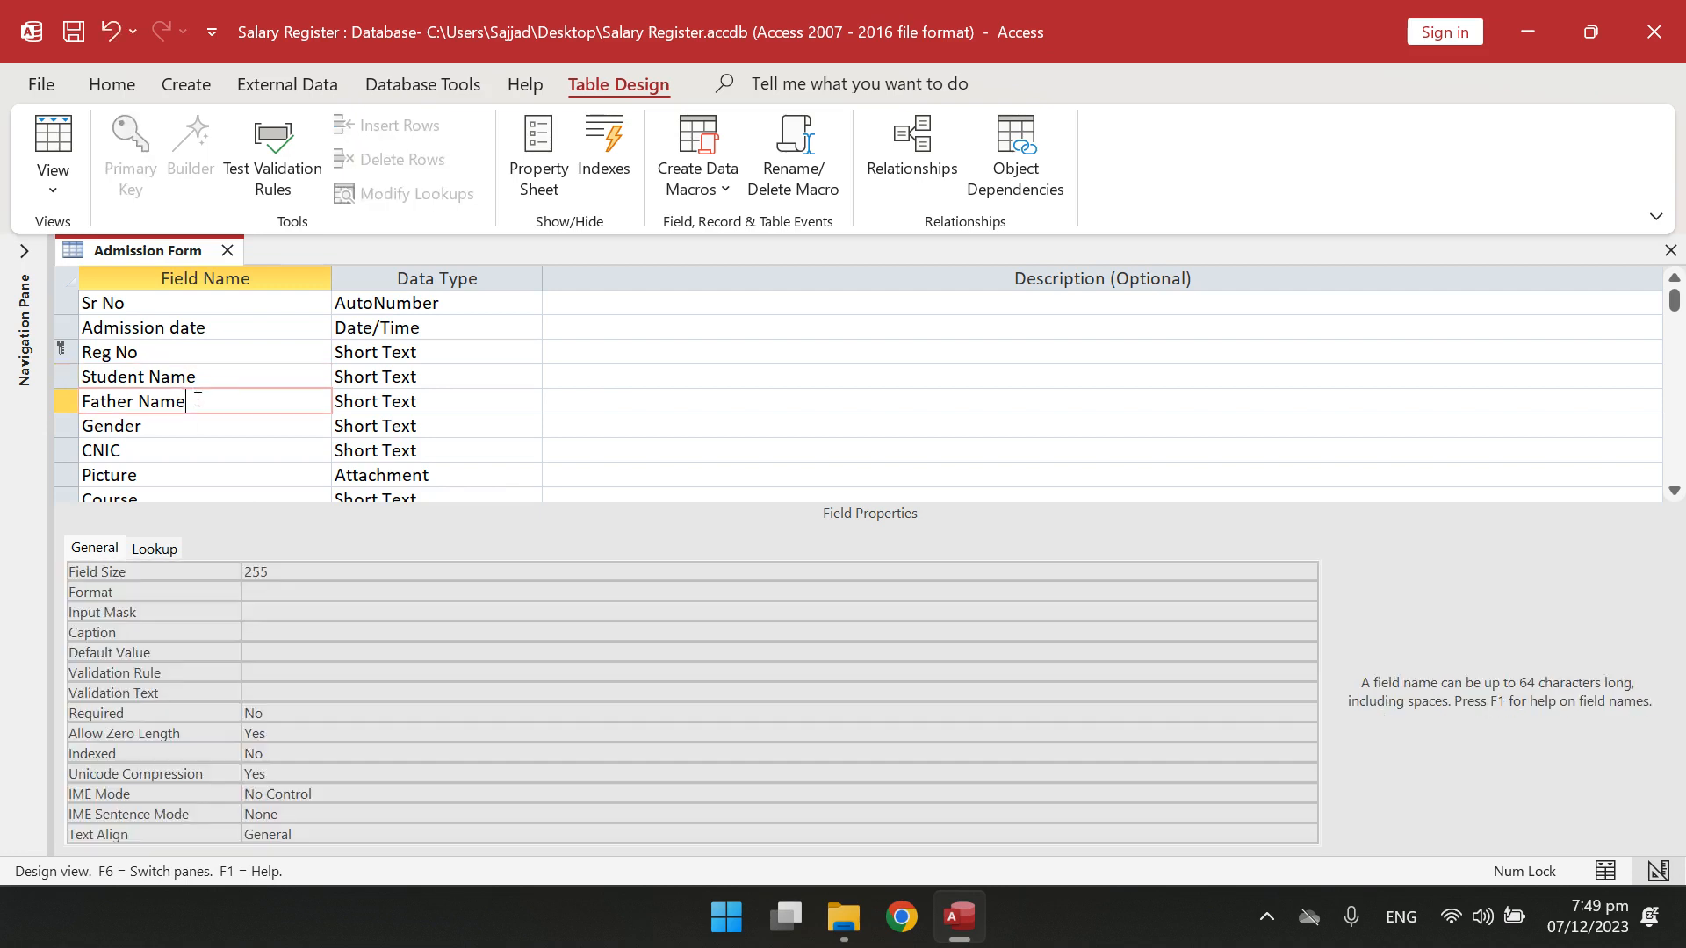
{"action": "left_click", "coordinate": [289, 595]}
{"action": "type", "text": ">"}
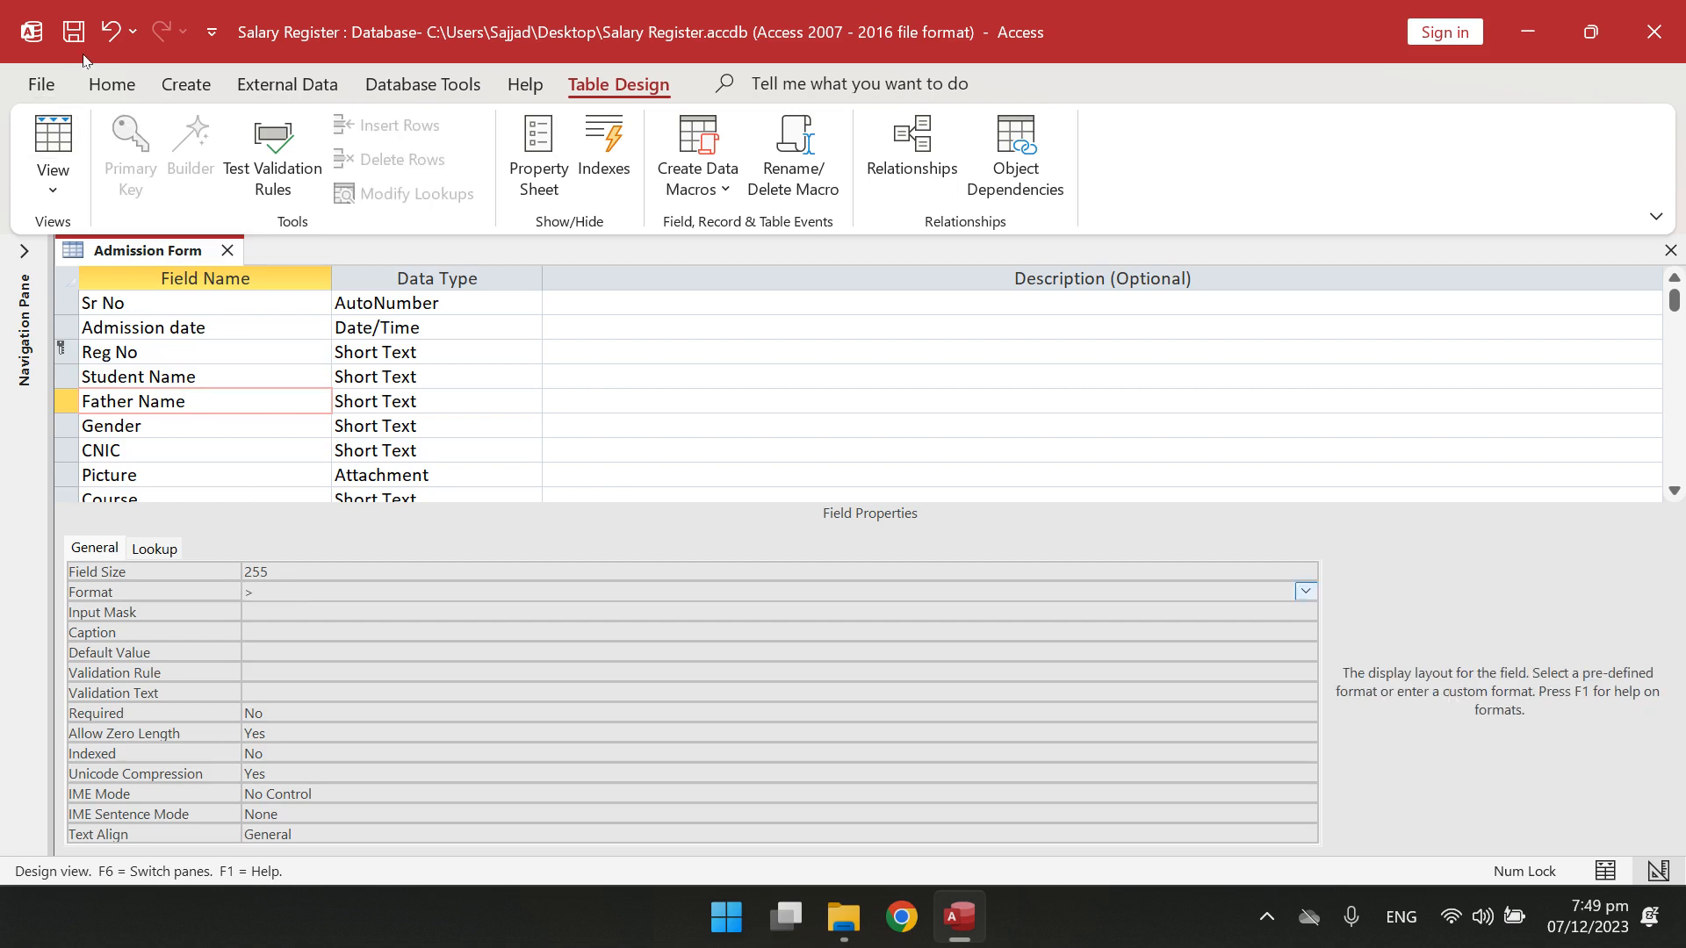
Save the table and review the student name, father name, fee and discount columns in Datasheet view.
{"action": "left_click", "coordinate": [58, 133]}
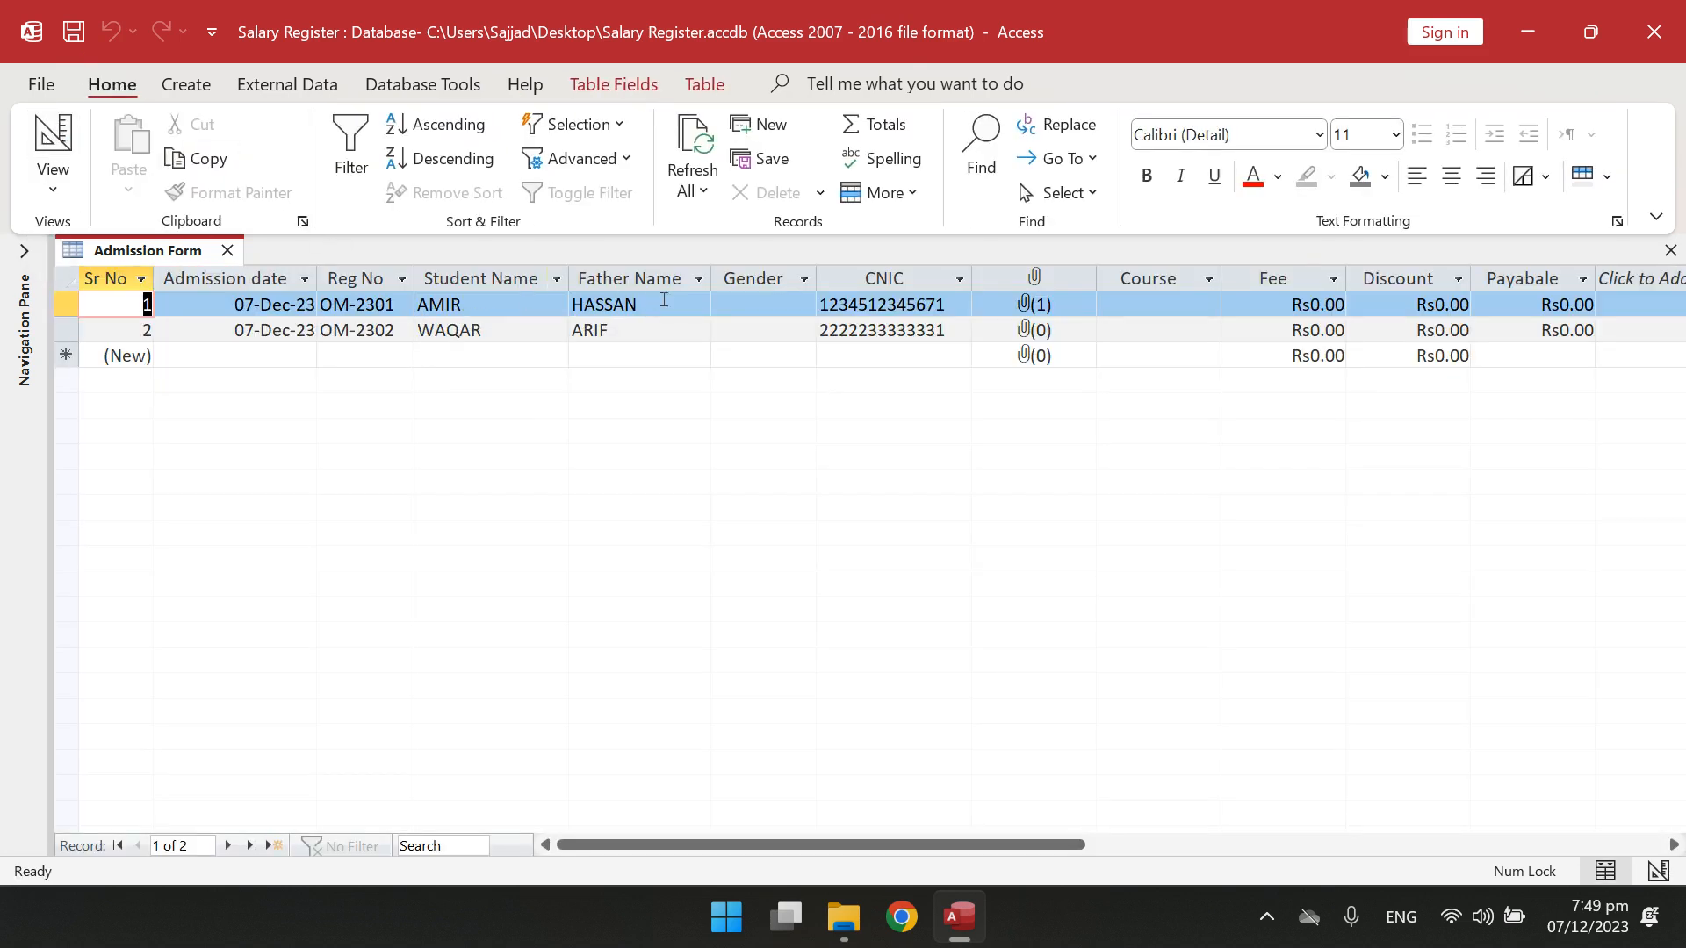
{"action": "left_click", "coordinate": [532, 279]}
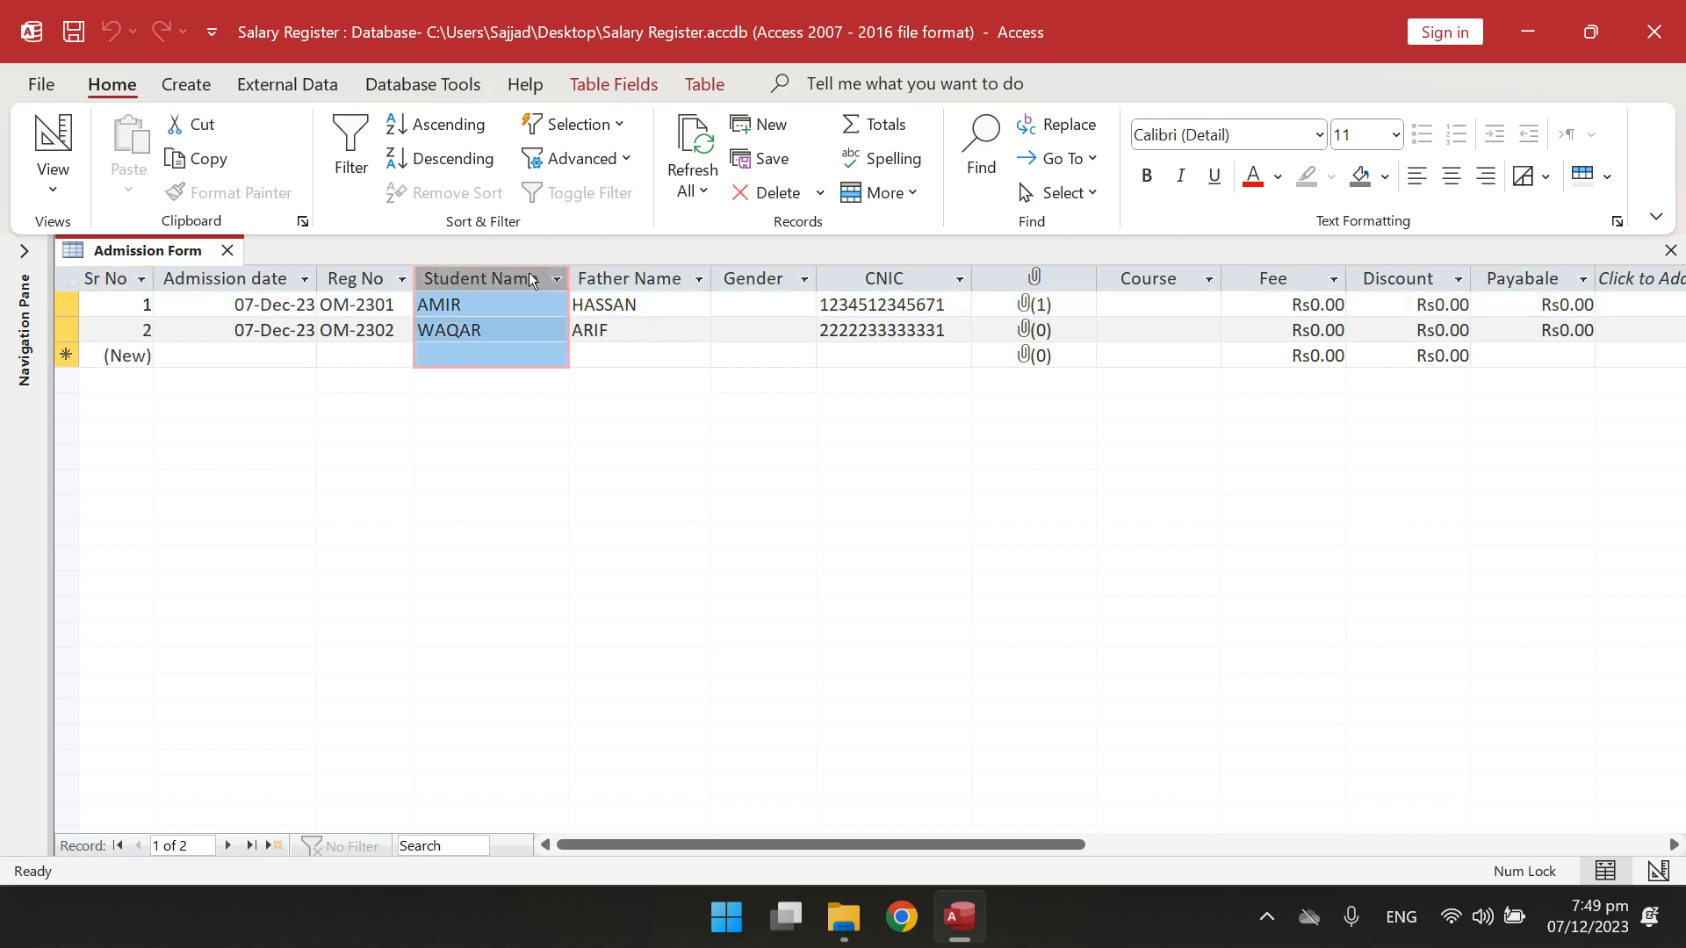
{"action": "left_click", "coordinate": [620, 277]}
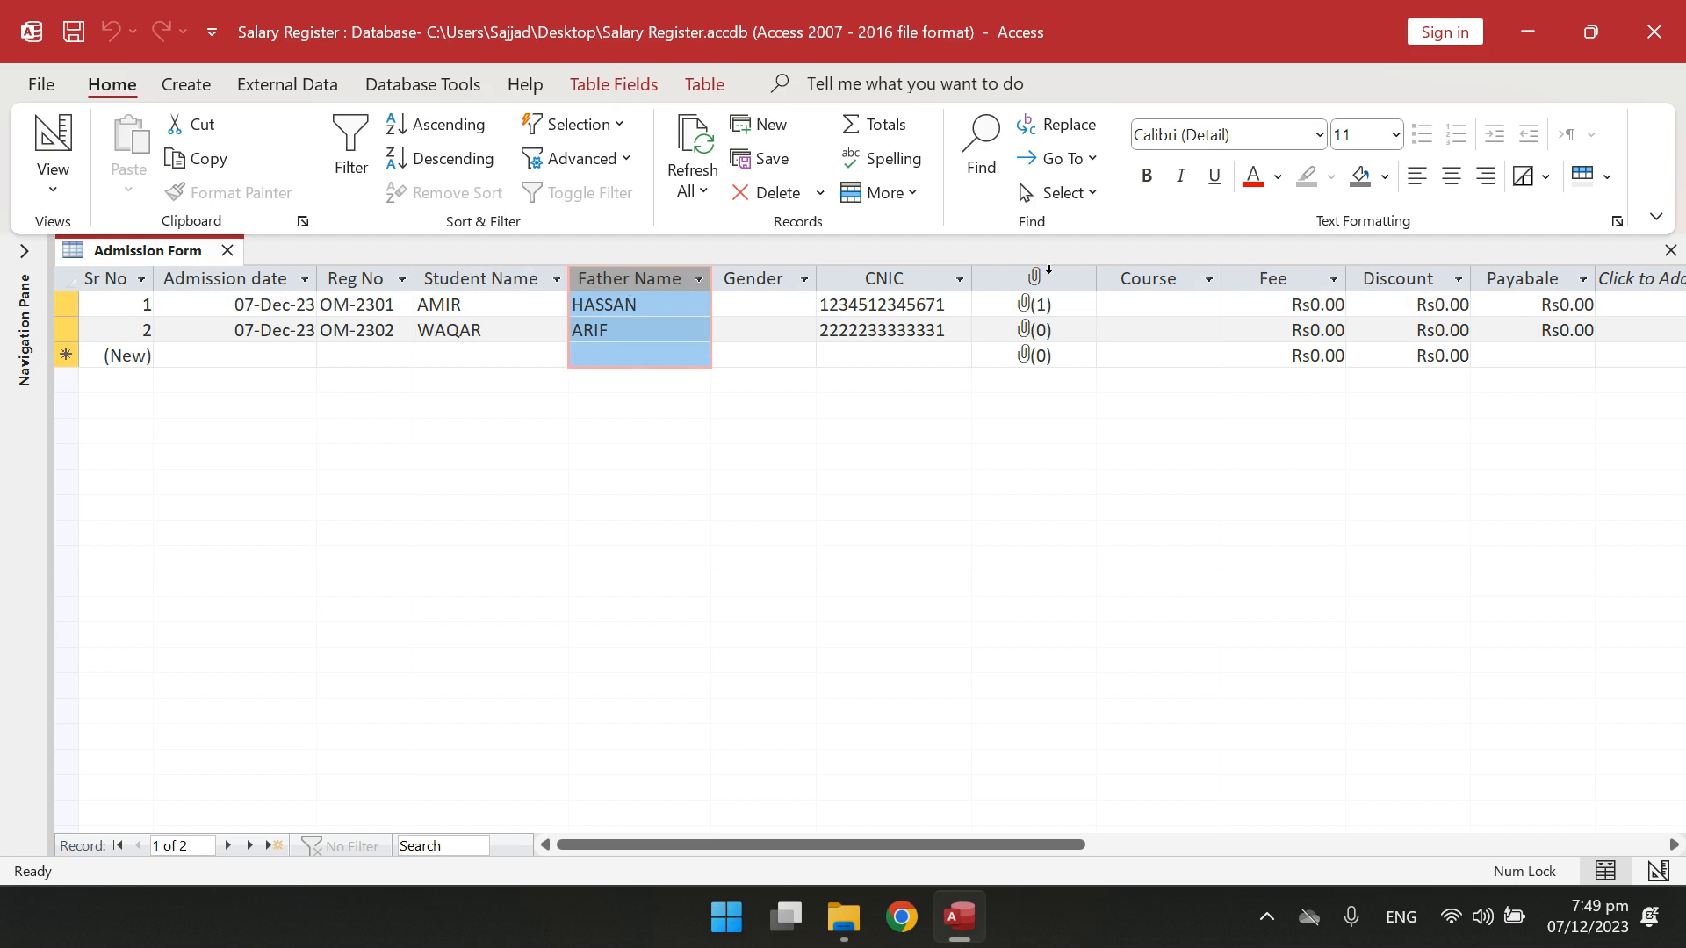
{"action": "left_click", "coordinate": [1284, 278]}
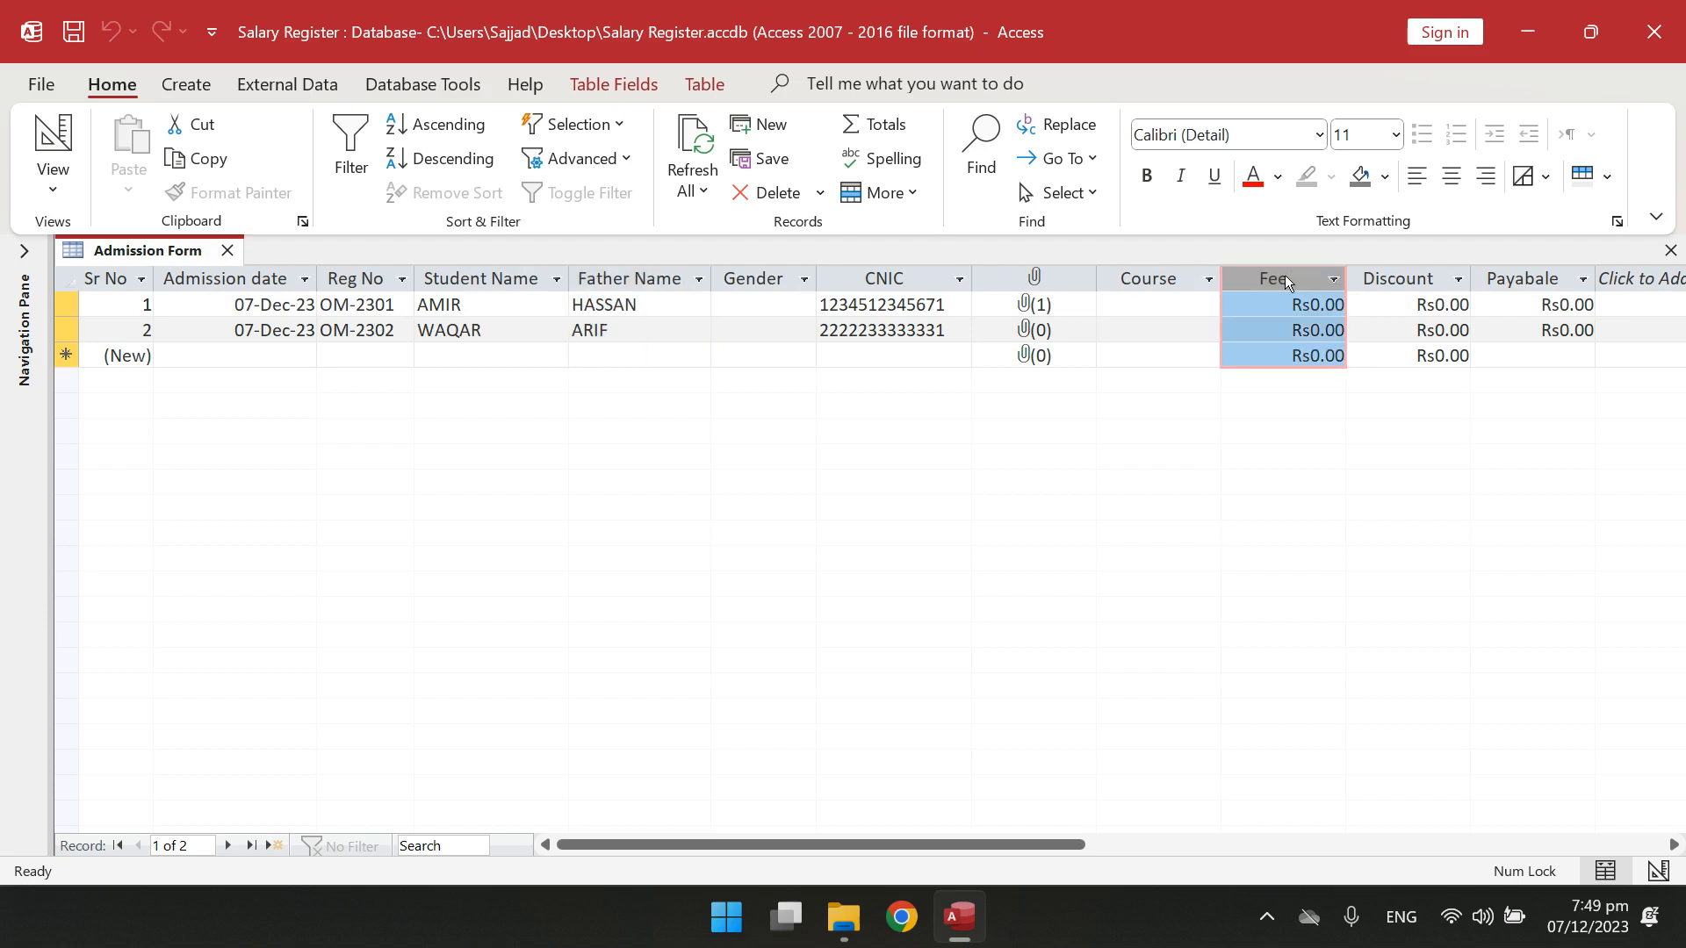
{"action": "left_click", "coordinate": [1408, 279]}
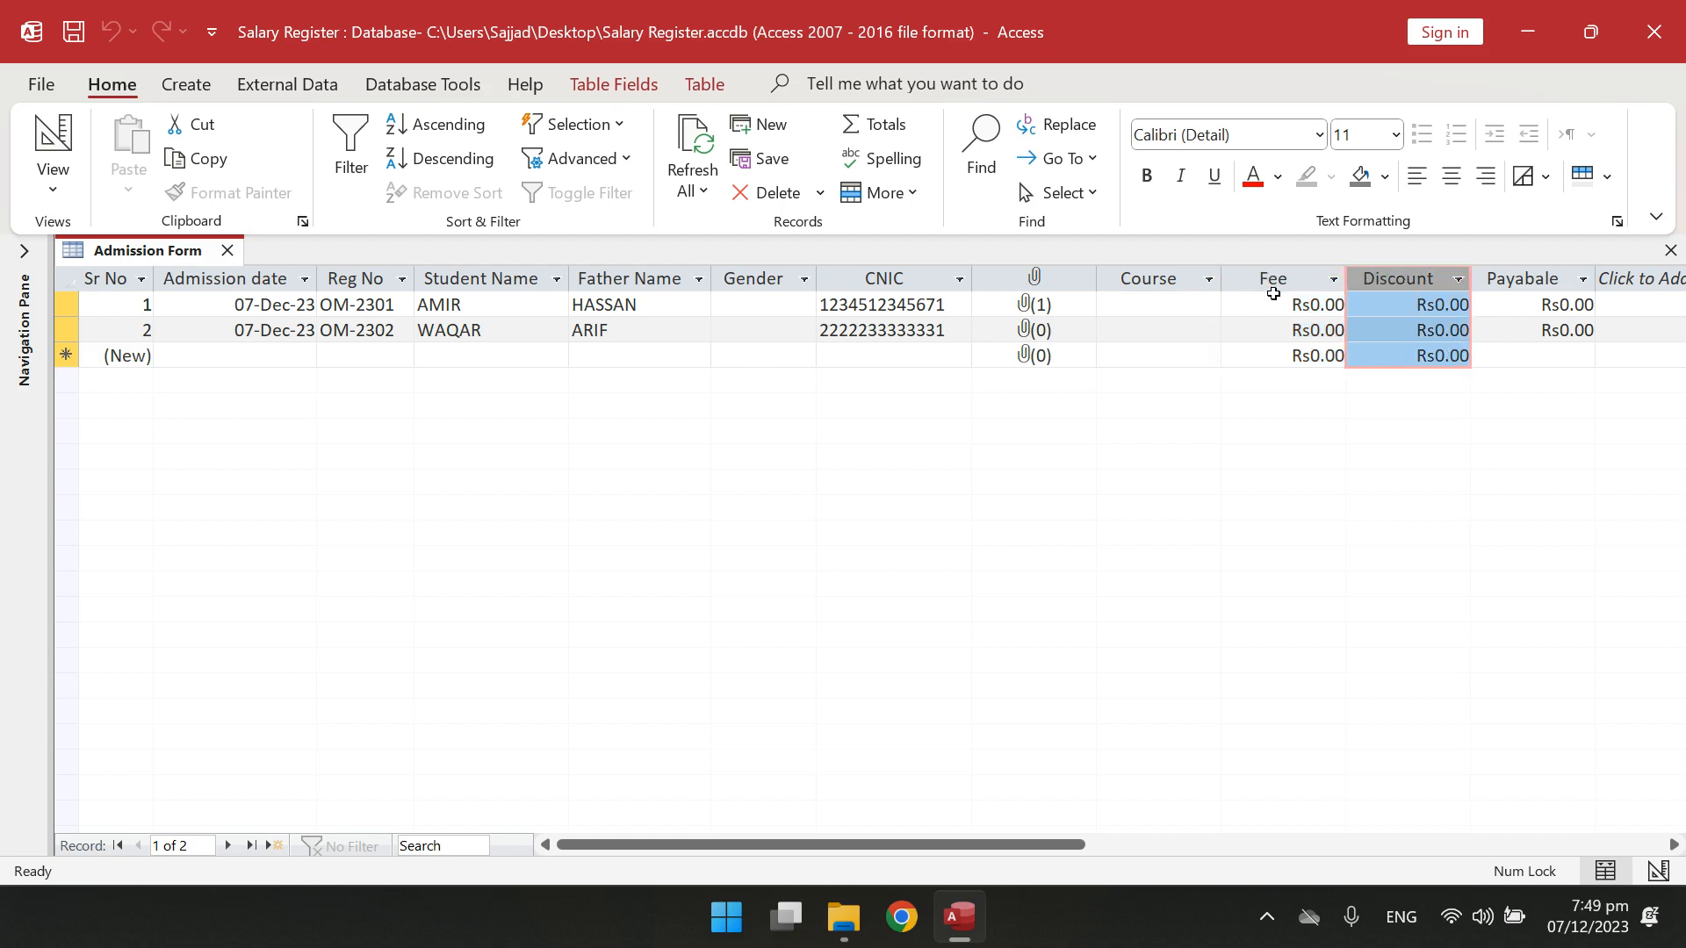
In Design view, give the Fee field the custom format "Rs"#,##0.
{"action": "left_click", "coordinate": [53, 141]}
{"action": "left_click", "coordinate": [150, 474]}
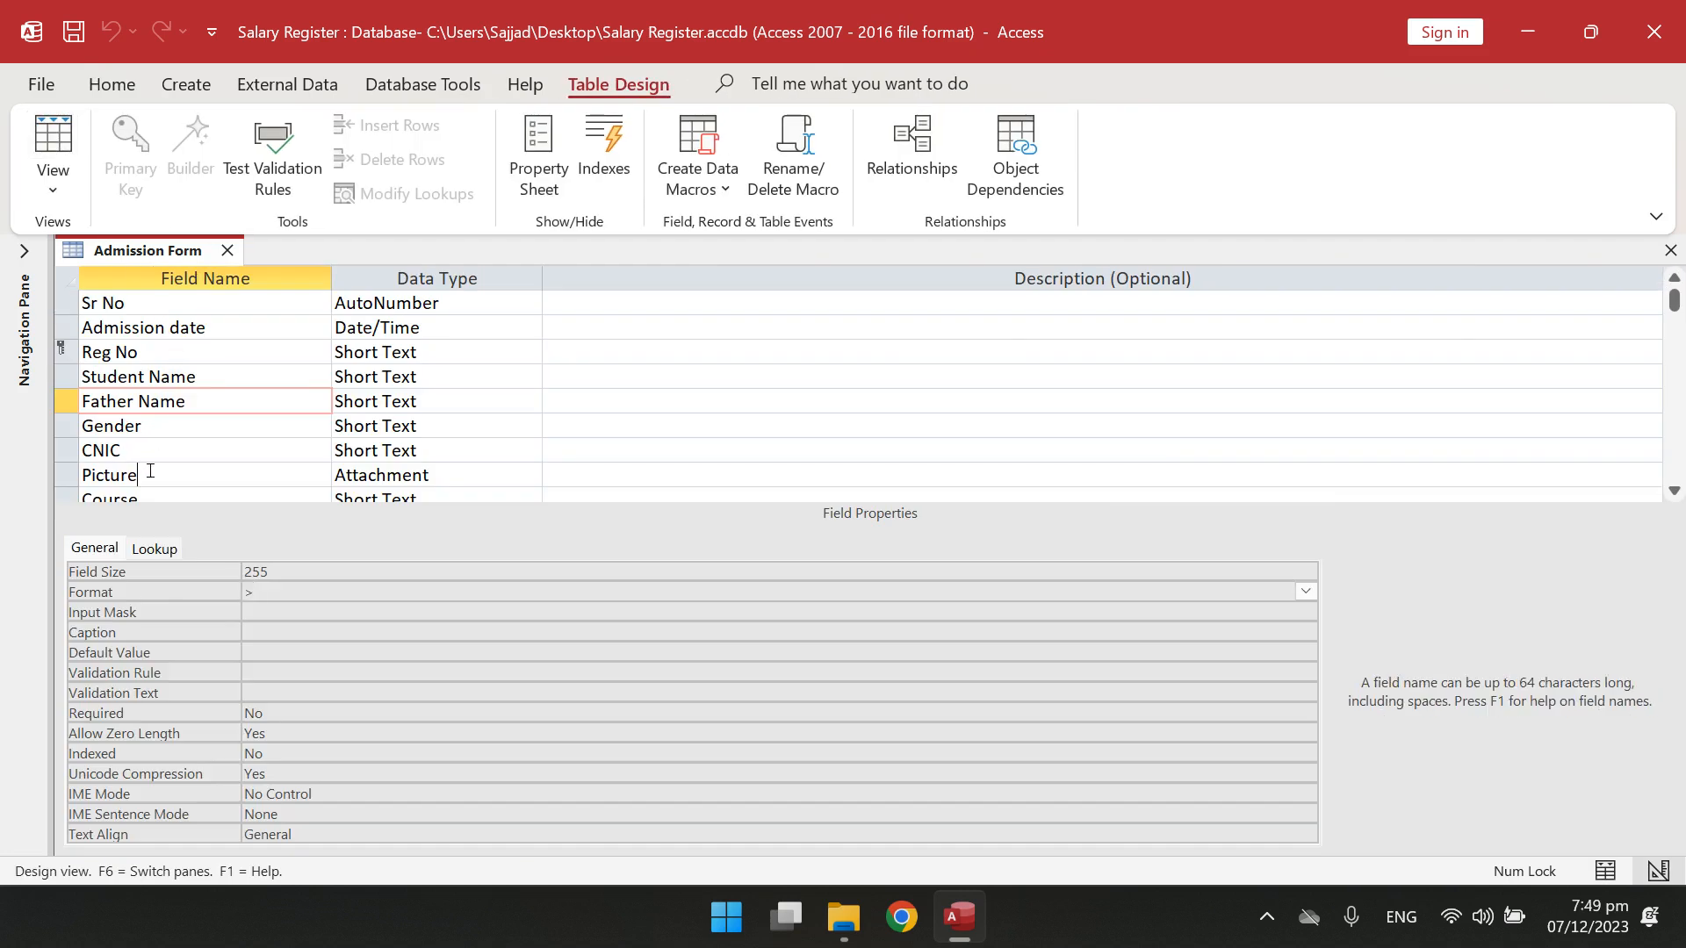
{"action": "key", "text": "Down"}
{"action": "key", "text": "Down"}
{"action": "key", "text": "Down"}
{"action": "key", "text": "Down"}
{"action": "key", "text": "Up"}
{"action": "key", "text": "Up"}
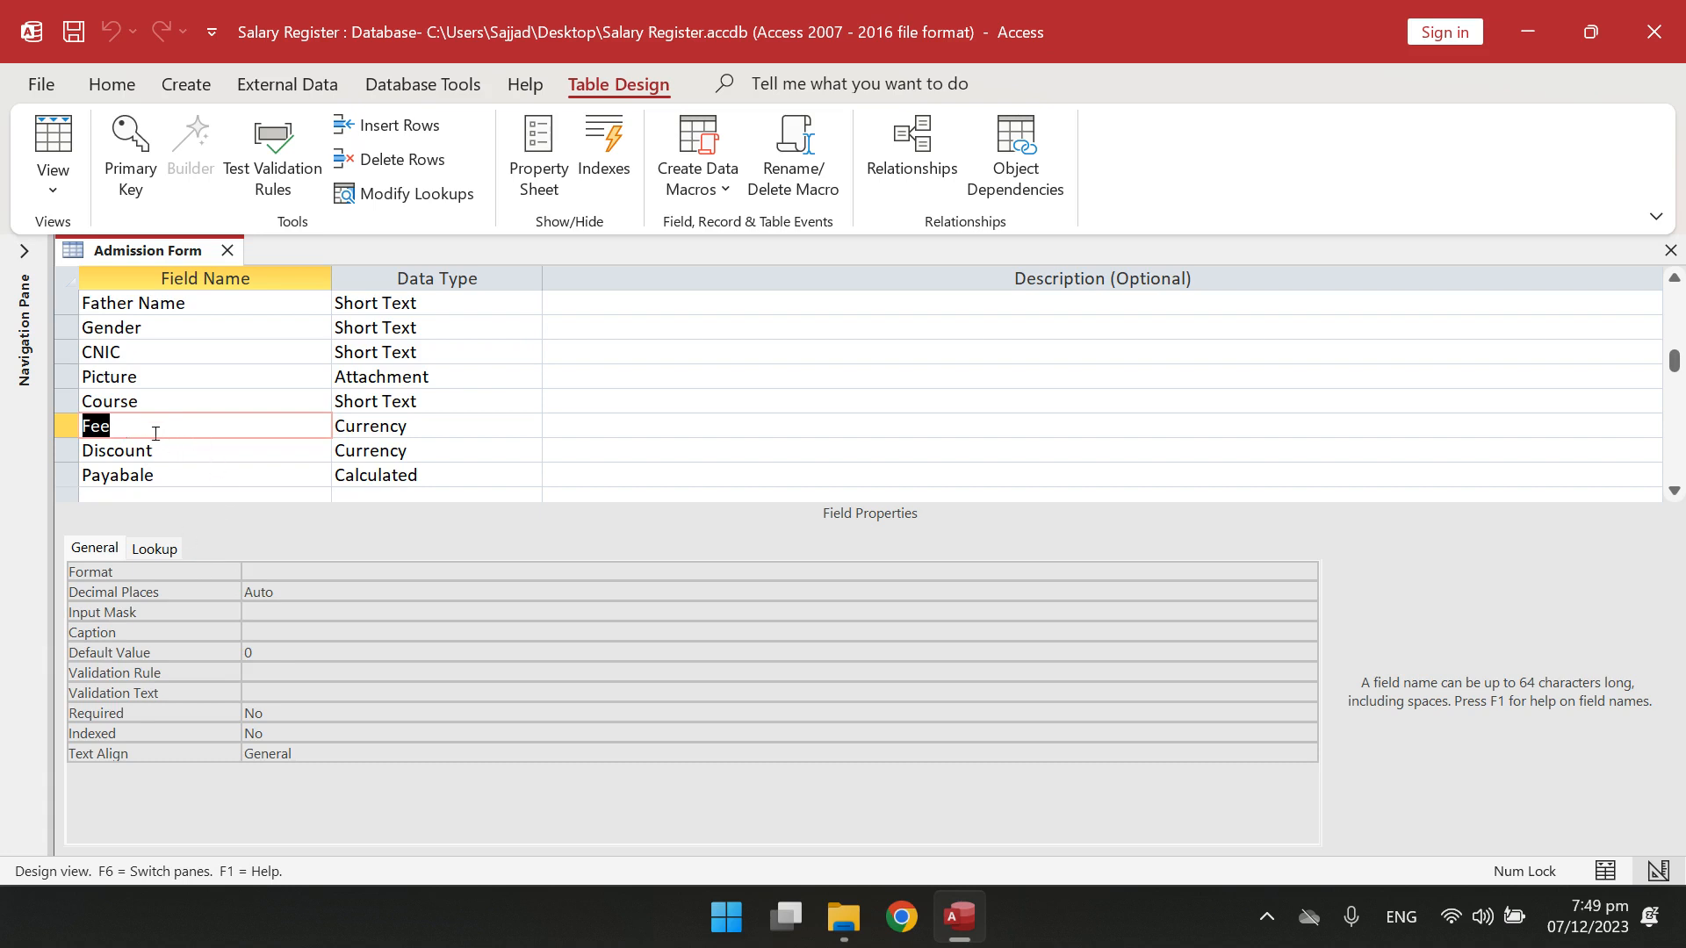
{"action": "left_click", "coordinate": [204, 571]}
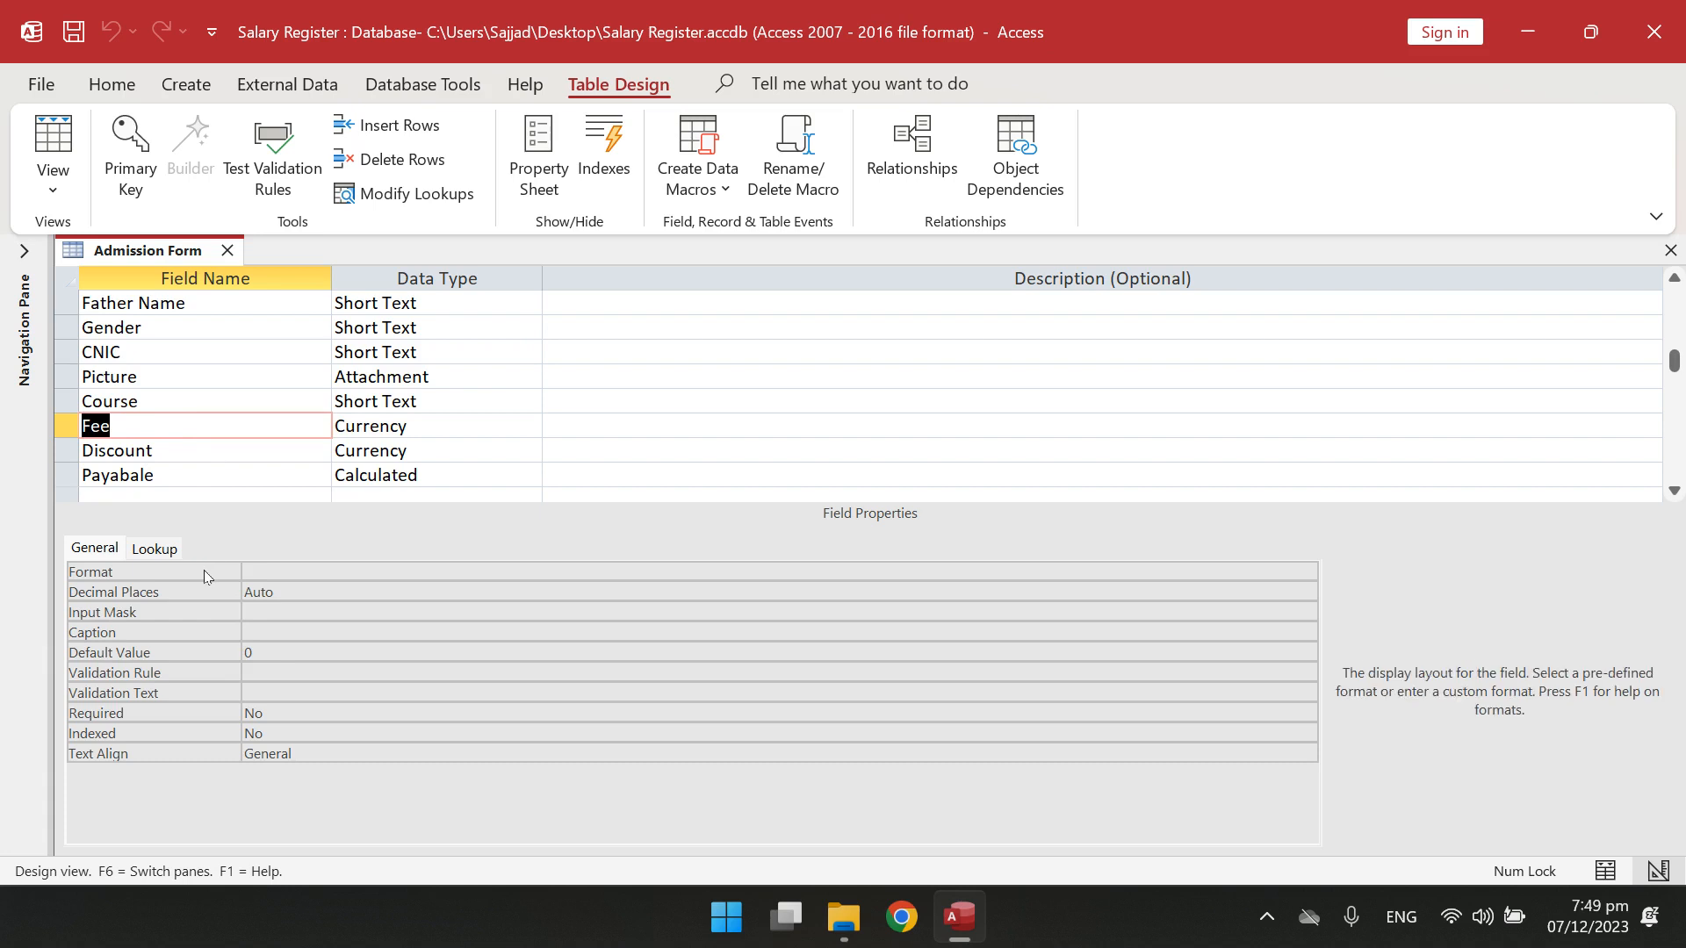
{"action": "type", "text": "\"Rs"}
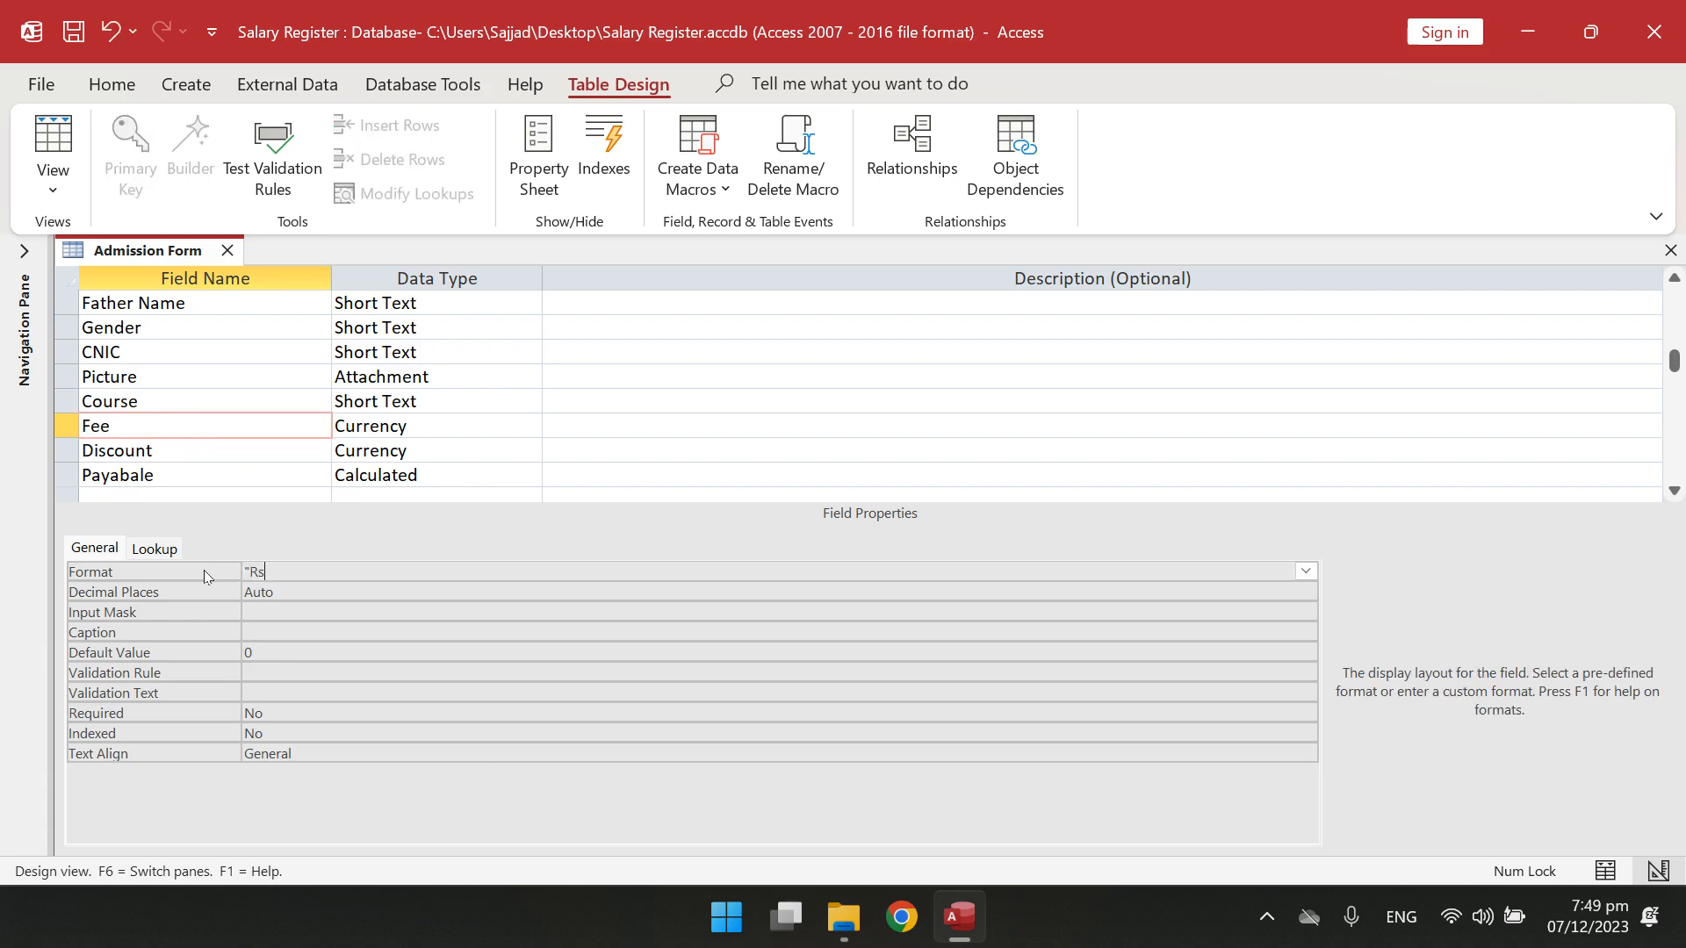
{"action": "type", "text": "\"#,##0"}
{"action": "left_click", "coordinate": [266, 611]}
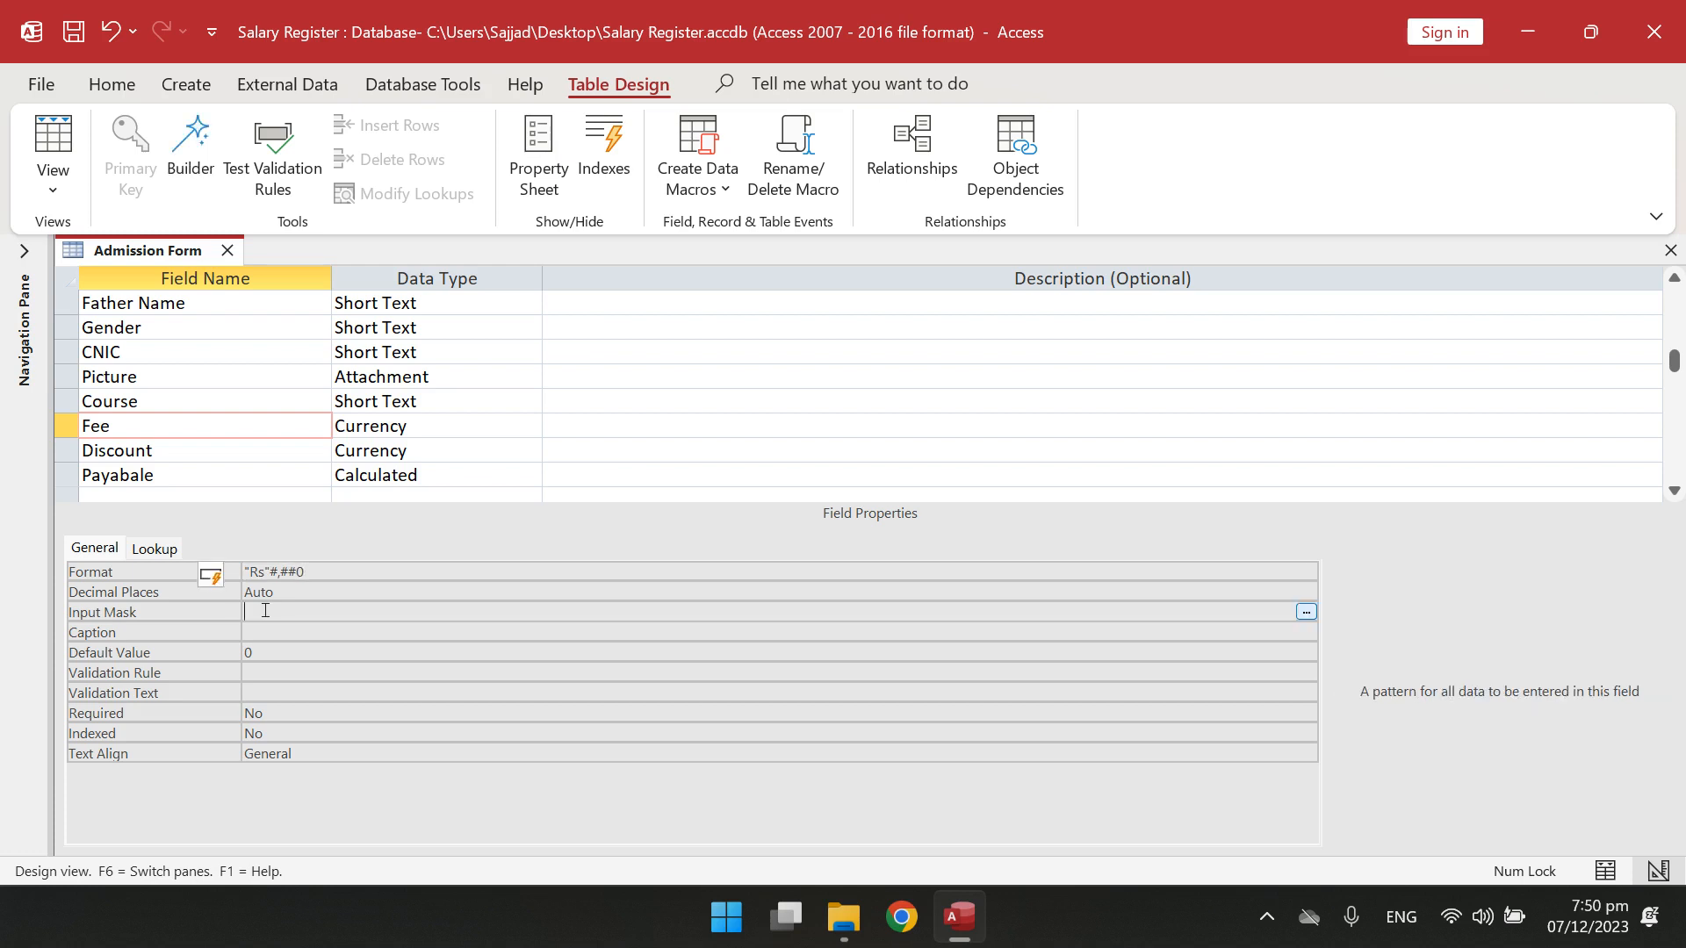
Save the table with the new Fee format and return to Datasheet view.
{"action": "left_click", "coordinate": [62, 132]}
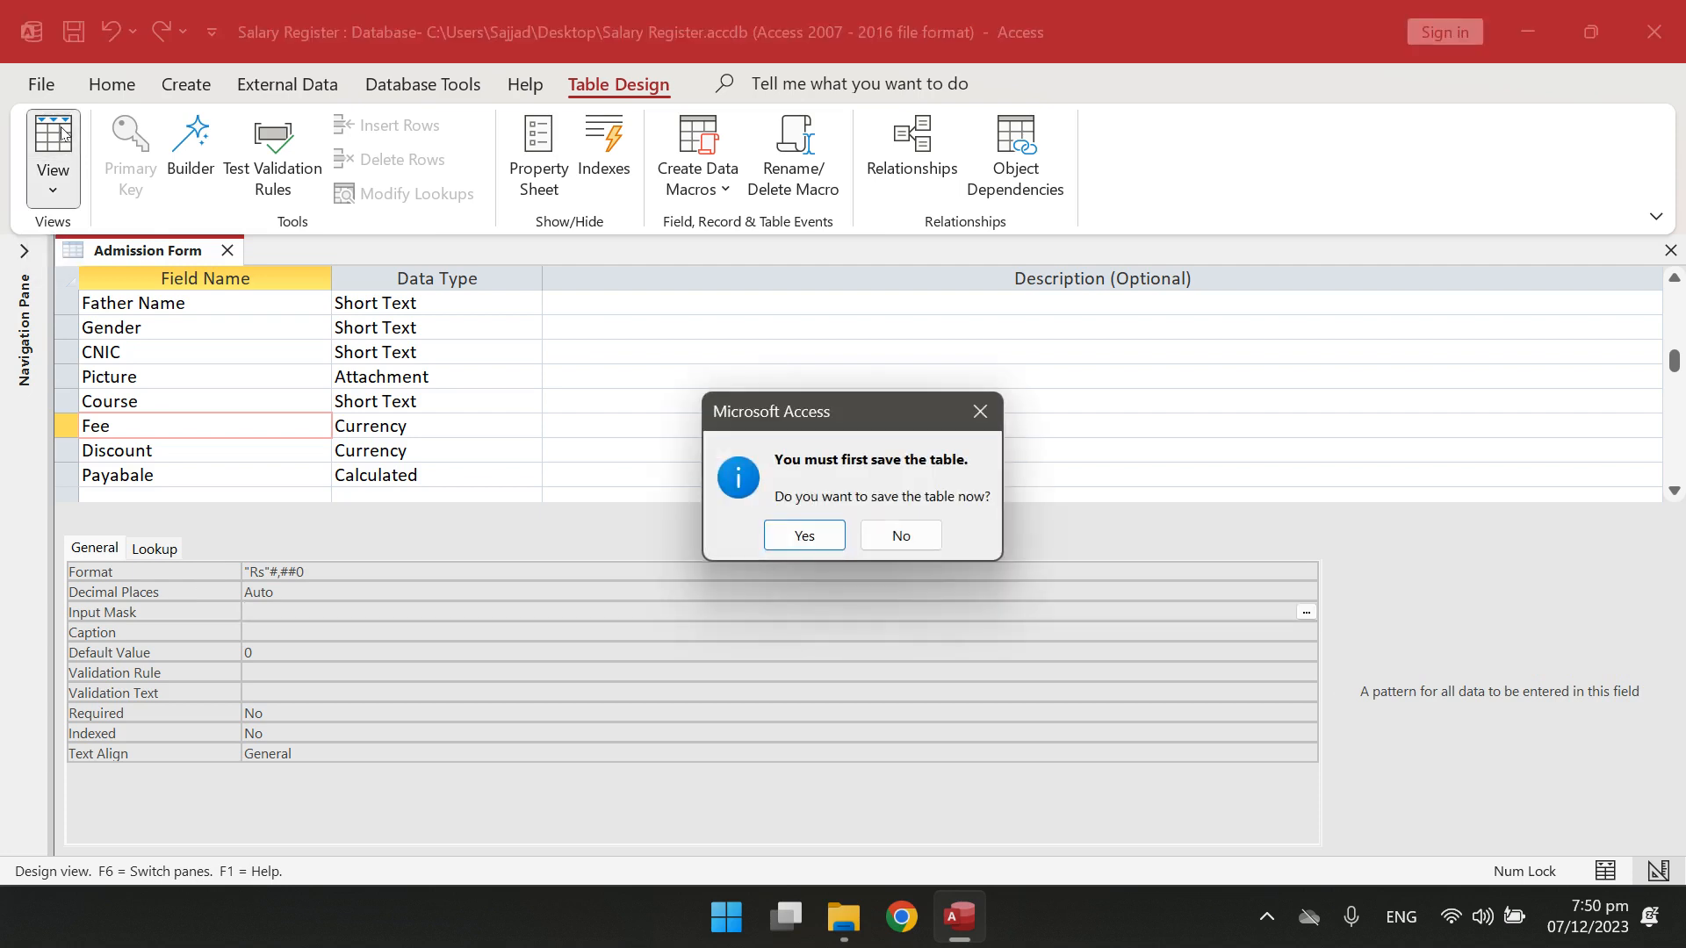
{"action": "left_click", "coordinate": [802, 536]}
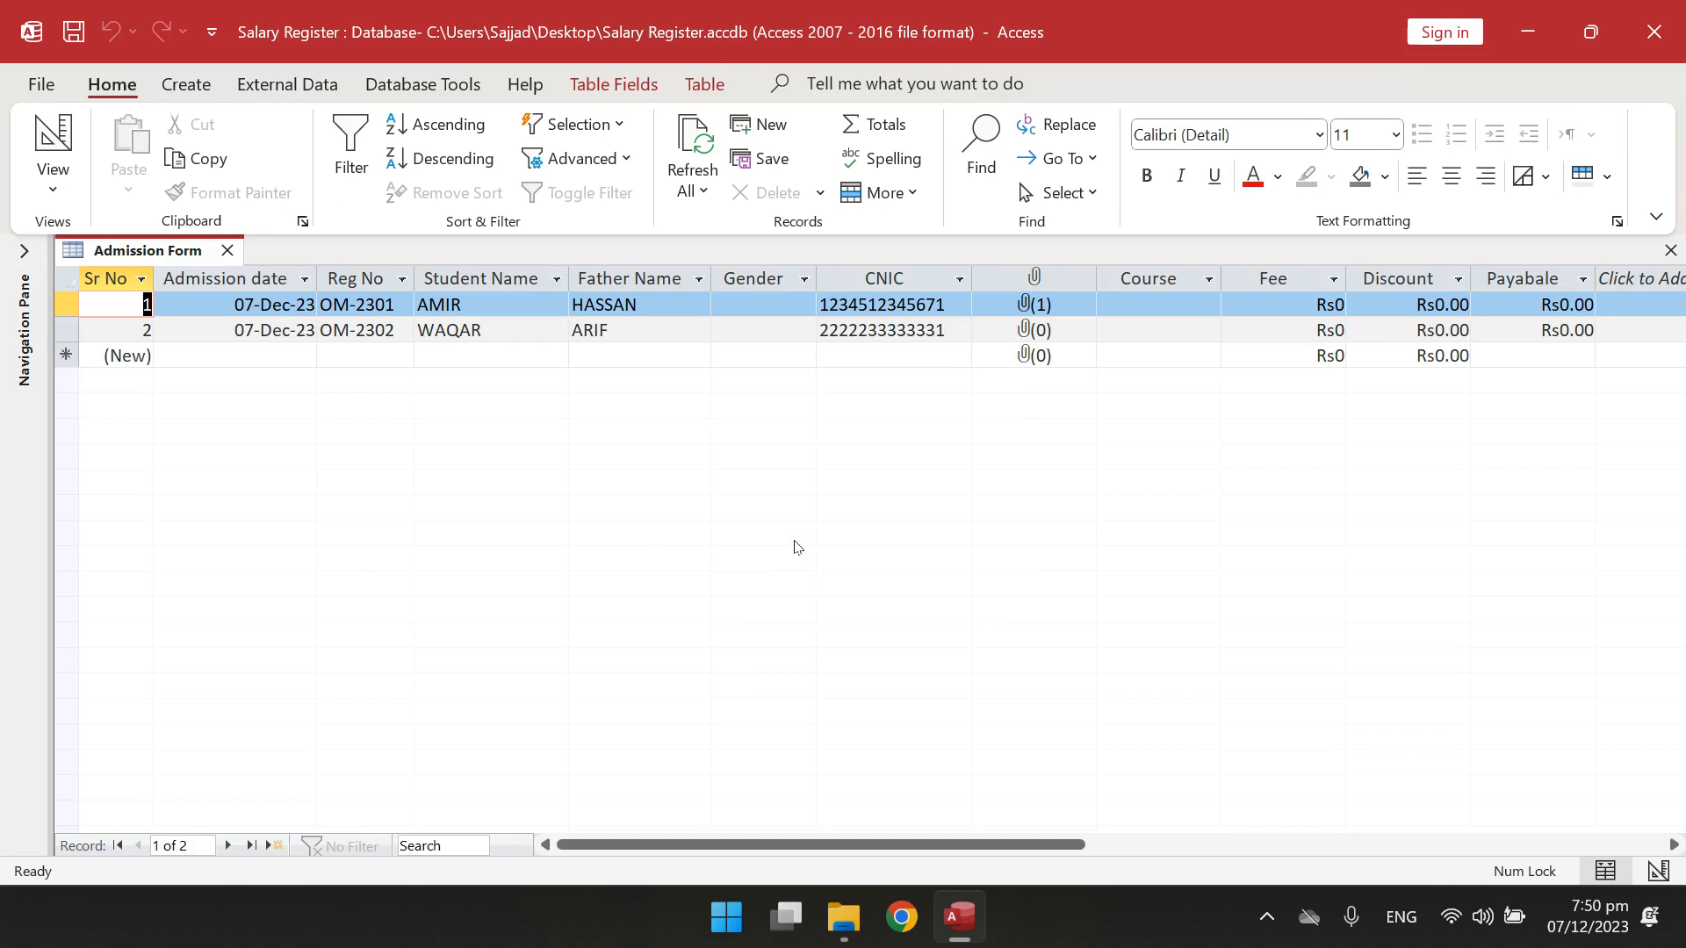
In Design view, give the CNIC field the input mask #####-#######-# and check the column in Datasheet view.
{"action": "left_click", "coordinate": [897, 281]}
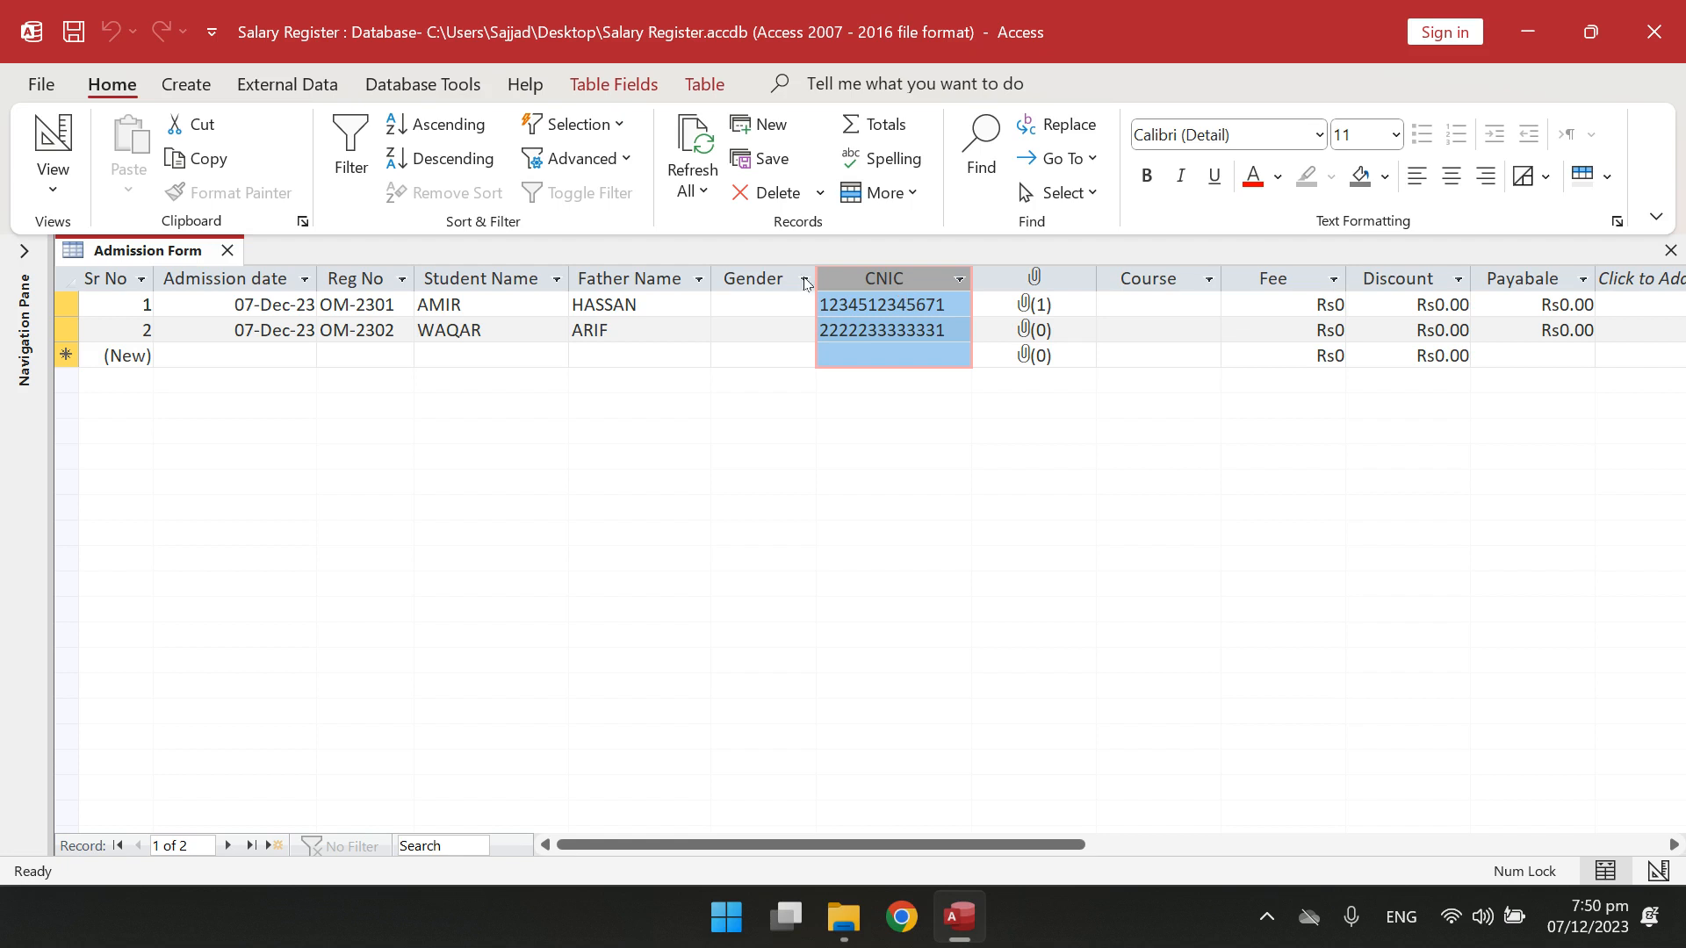
{"action": "left_click", "coordinate": [65, 134]}
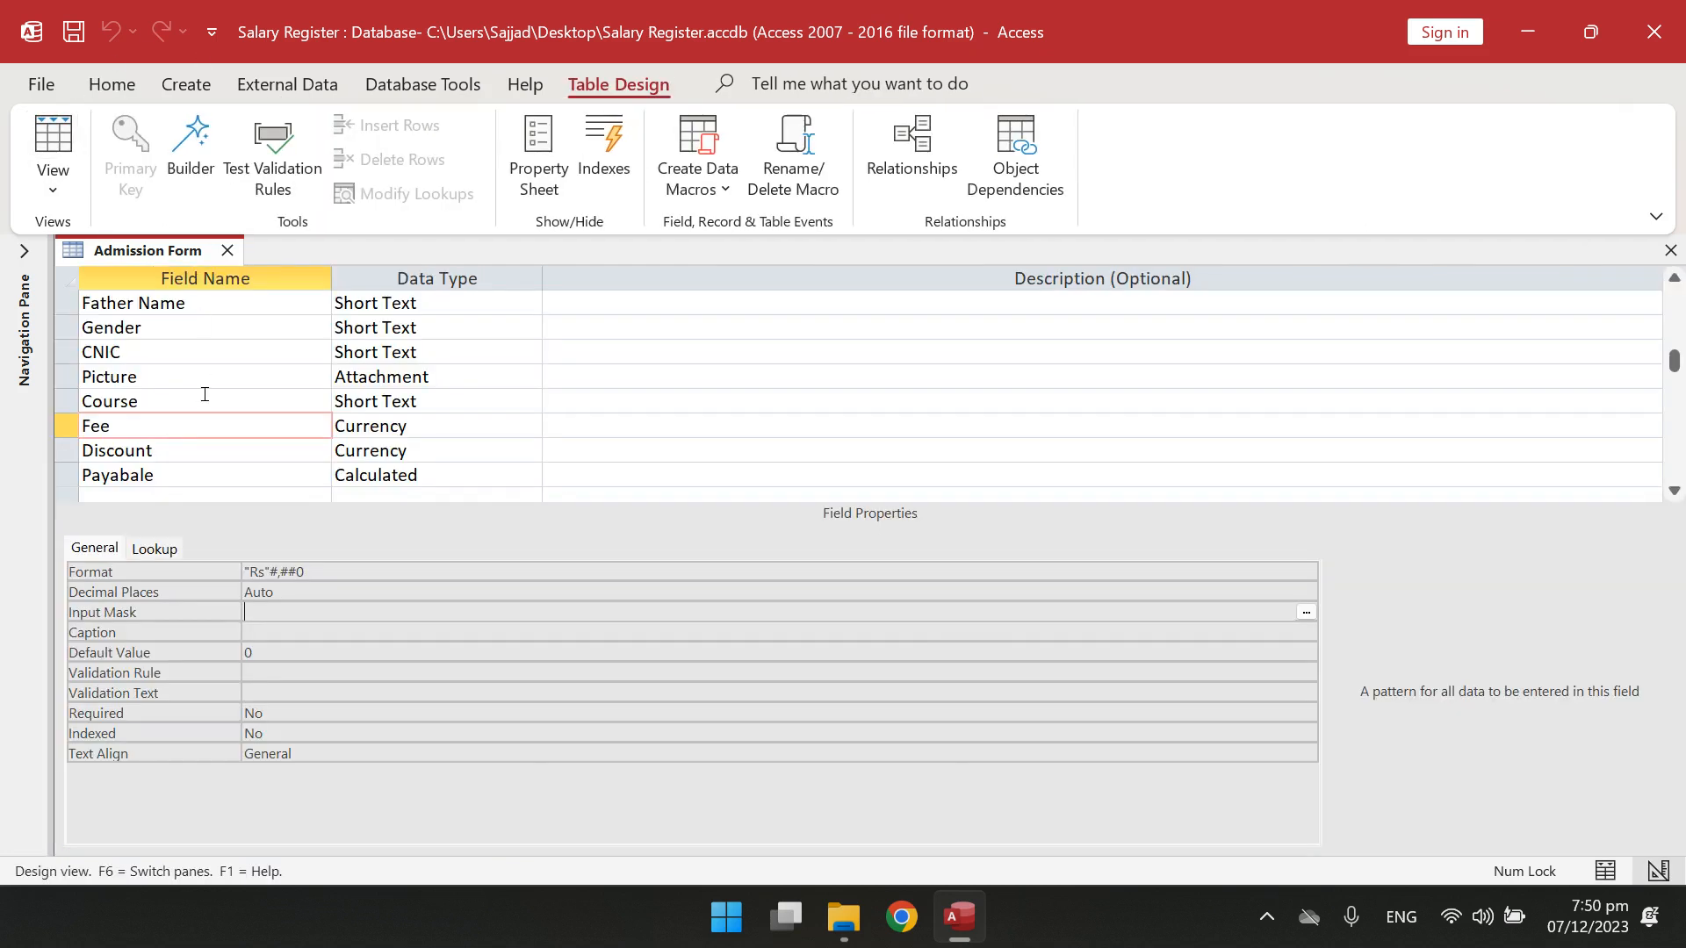
{"action": "left_click", "coordinate": [153, 355]}
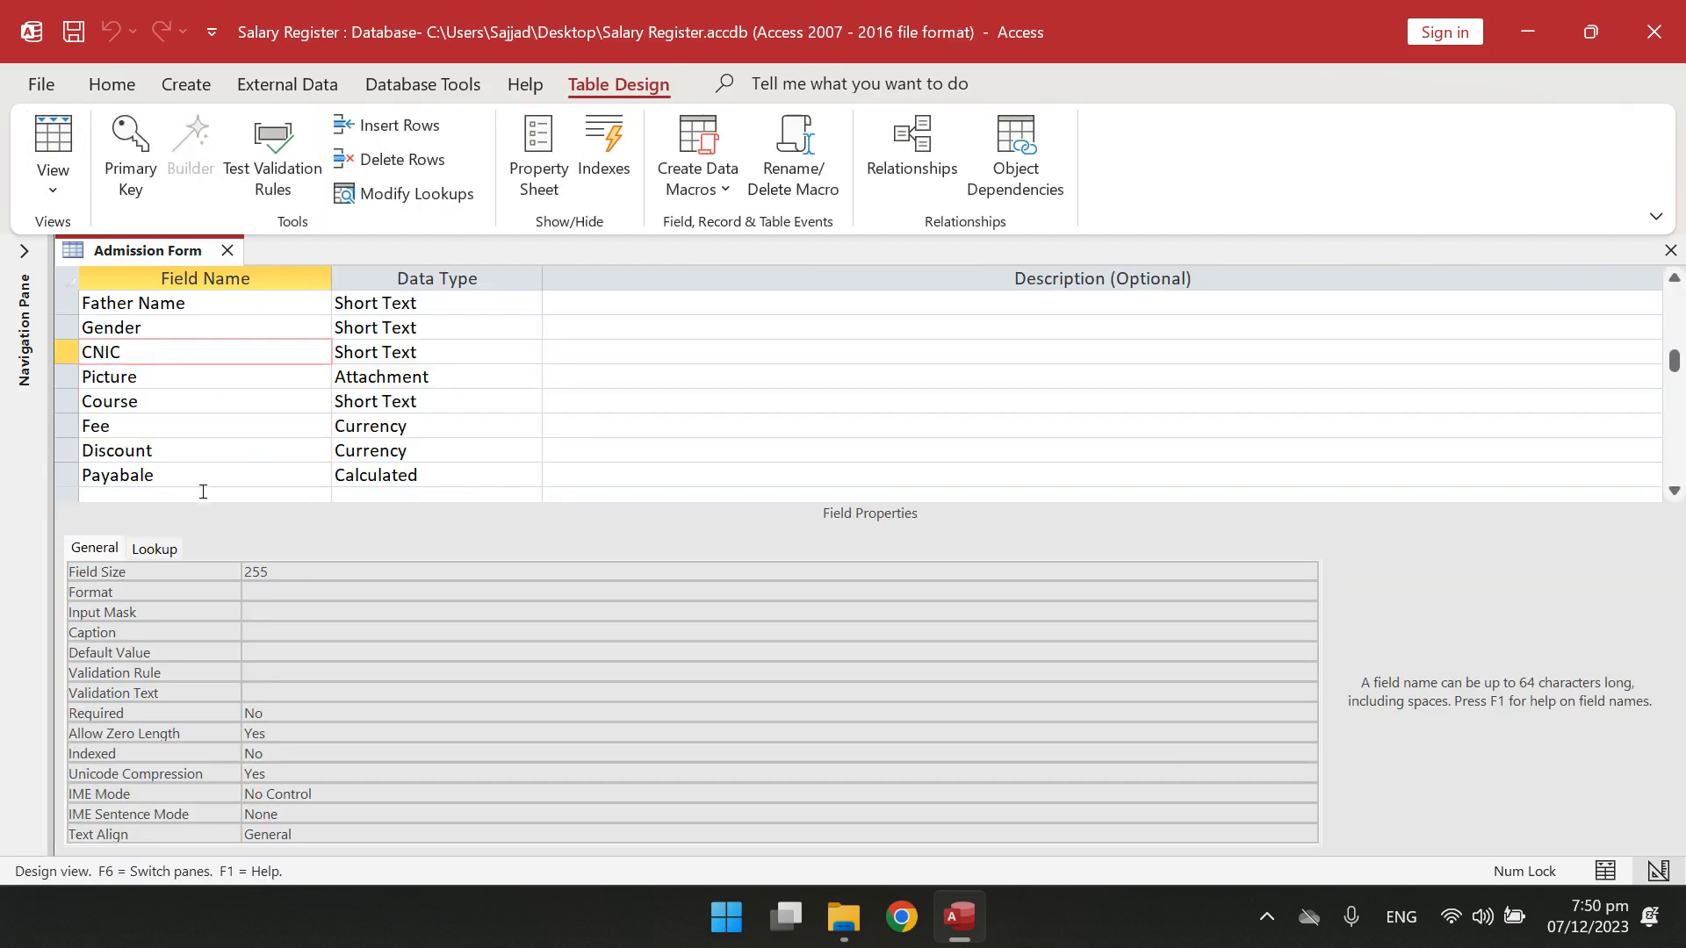
{"action": "left_click", "coordinate": [279, 612]}
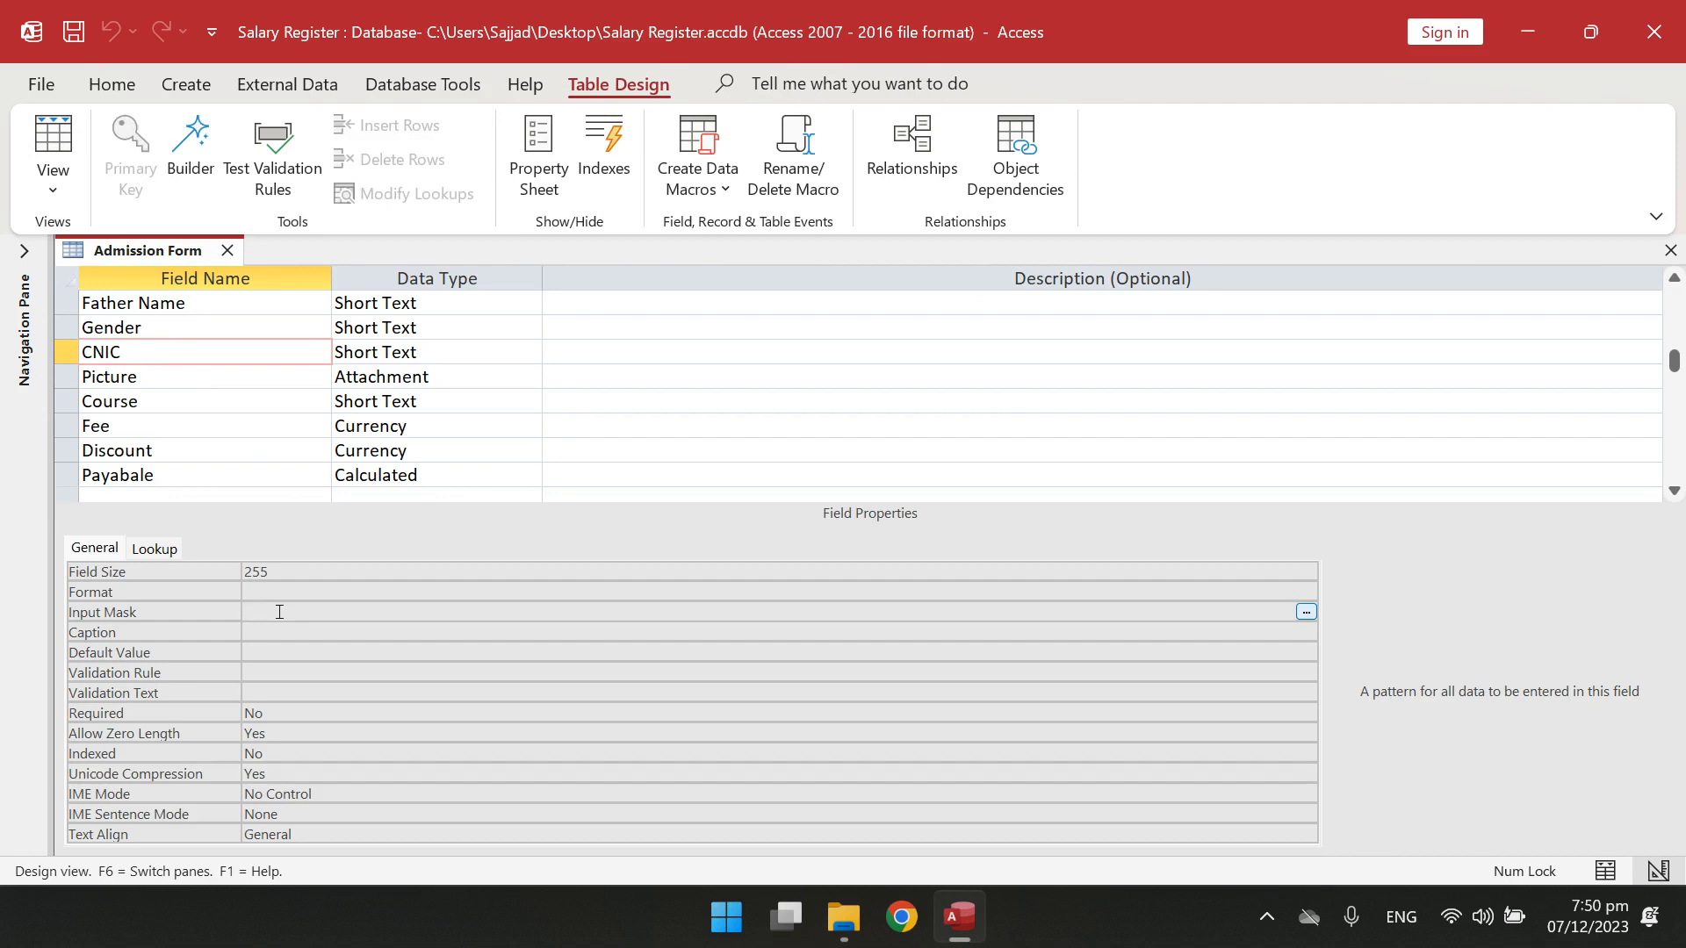
{"action": "type", "text": "#####"}
{"action": "type", "text": "-#######"}
{"action": "type", "text": "-#"}
{"action": "key", "text": "Return"}
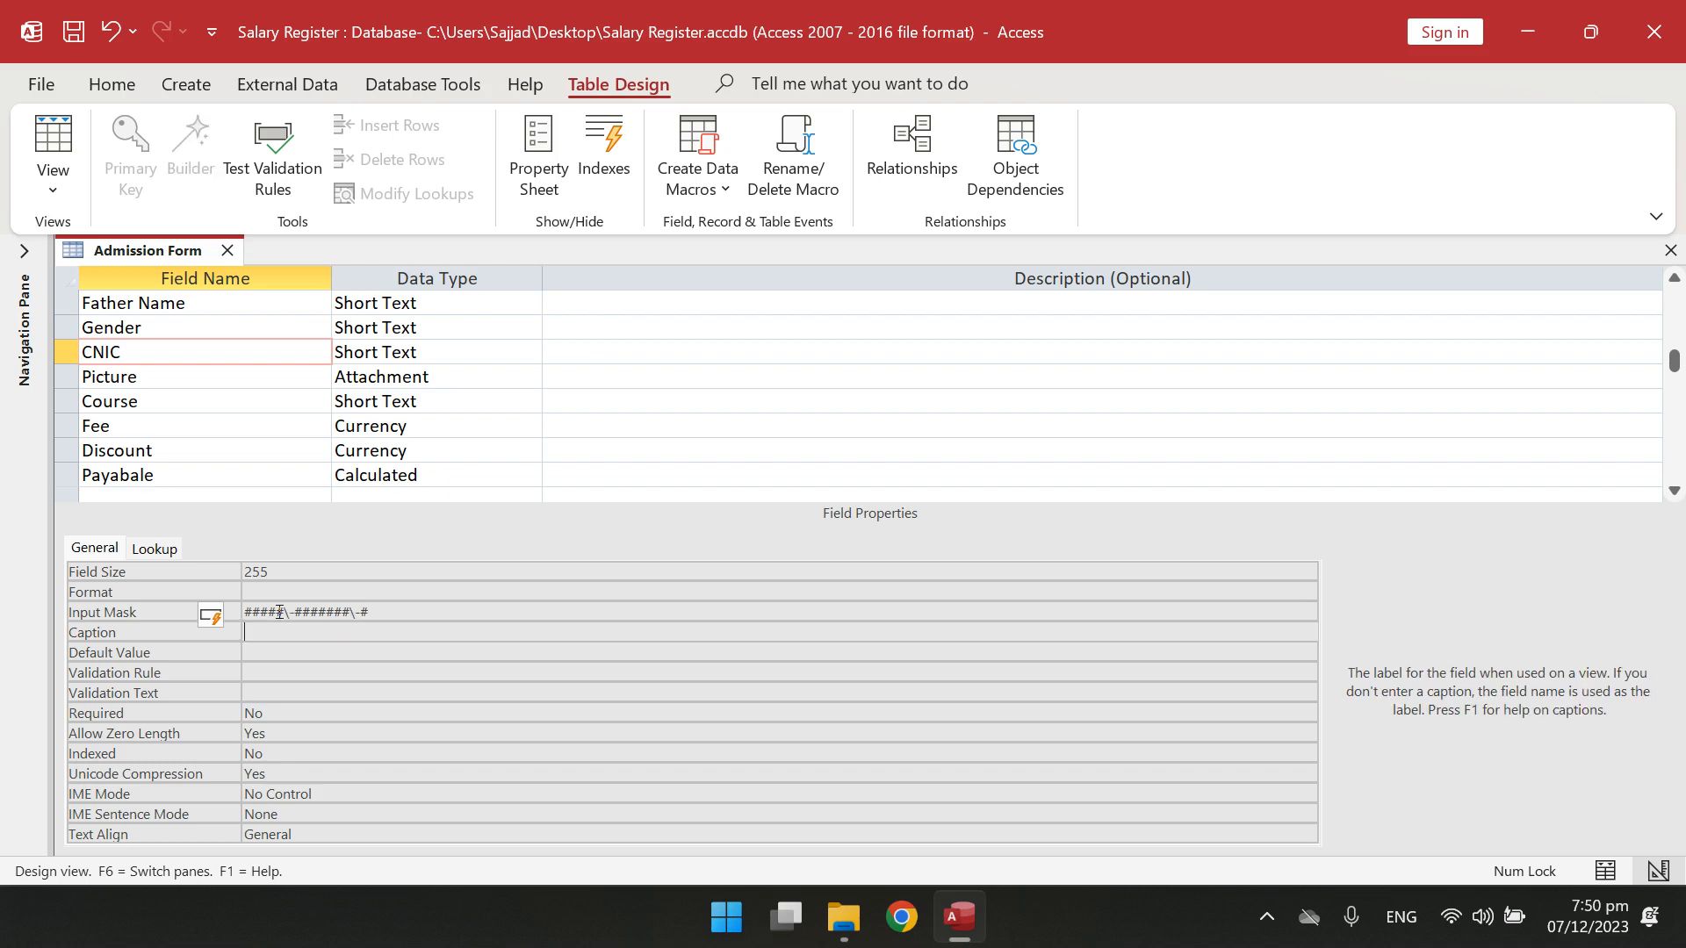
{"action": "left_click", "coordinate": [75, 151]}
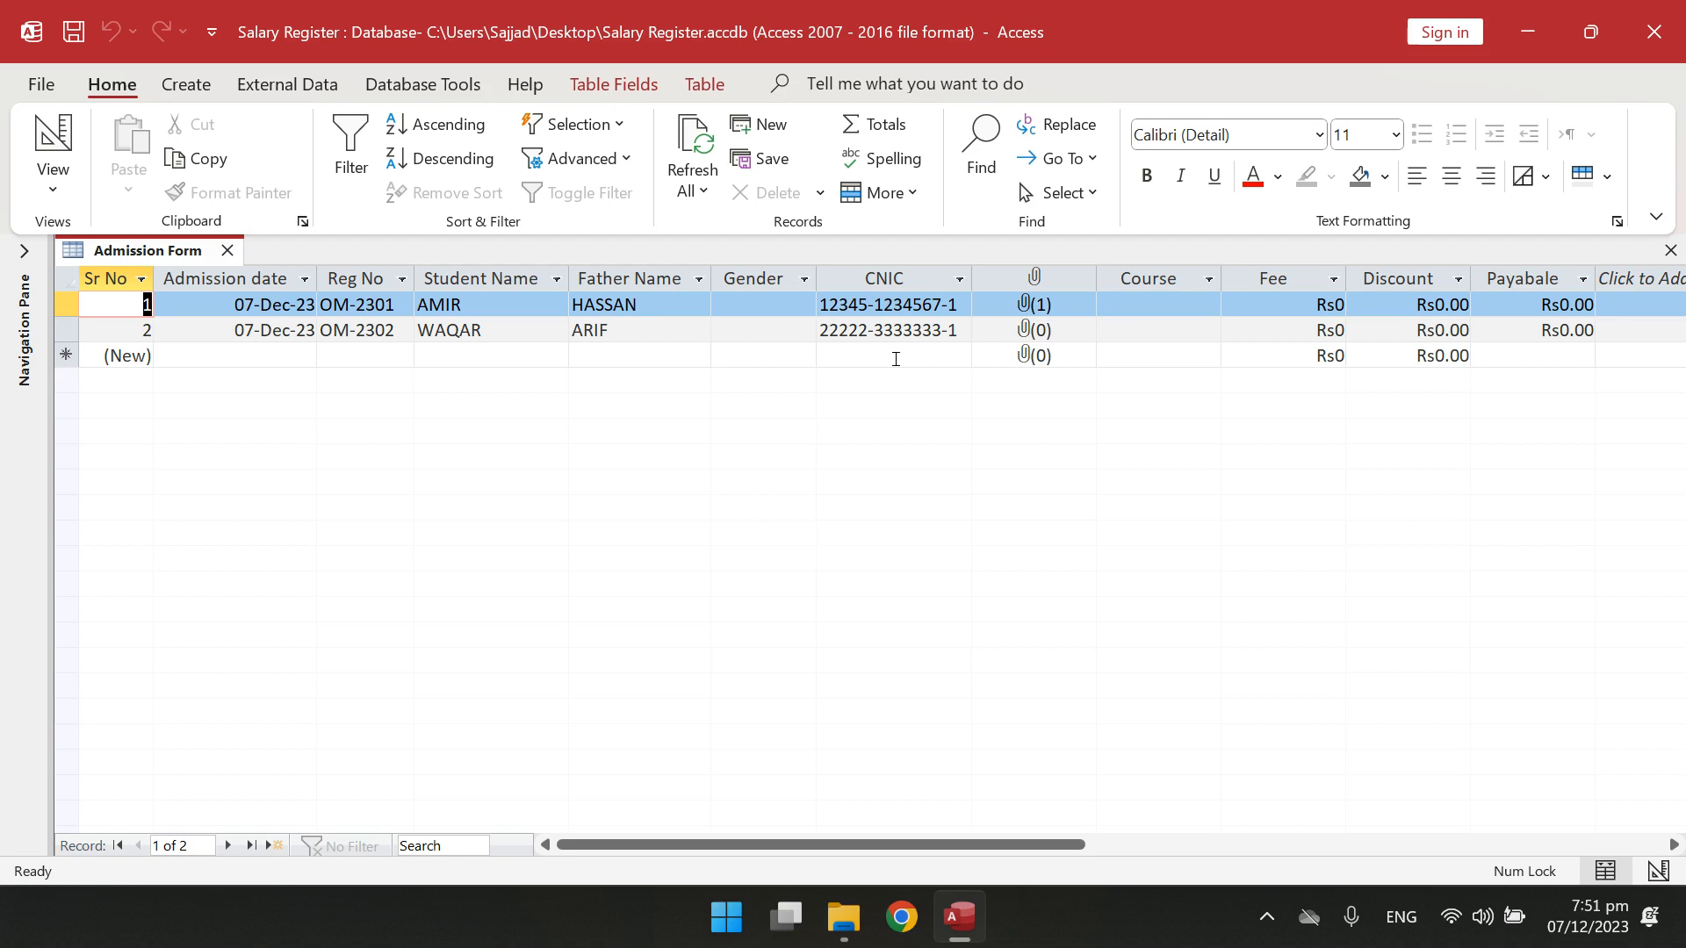
In Design view, give the Picture attachment field the caption Picture, save the table, and return to Datasheet view.
{"action": "left_click", "coordinate": [1071, 308]}
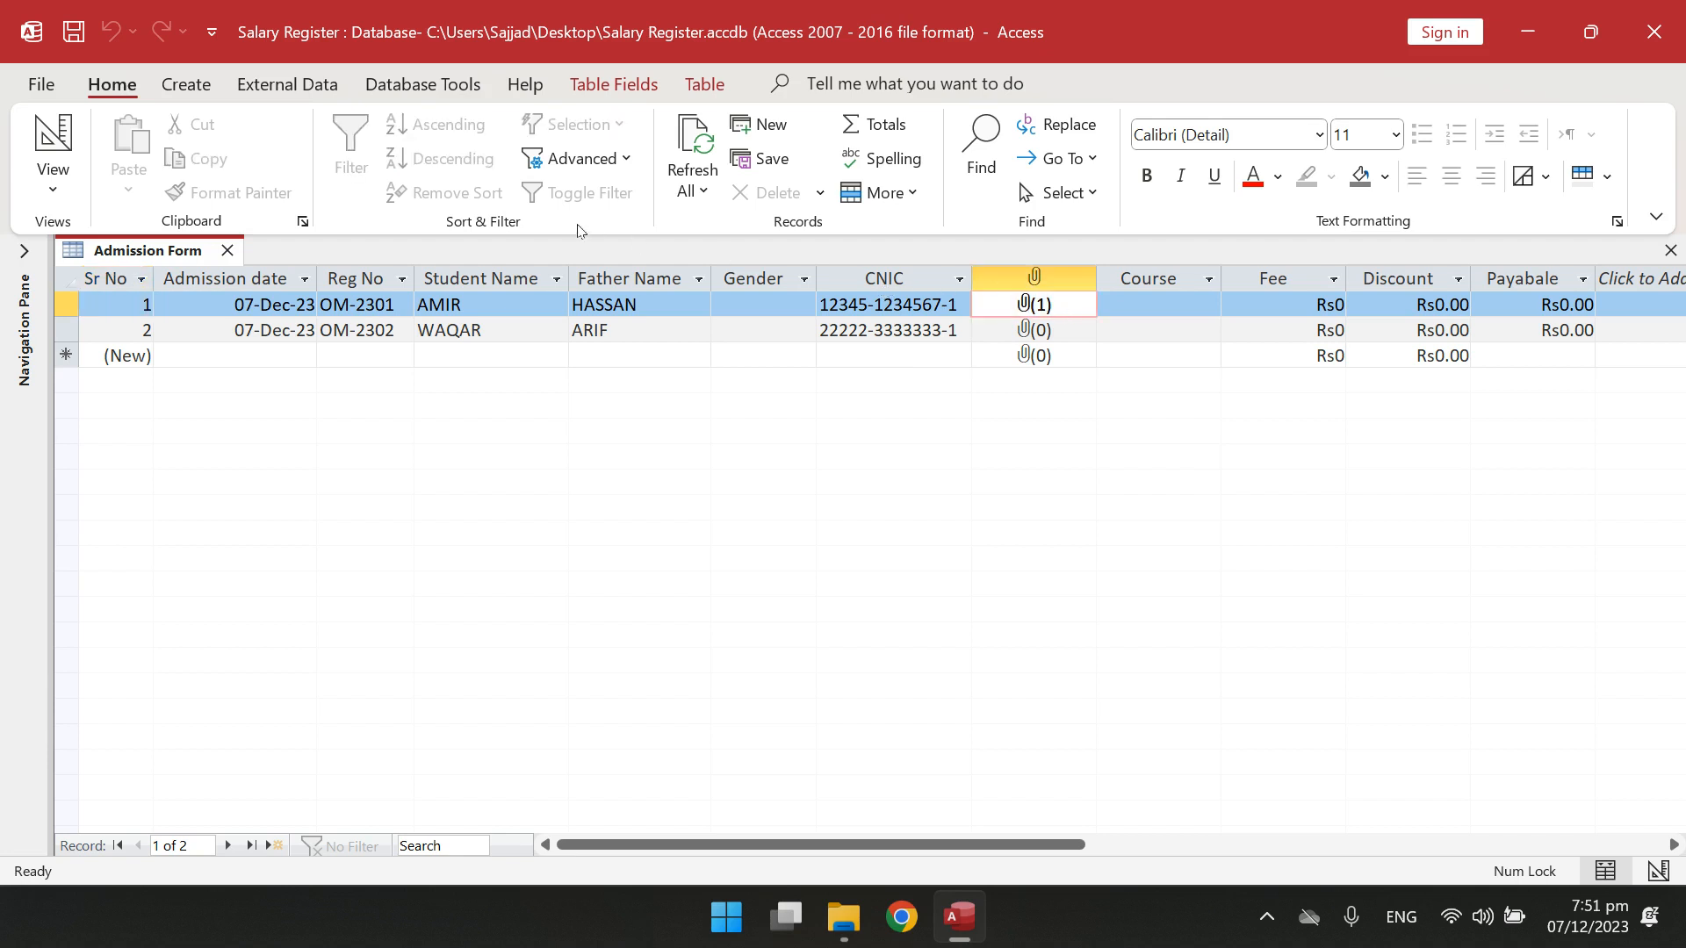
{"action": "left_click", "coordinate": [52, 136]}
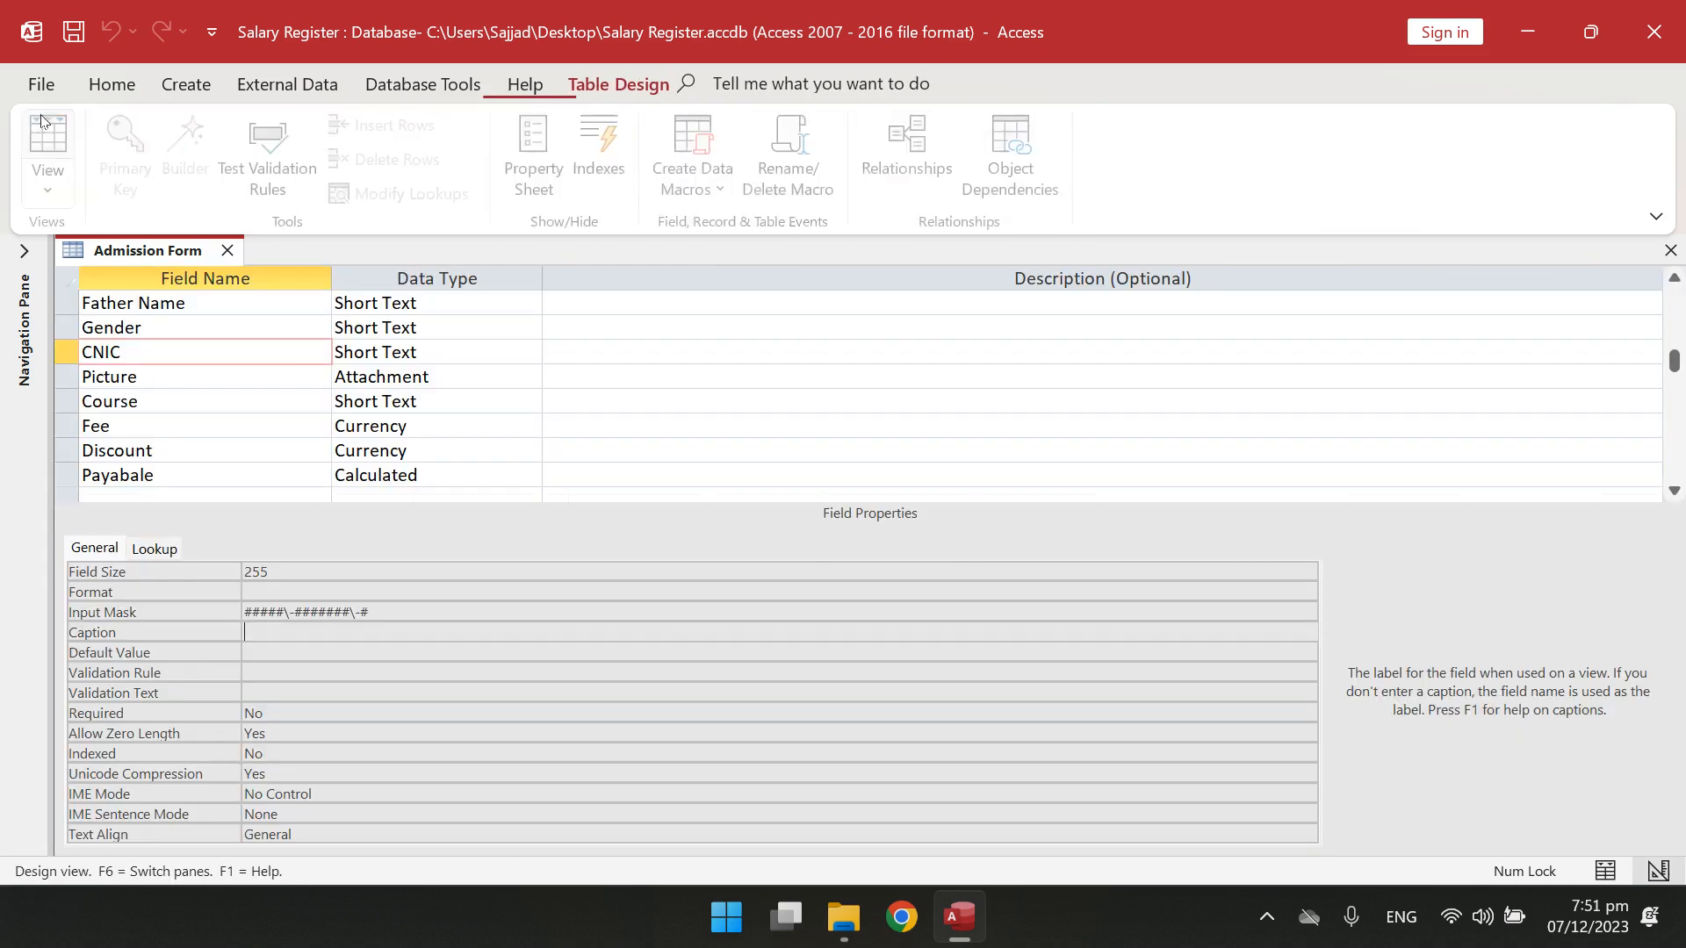
{"action": "left_click", "coordinate": [163, 372]}
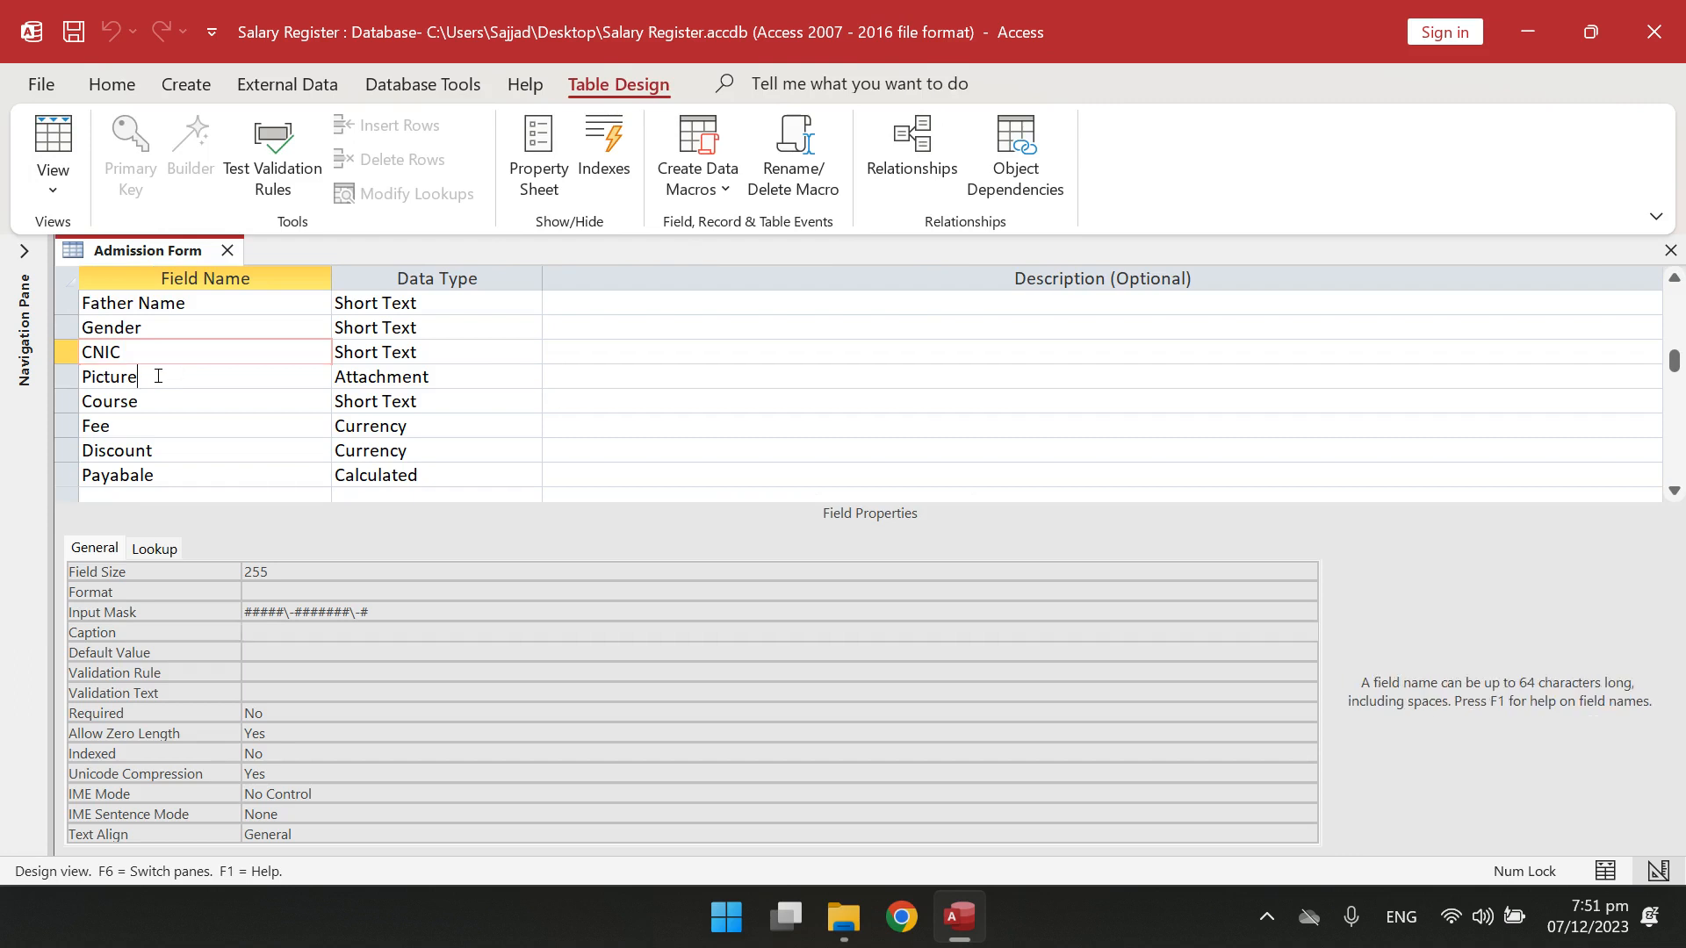
{"action": "left_click", "coordinate": [66, 132]}
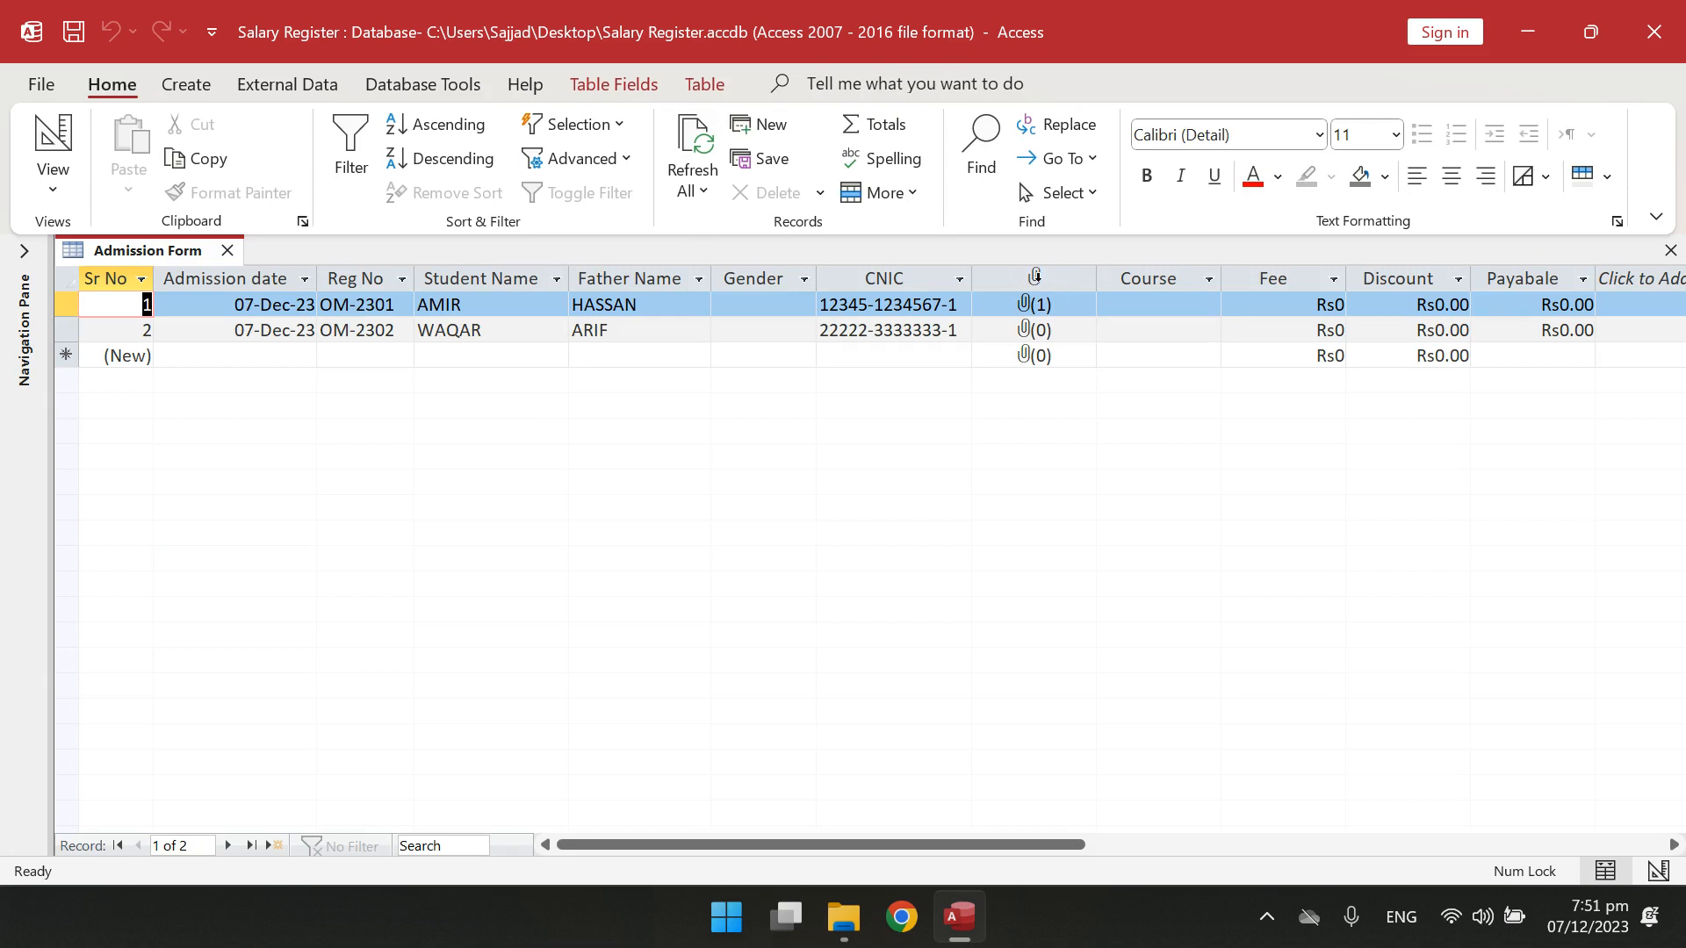
{"action": "left_click", "coordinate": [62, 136]}
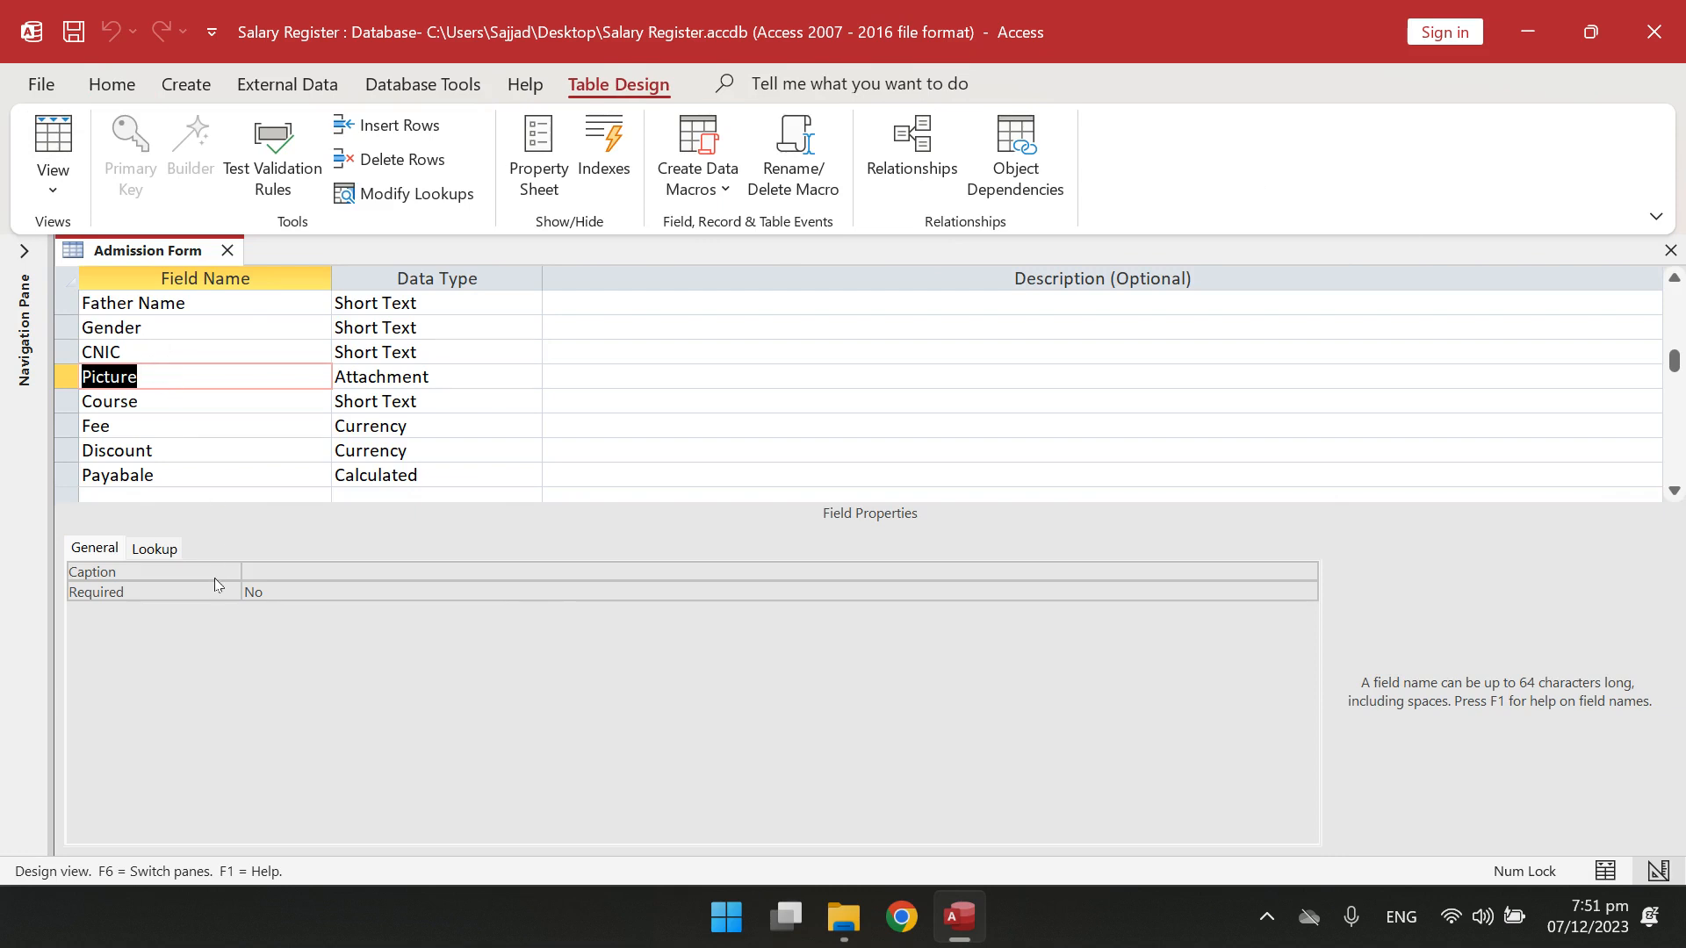
{"action": "left_click", "coordinate": [270, 577]}
{"action": "type", "text": "Picture"}
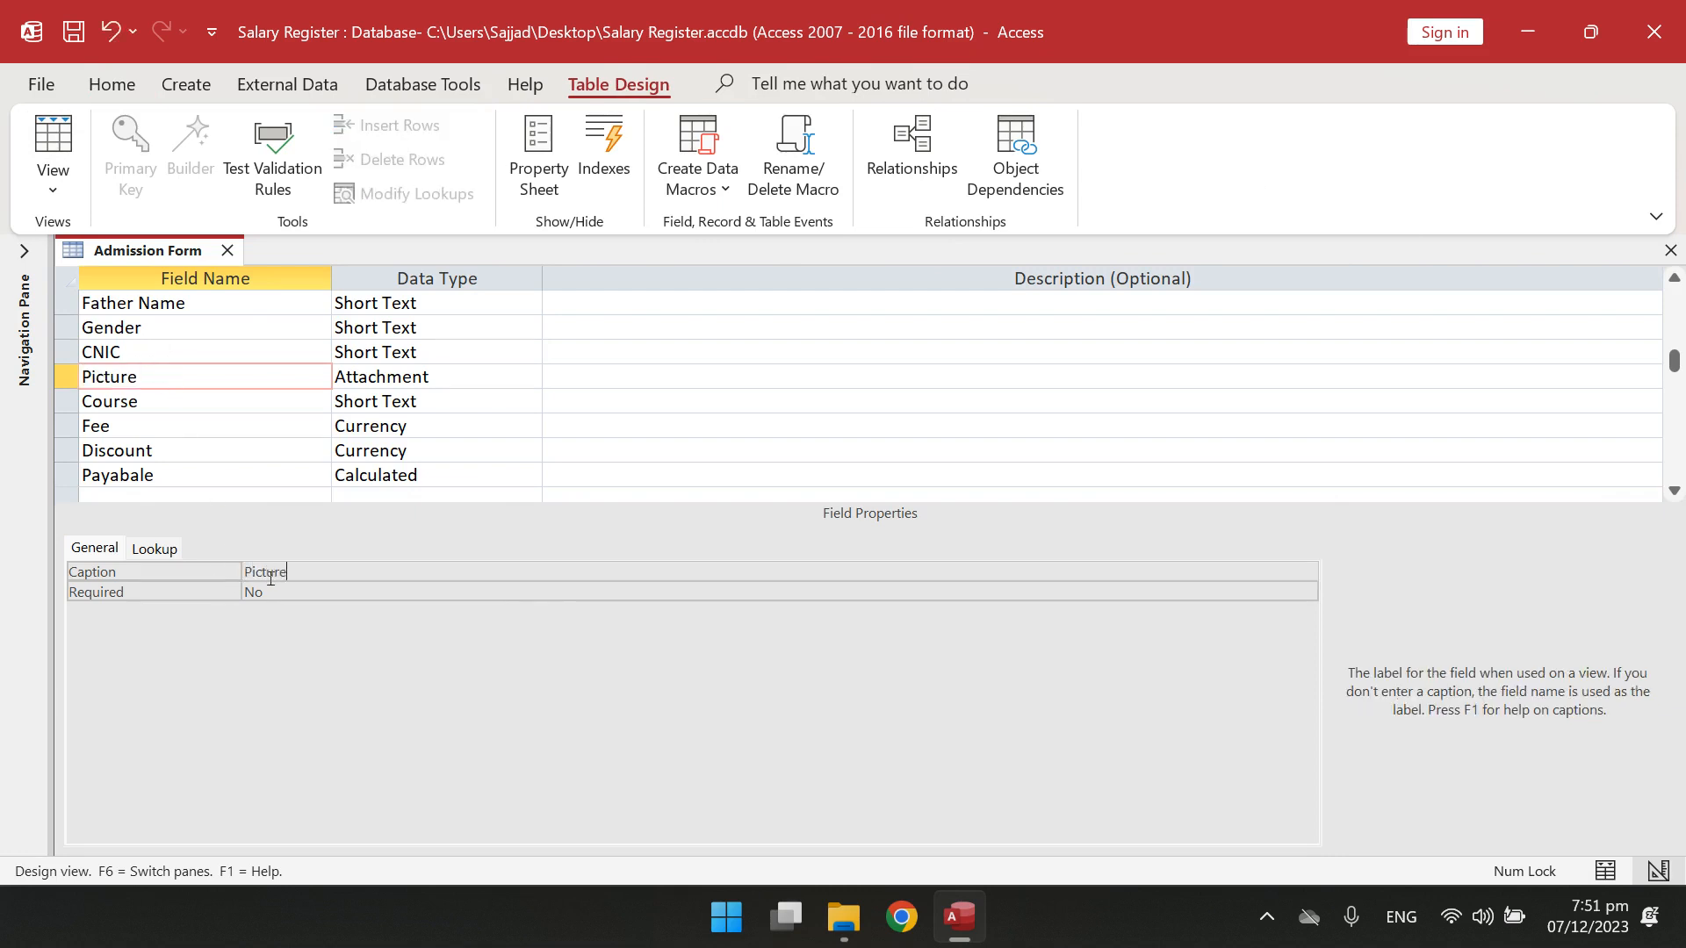
{"action": "key", "text": "ctrl+s"}
{"action": "left_click", "coordinate": [51, 167]}
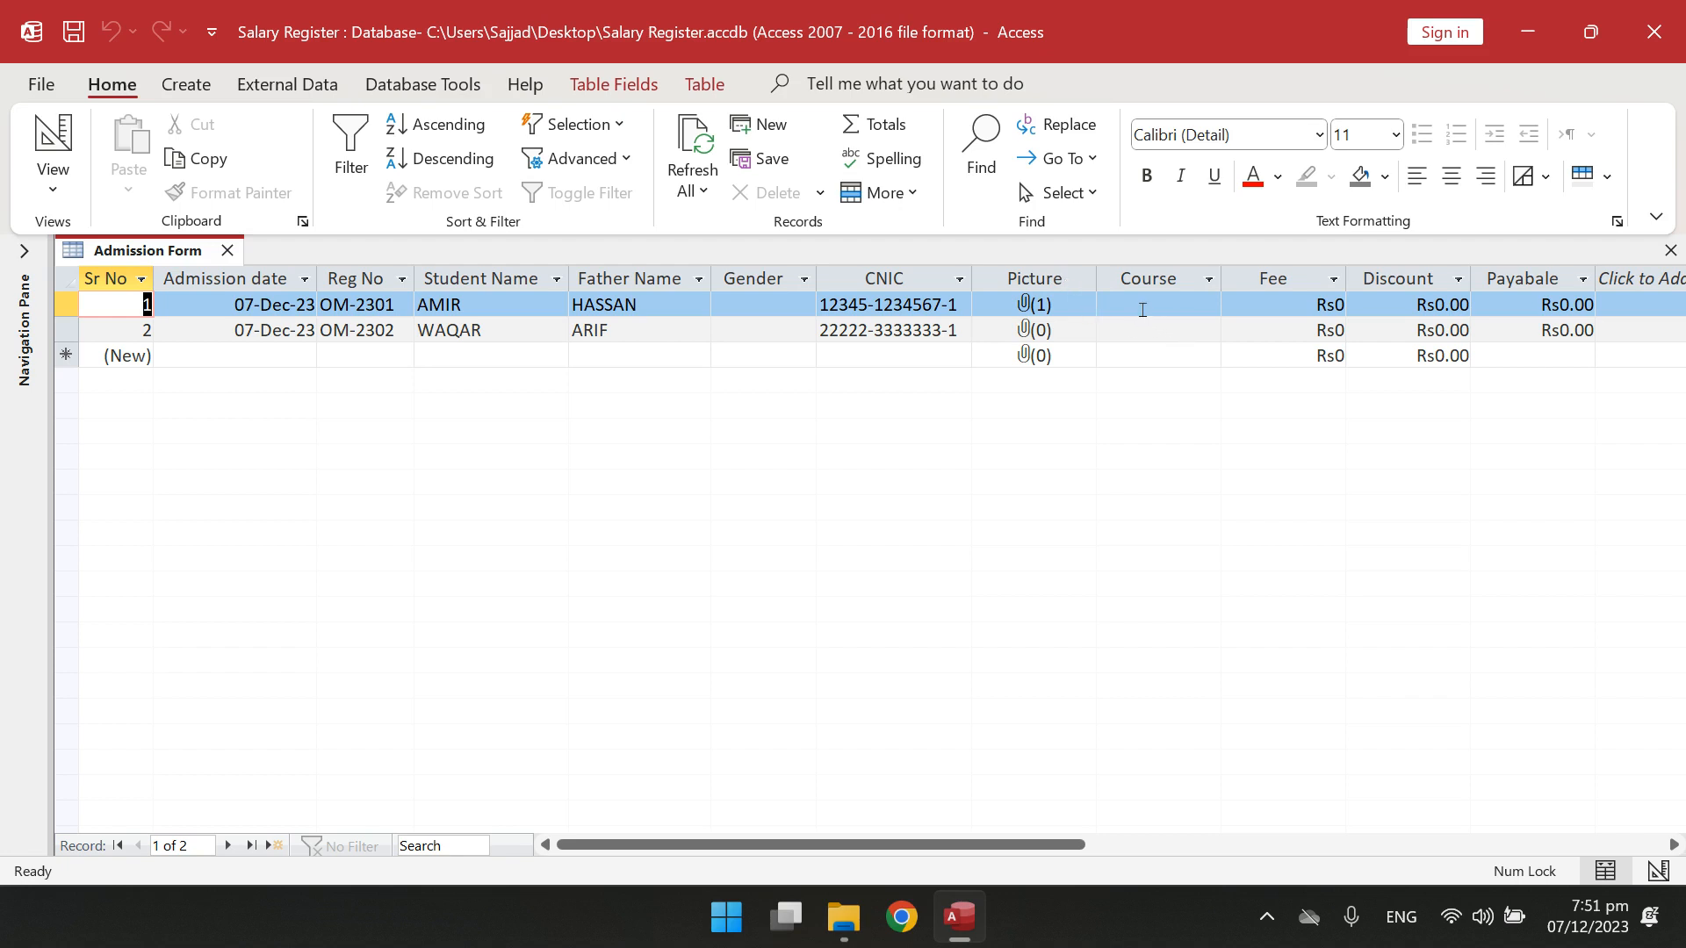
In Design view, start the Lookup Wizard for the Gender field's data type and choose to type in the values.
{"action": "left_click", "coordinate": [773, 304]}
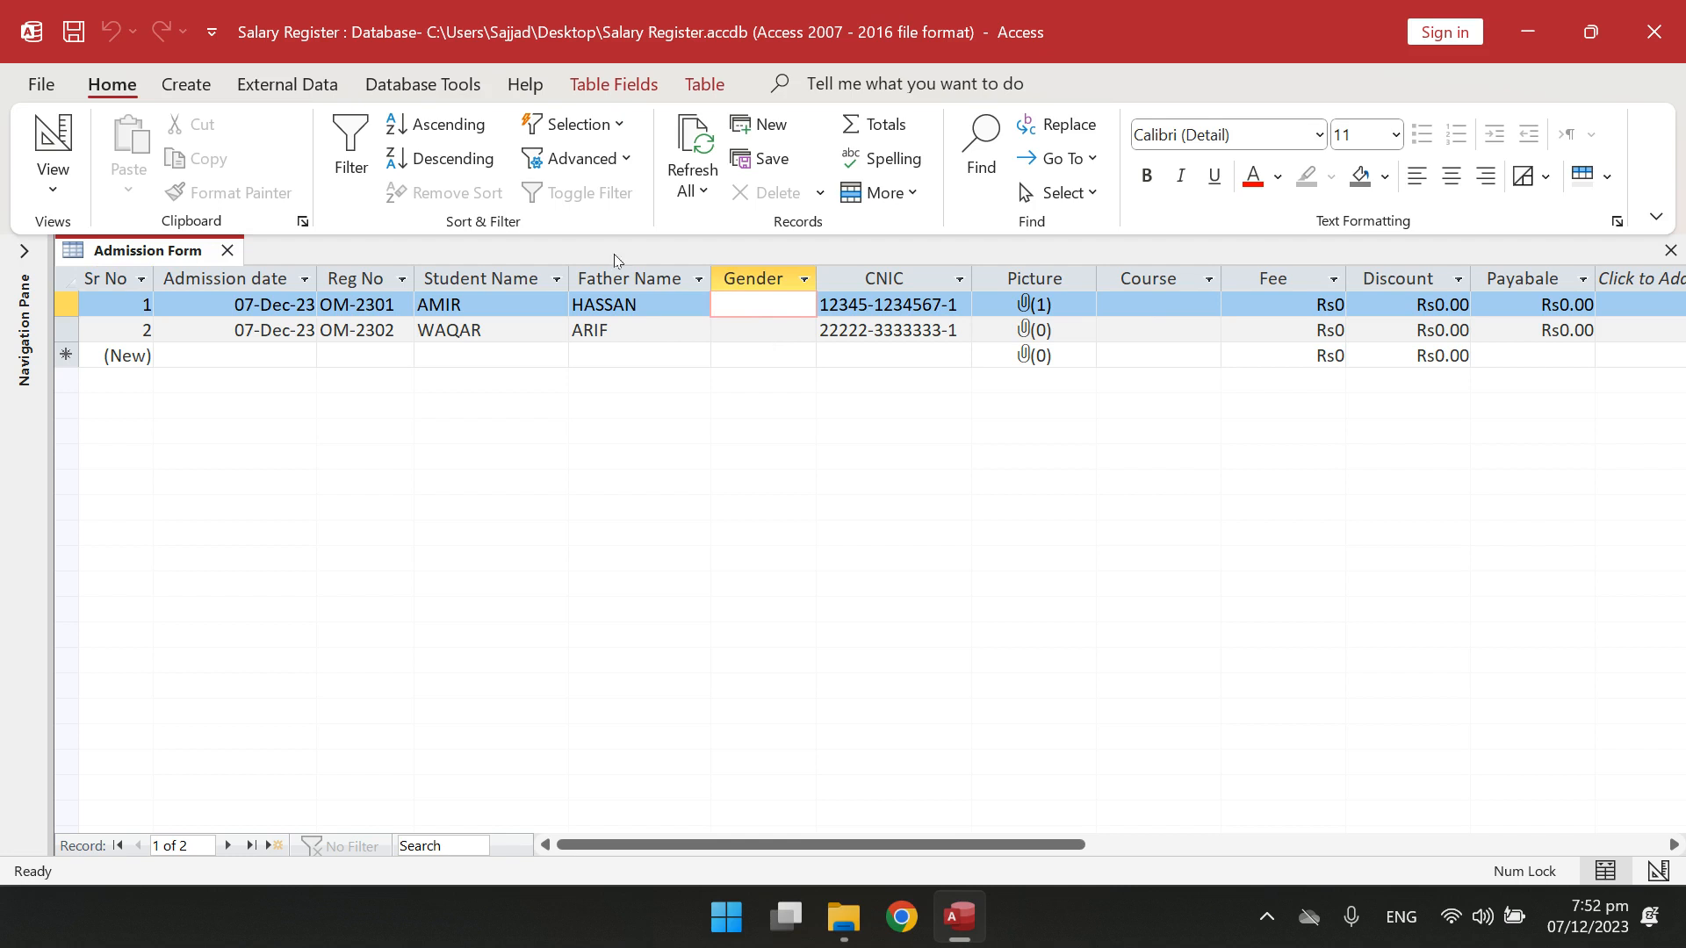
{"action": "left_click", "coordinate": [44, 137]}
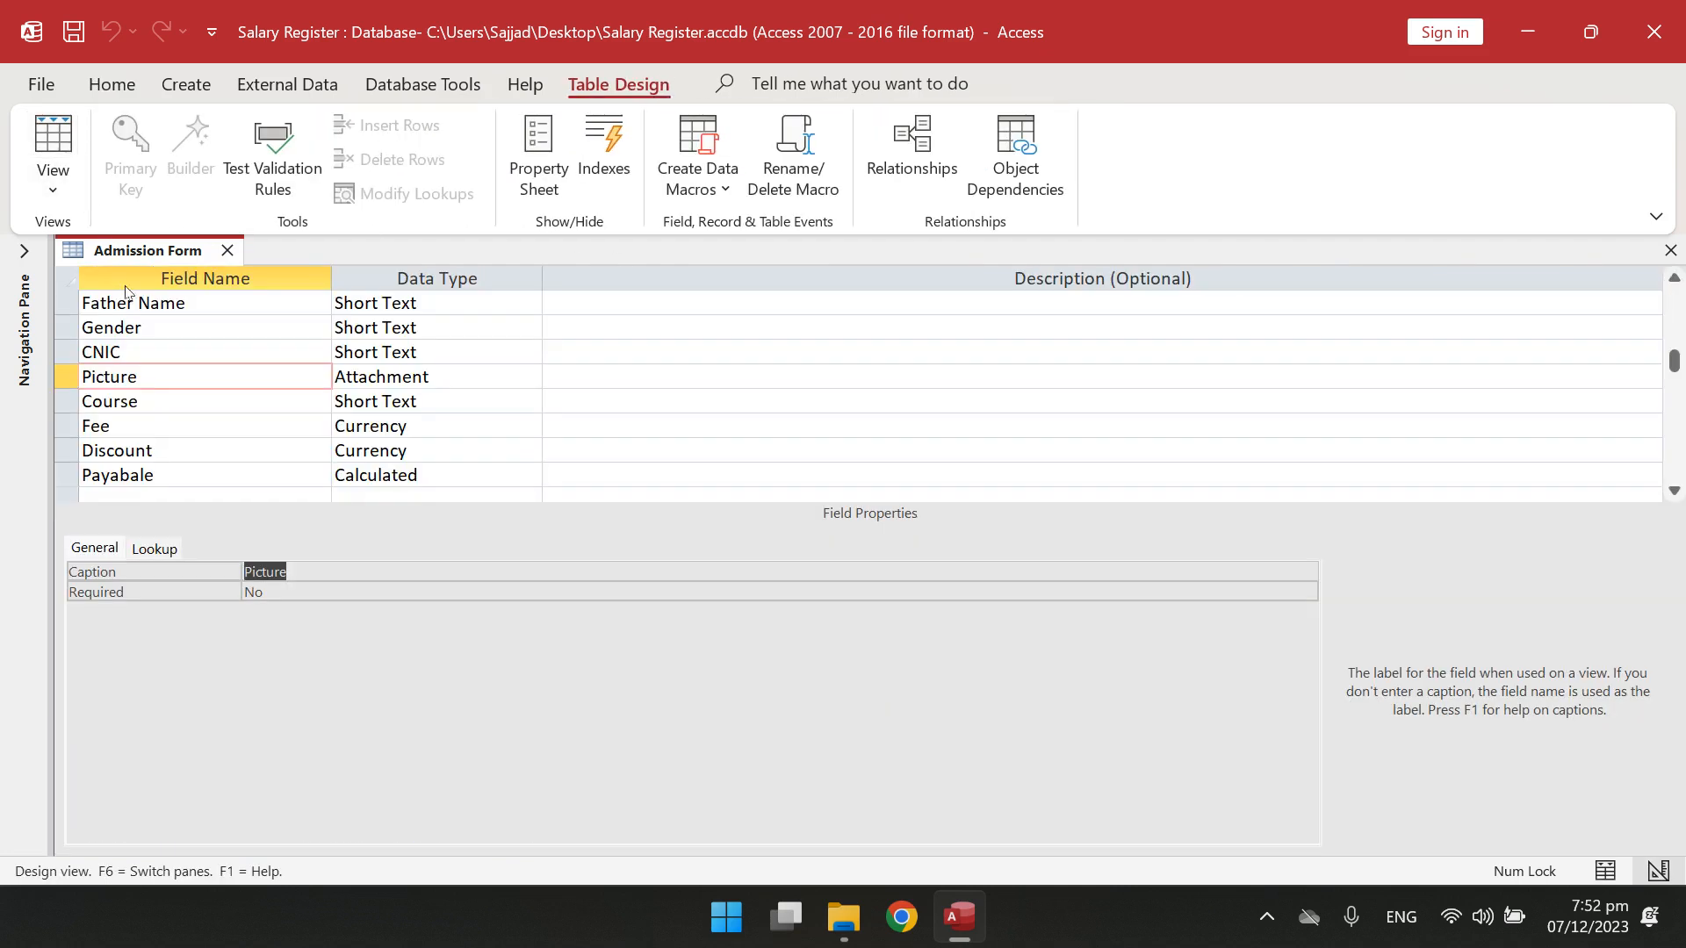
{"action": "left_click", "coordinate": [139, 327]}
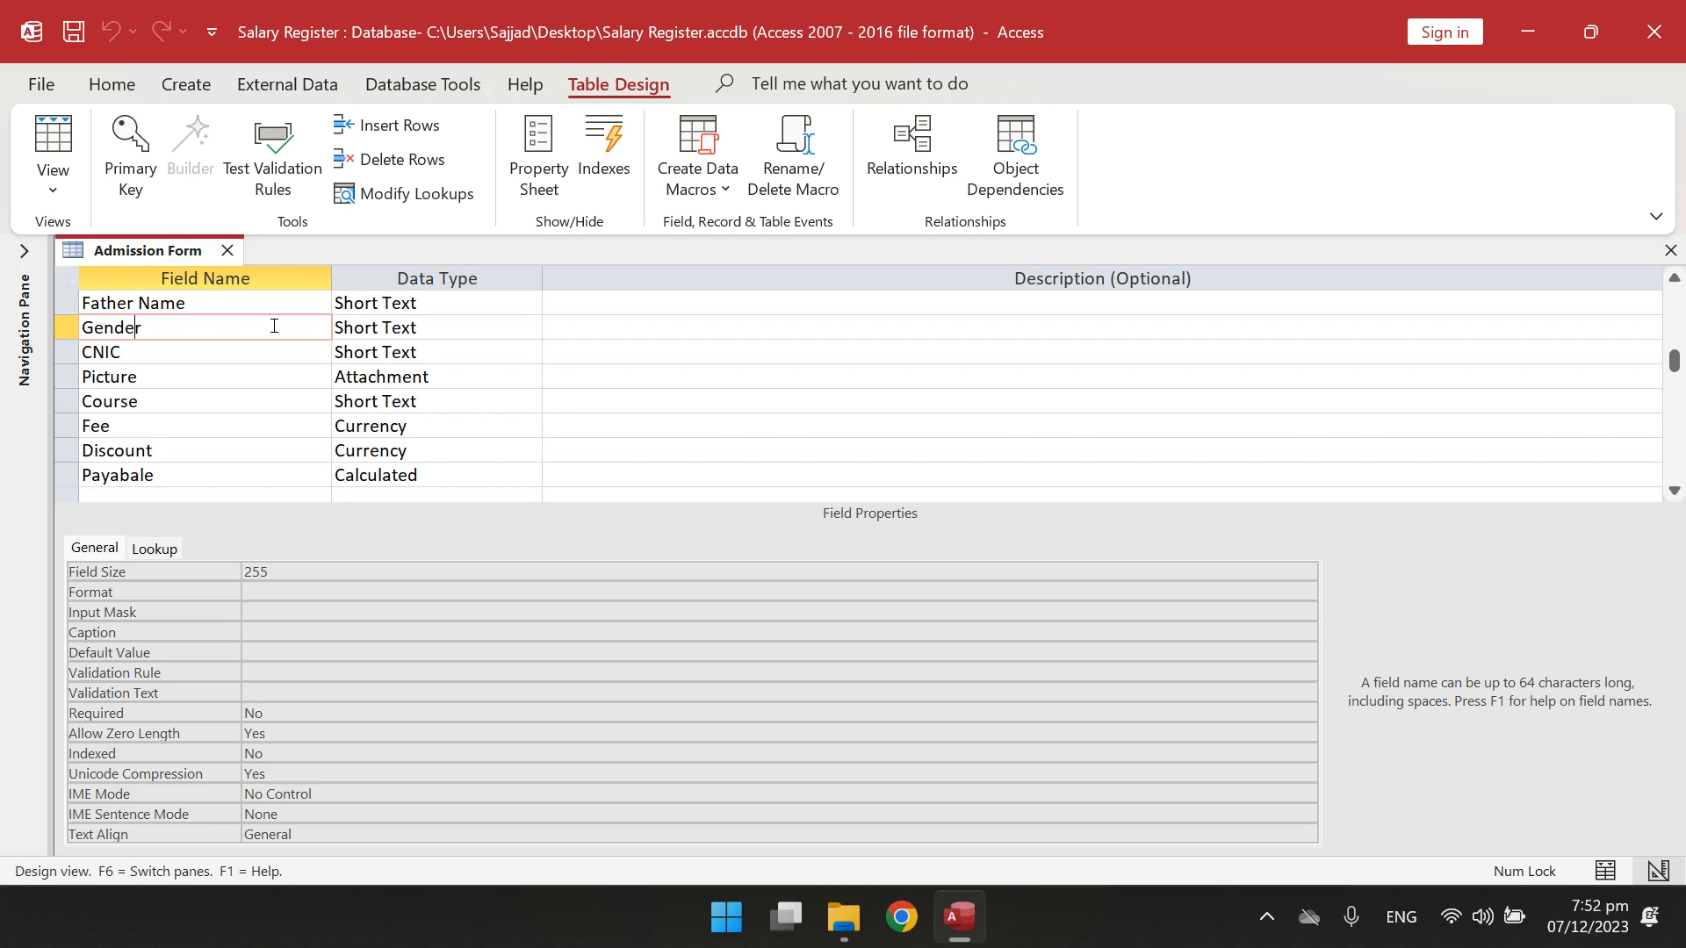
{"action": "key", "text": "Tab"}
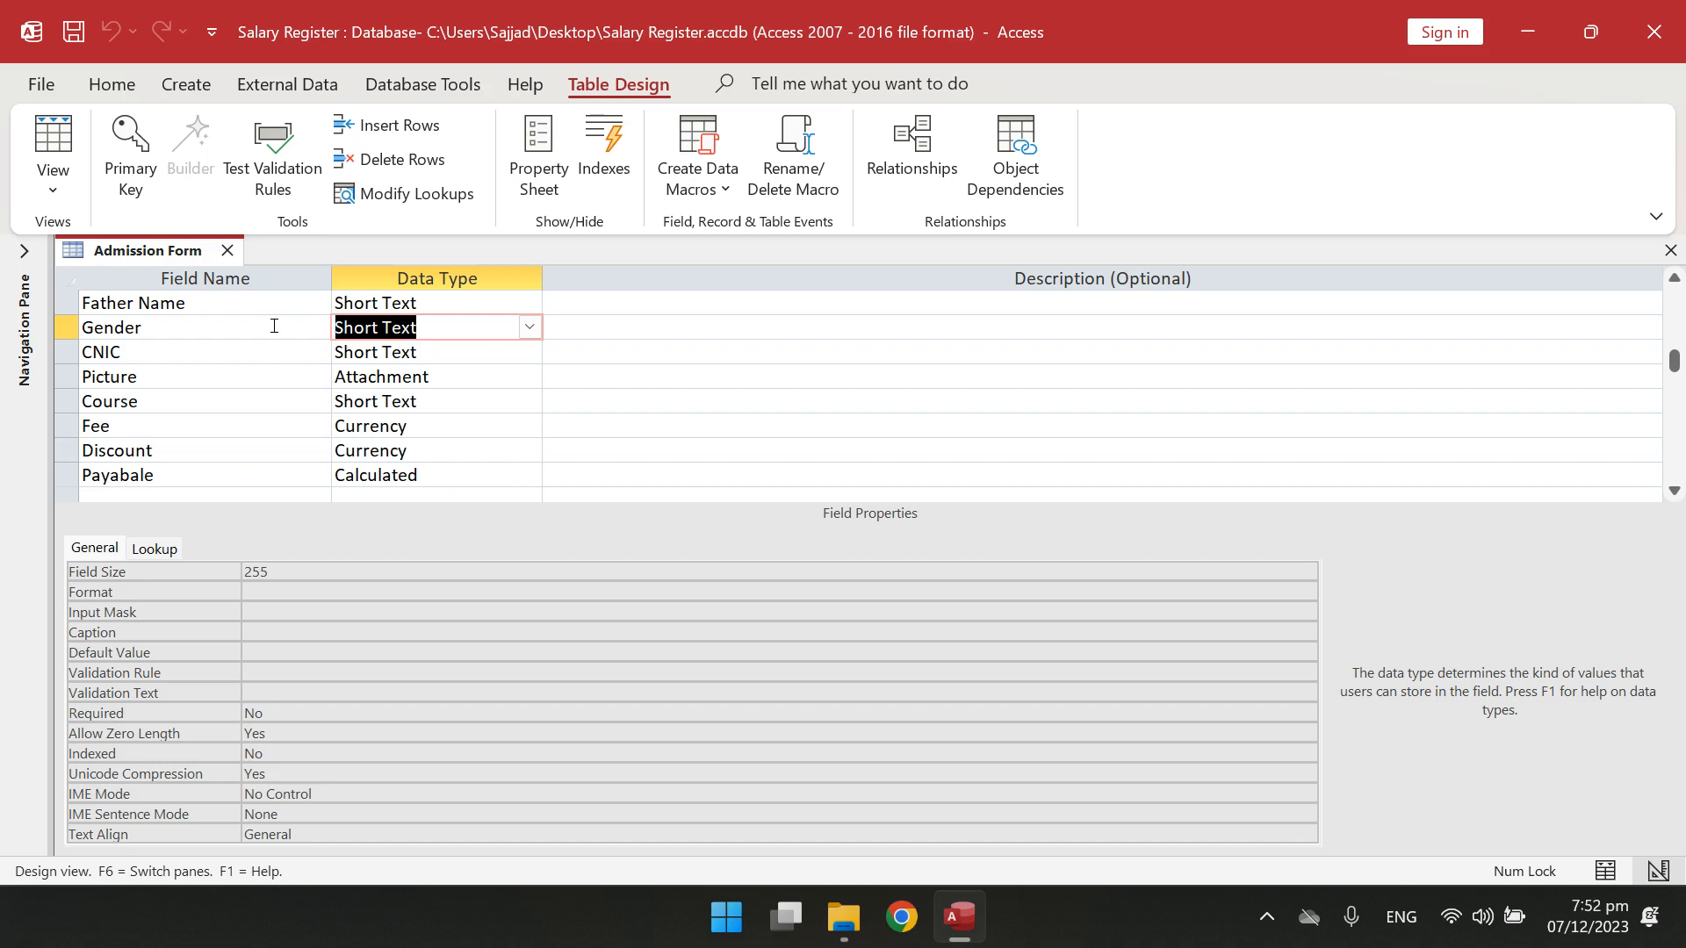
{"action": "left_click", "coordinate": [529, 326]}
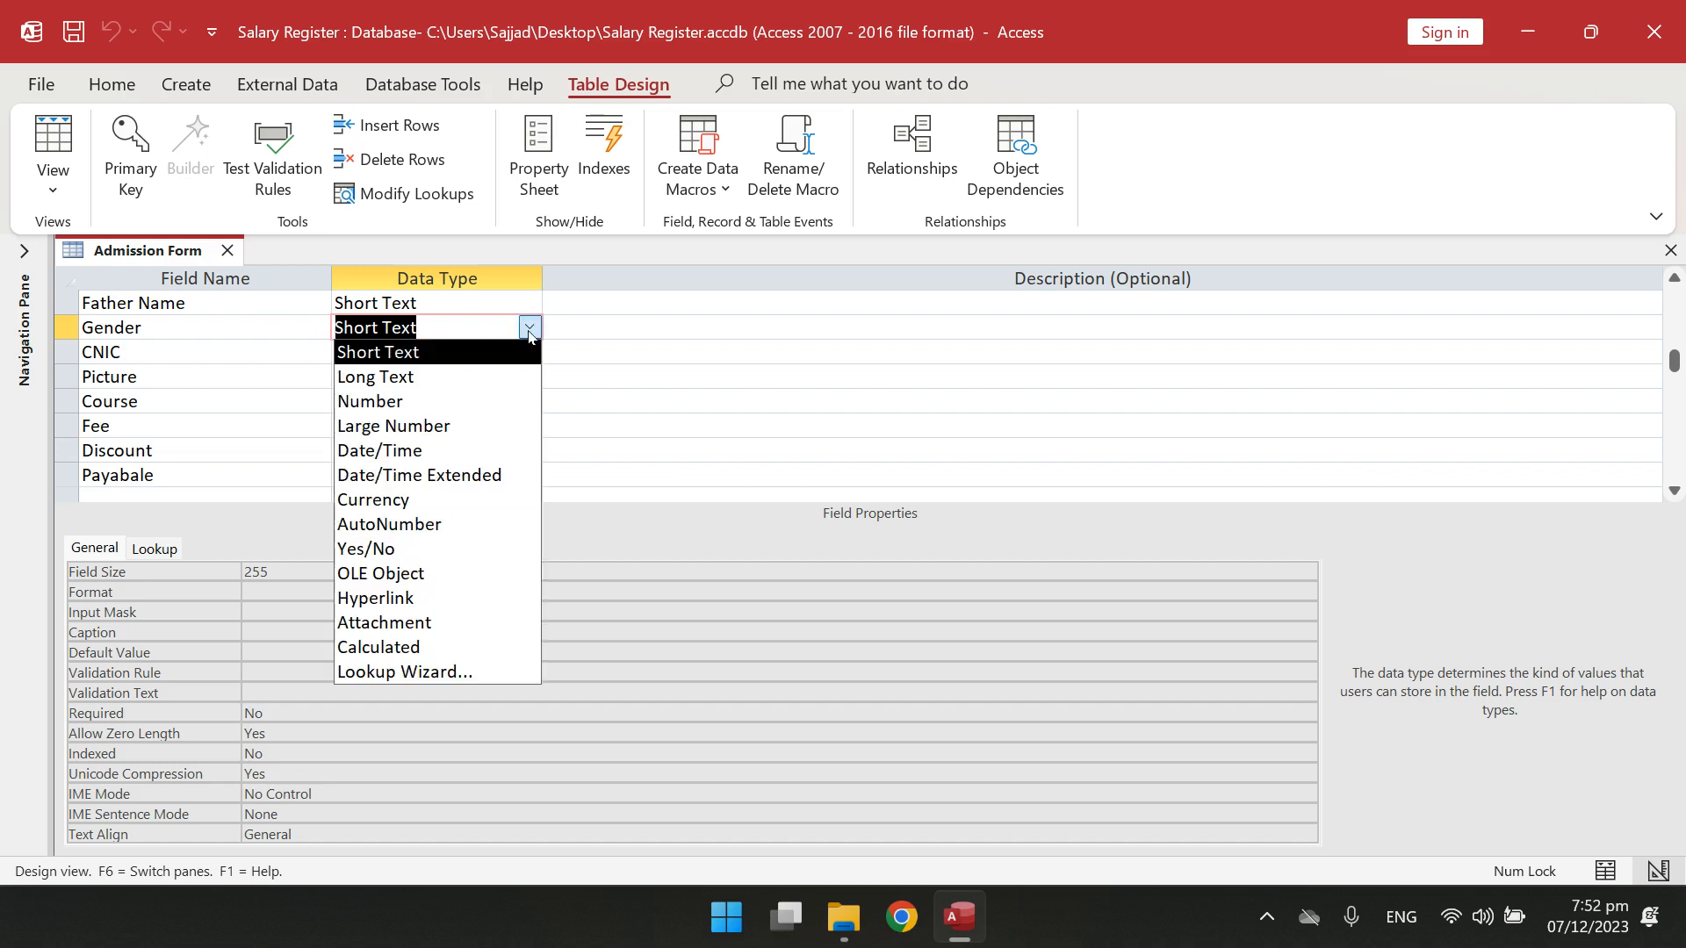
{"action": "left_click", "coordinate": [468, 678]}
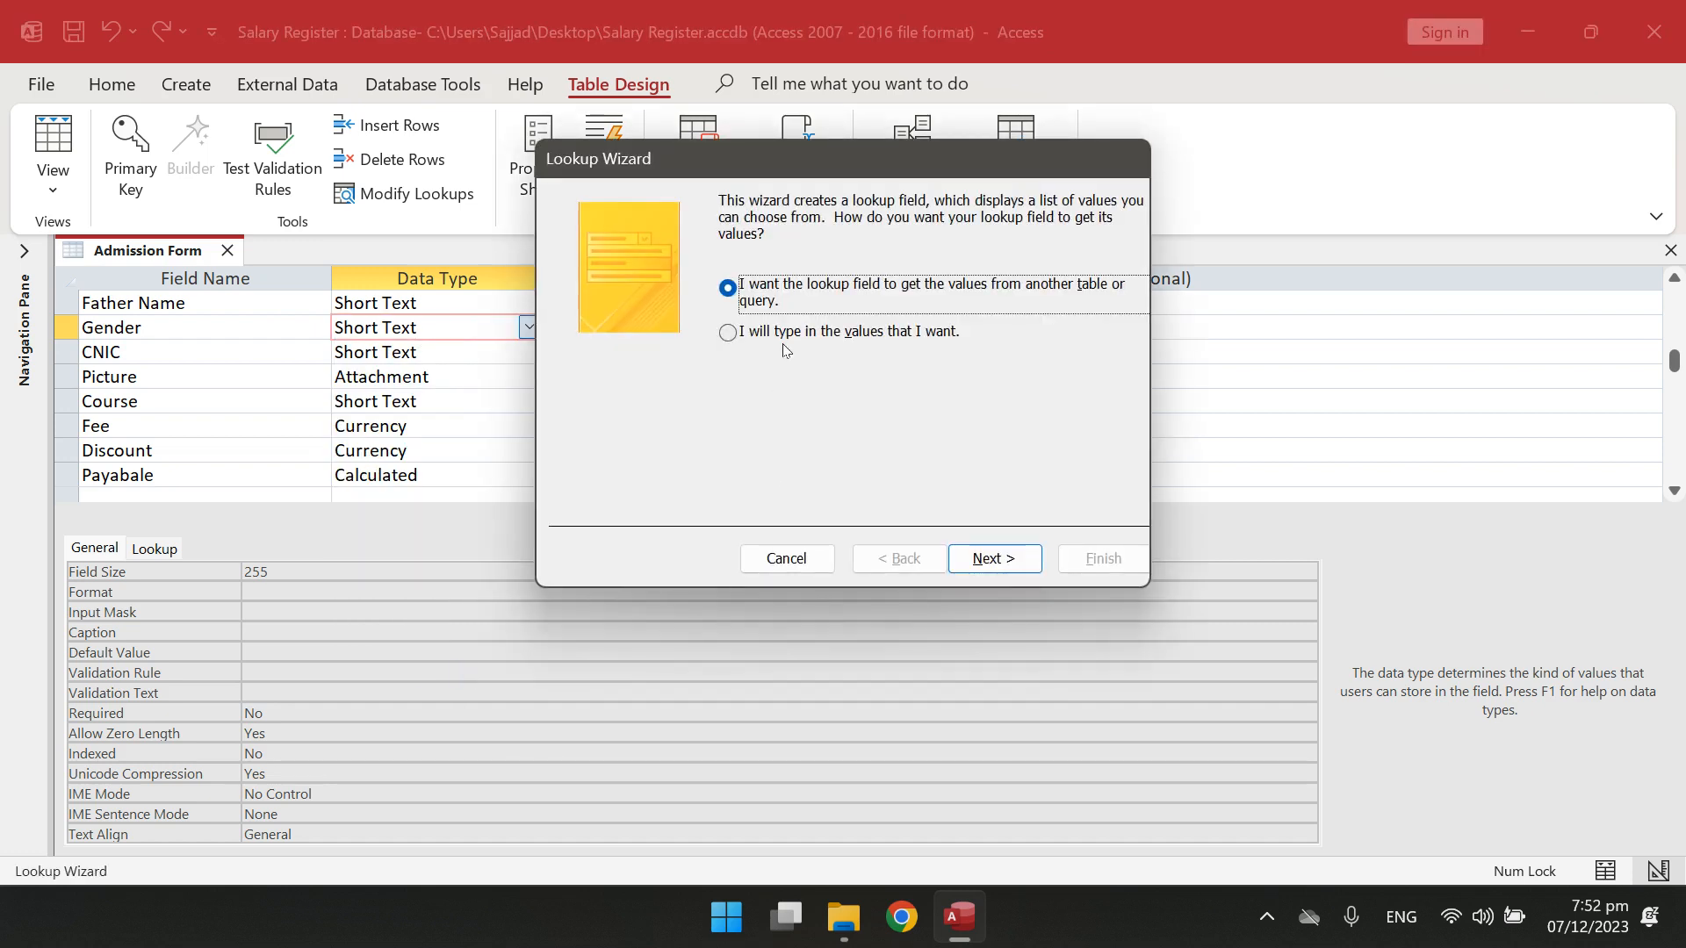
{"action": "left_click", "coordinate": [793, 344]}
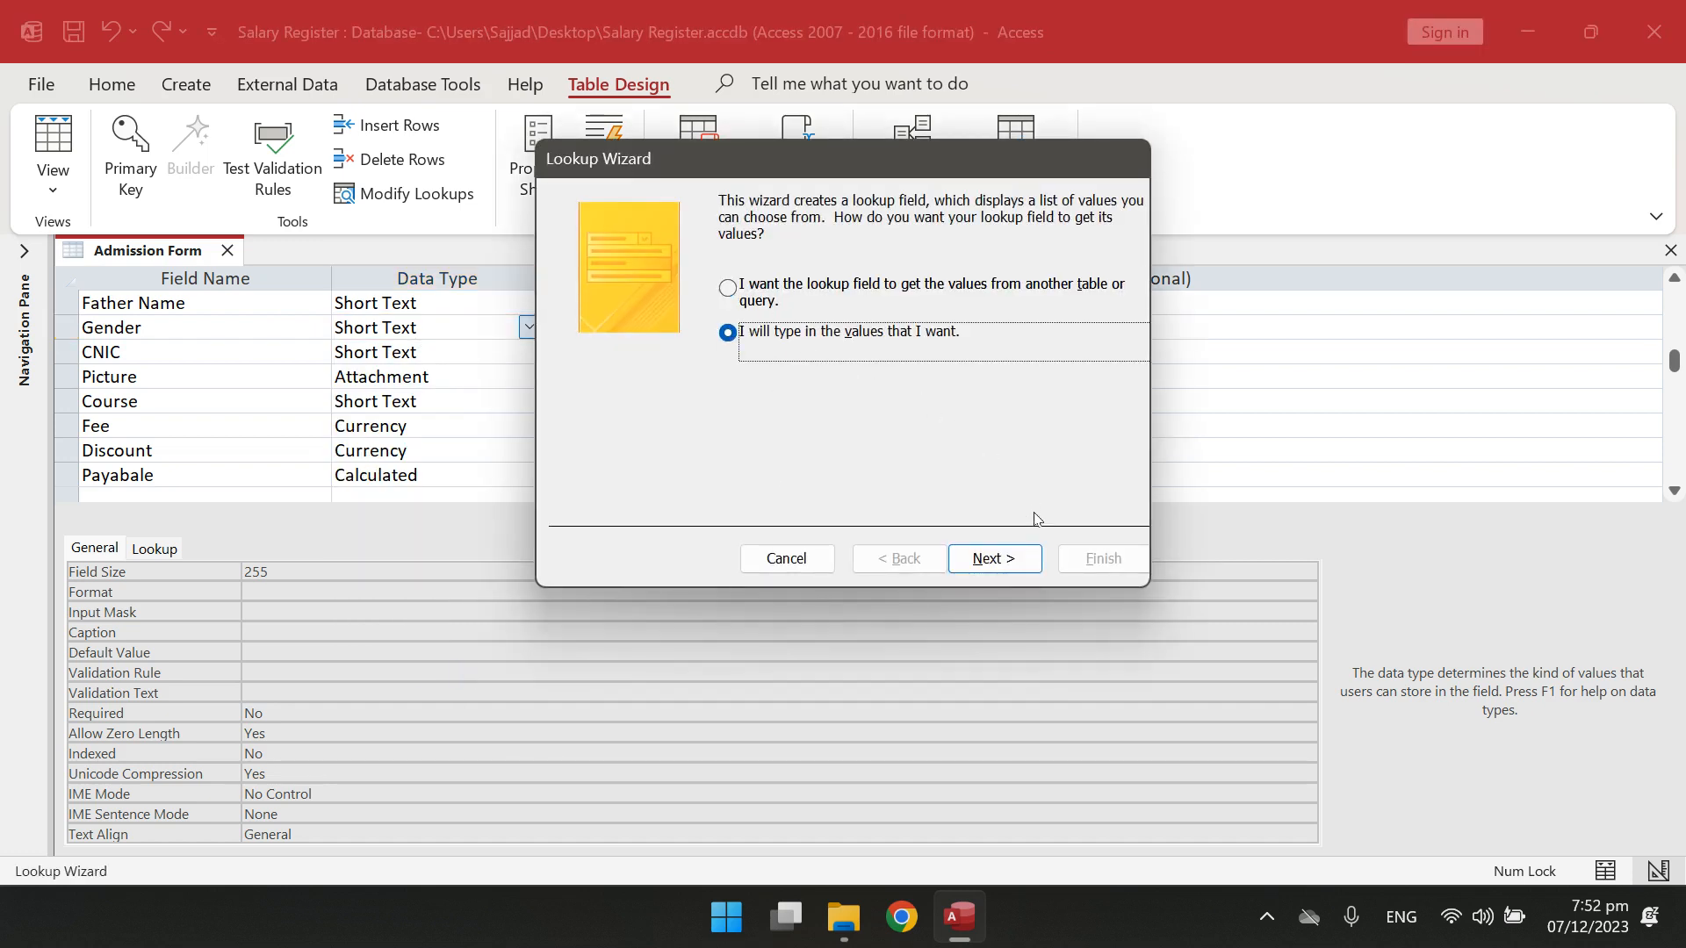
{"action": "left_click", "coordinate": [997, 559]}
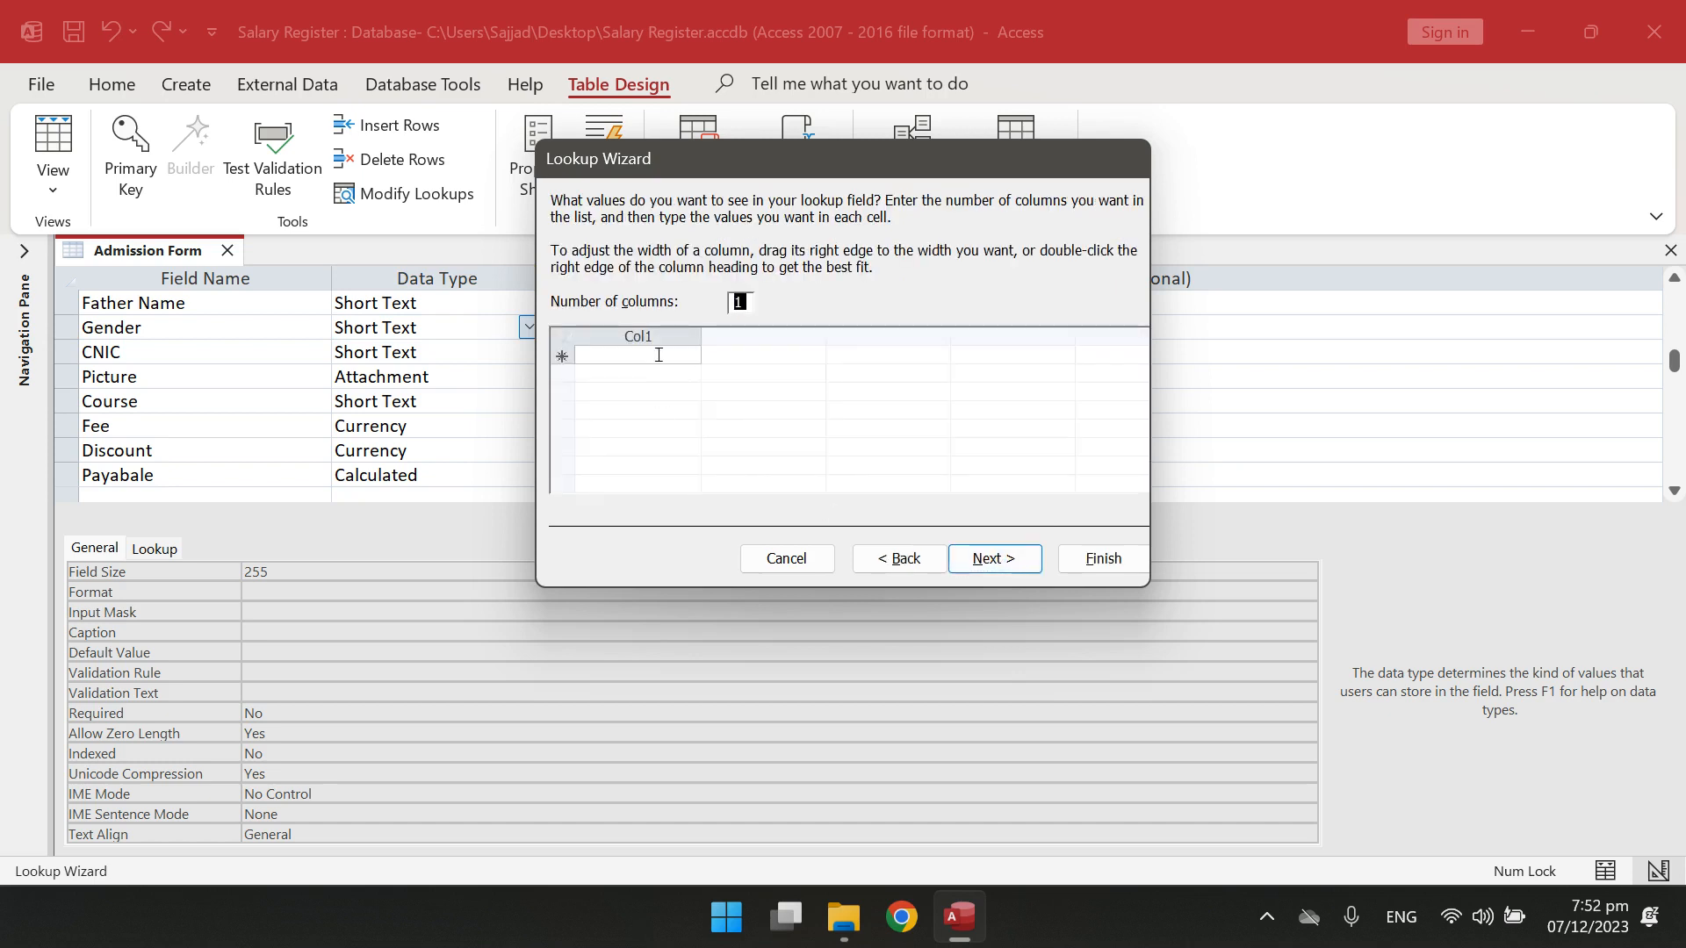
Enter Male and Female as the lookup values for the Gender field and finish the wizard.
{"action": "left_click", "coordinate": [657, 354]}
{"action": "type", "text": "Male"}
{"action": "key", "text": "Return"}
{"action": "type", "text": "Fe"}
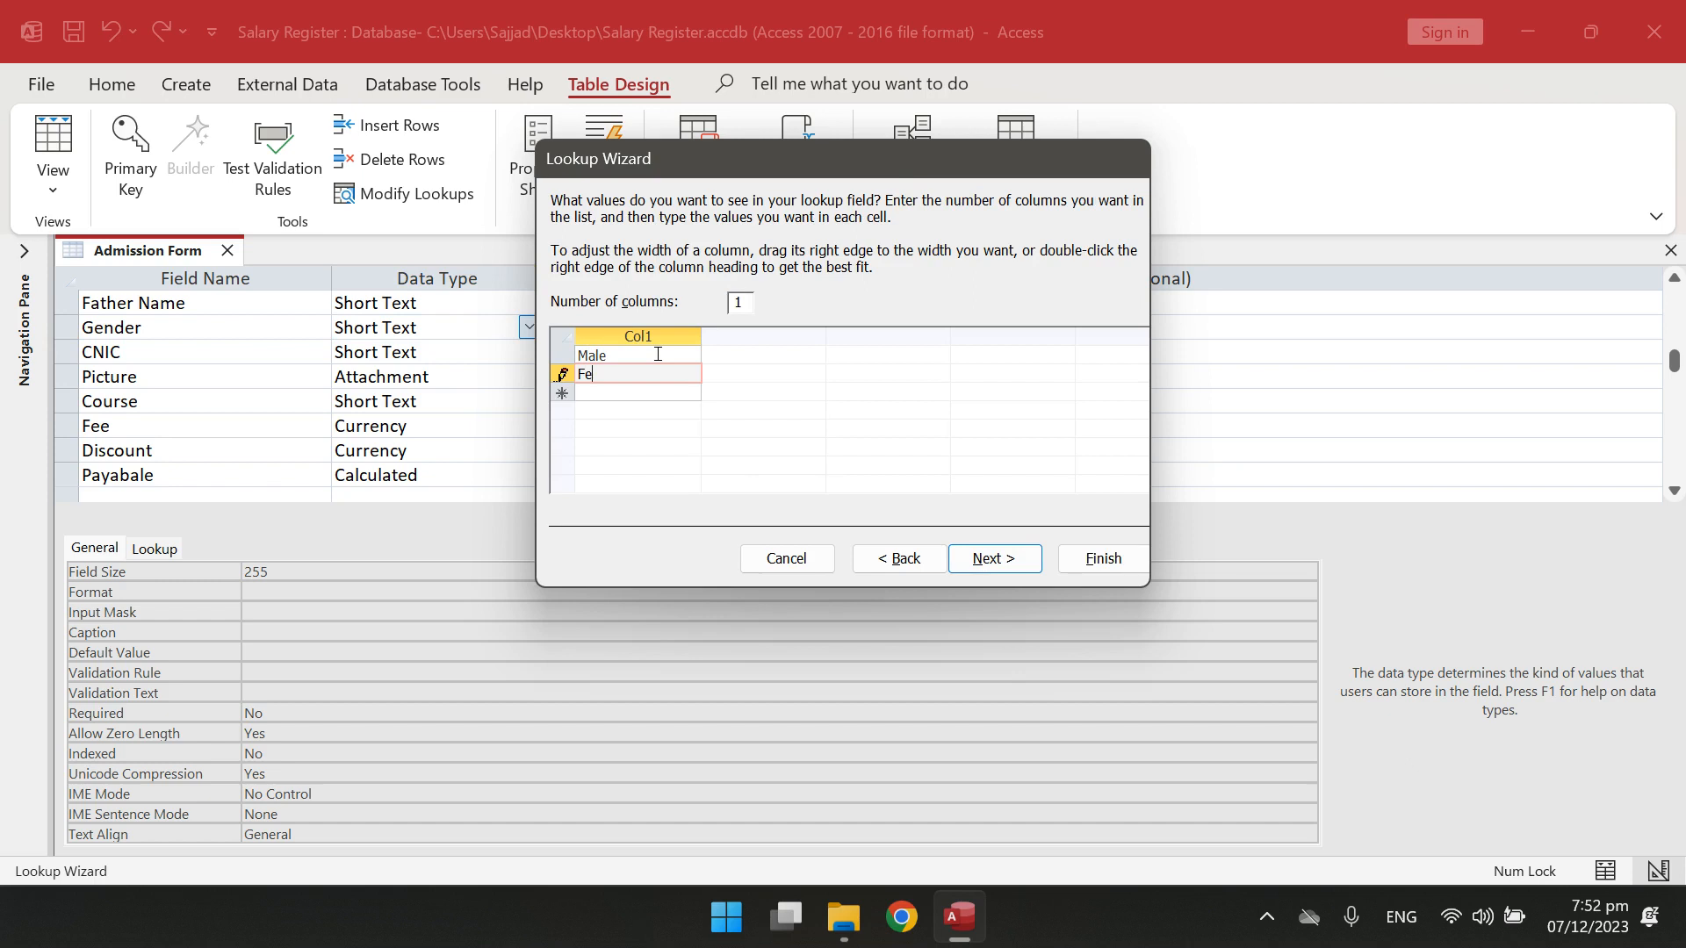
{"action": "type", "text": "male"}
{"action": "left_click", "coordinate": [1104, 558]}
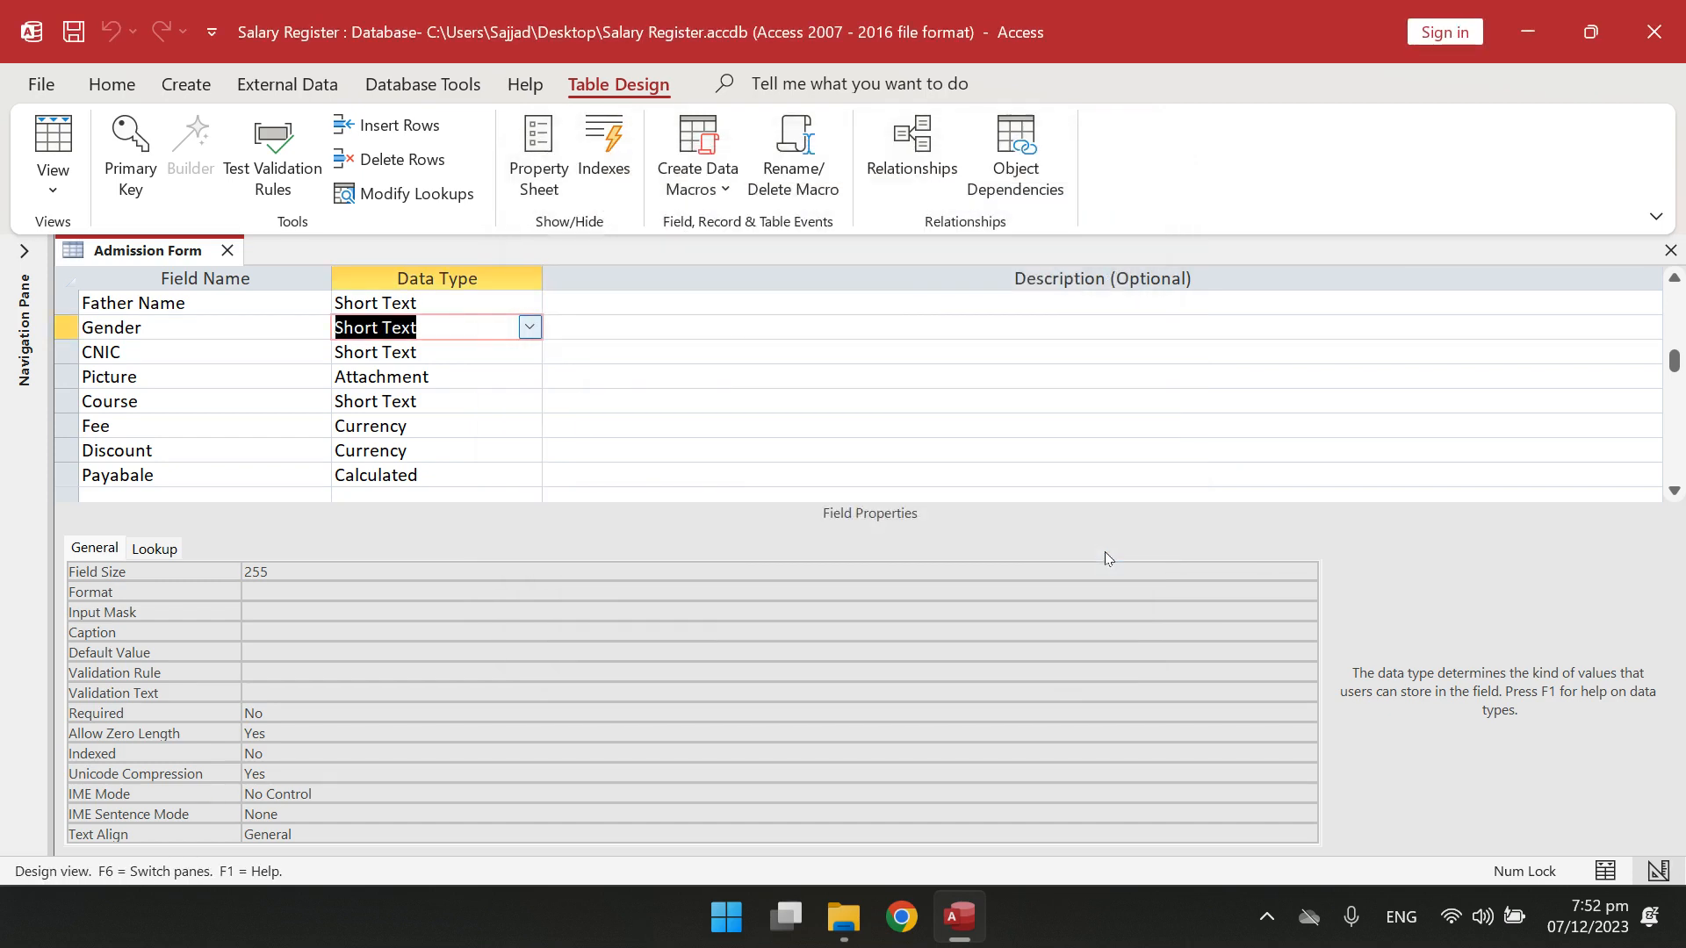
In Datasheet view, choose Male from the Gender list for both student records.
{"action": "left_click", "coordinate": [53, 140]}
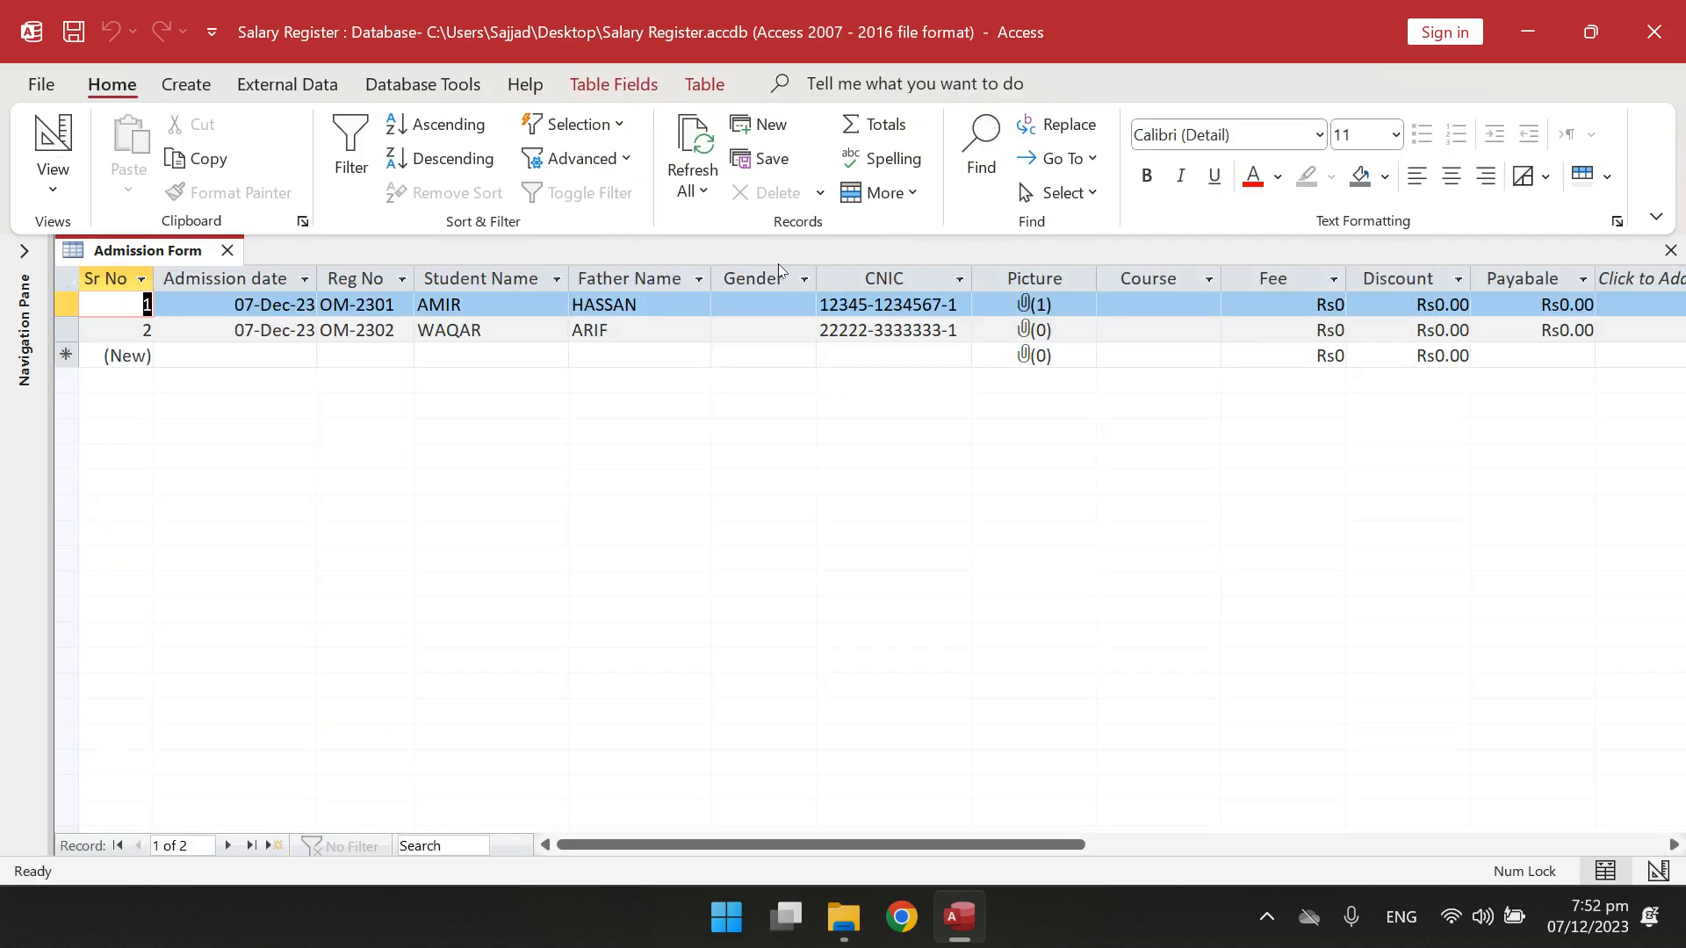
{"action": "left_click", "coordinate": [801, 305]}
{"action": "left_click", "coordinate": [801, 306]}
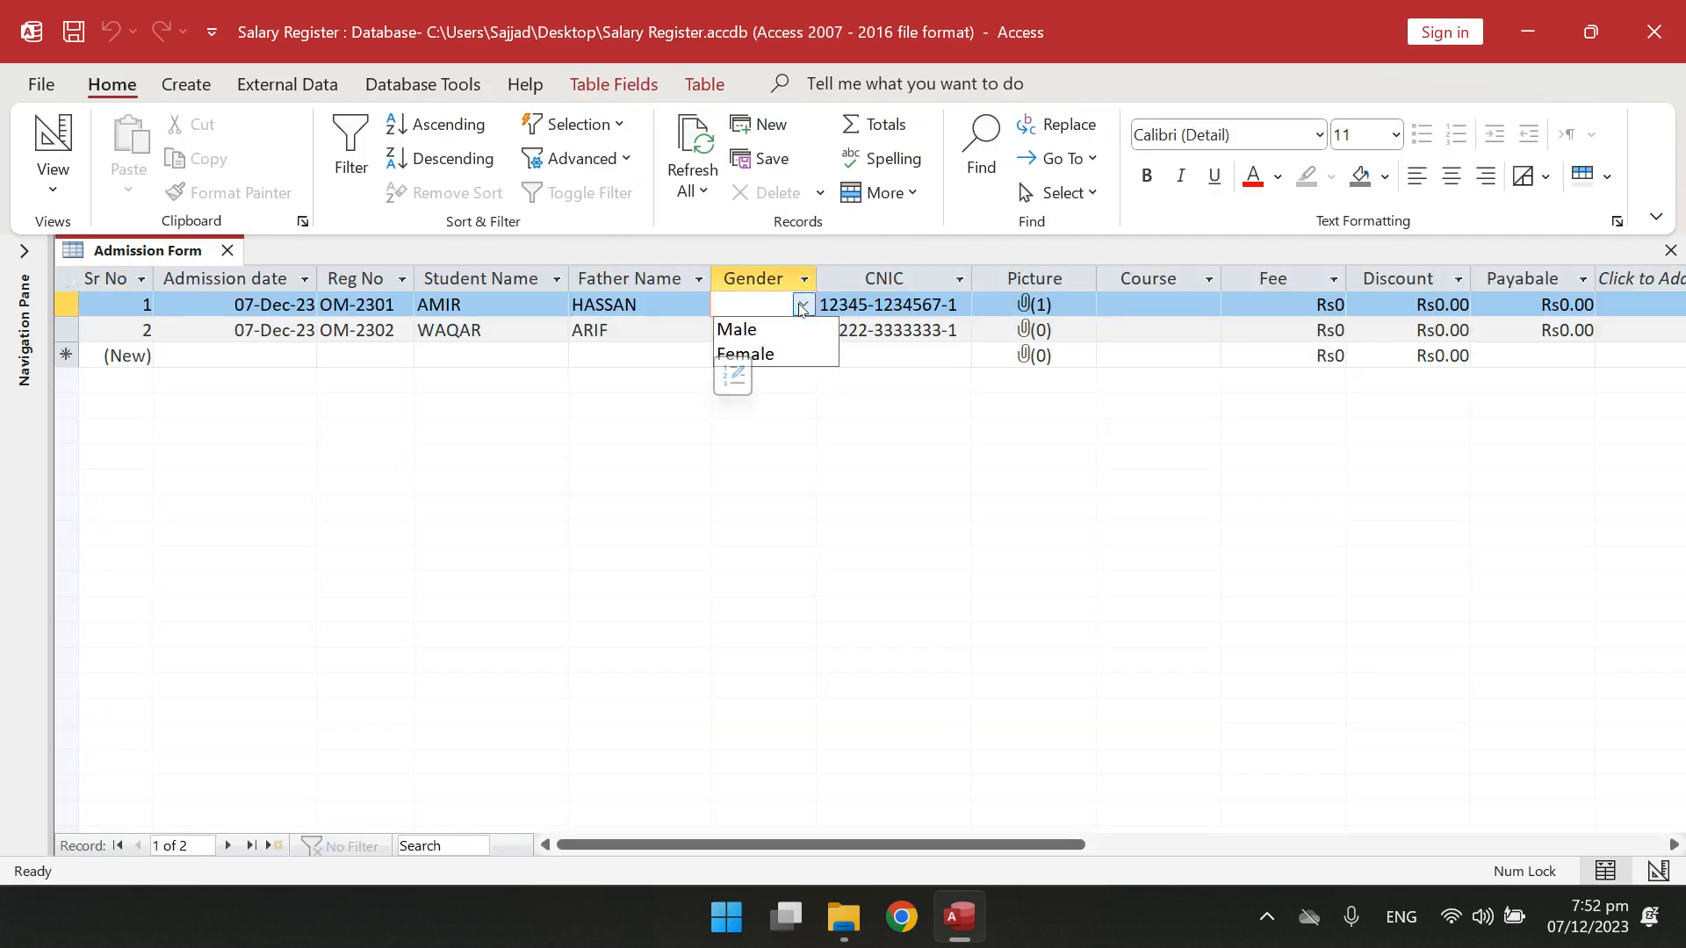
{"action": "left_click", "coordinate": [766, 331]}
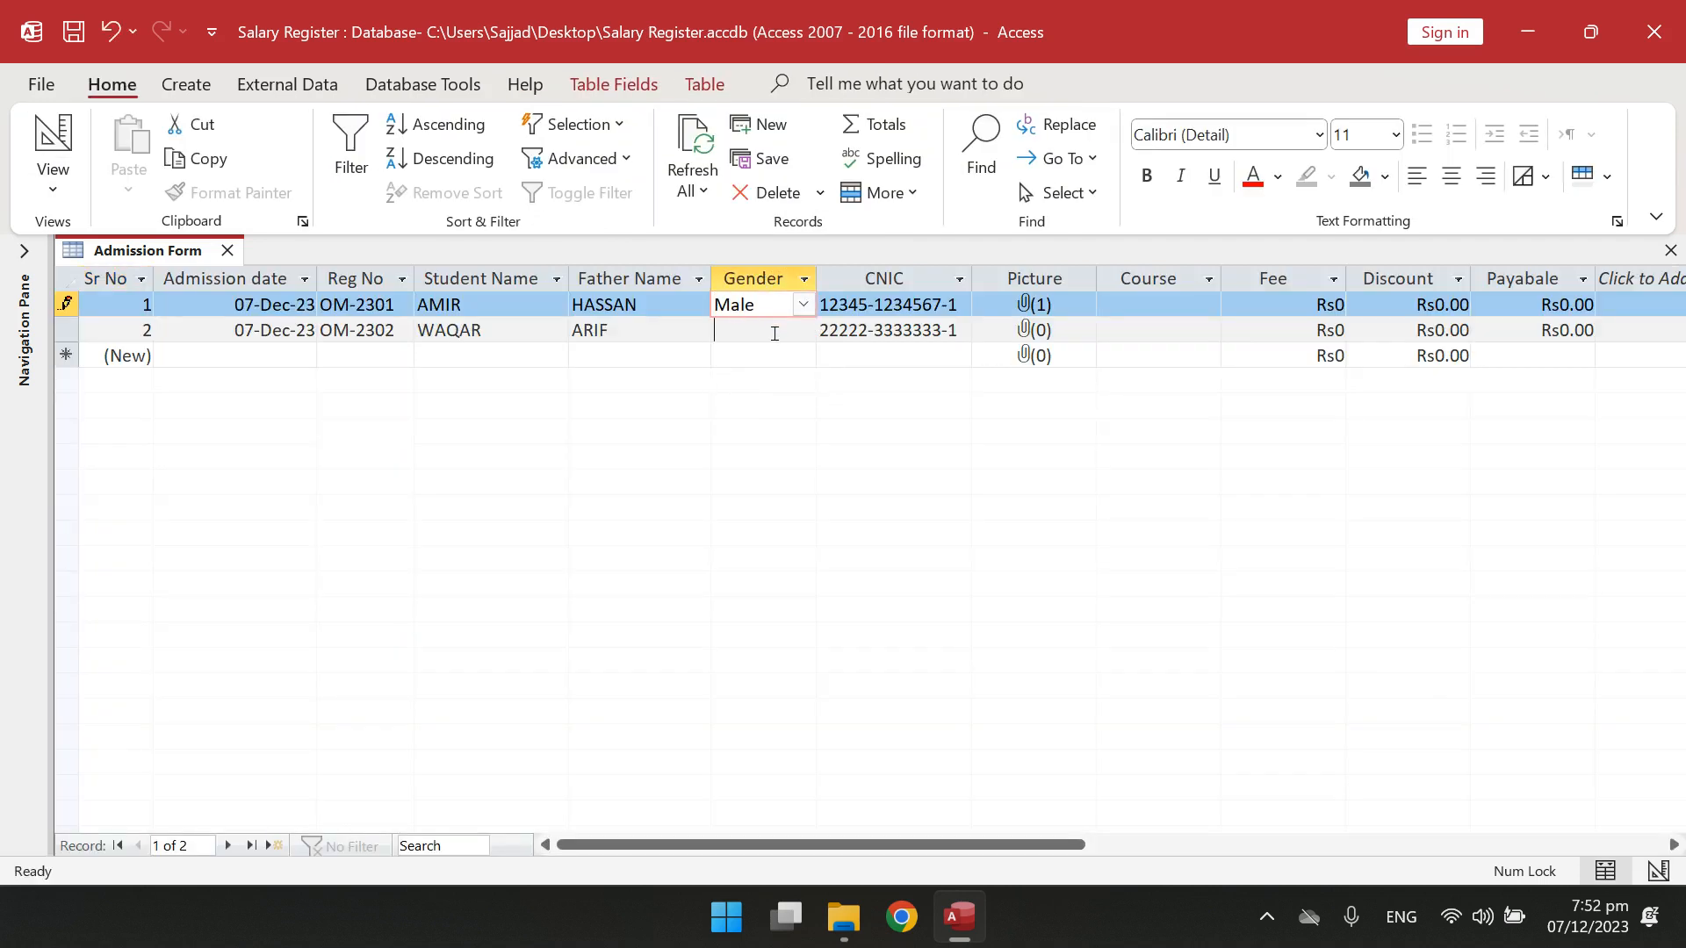
{"action": "left_click", "coordinate": [769, 328]}
{"action": "left_click", "coordinate": [803, 330]}
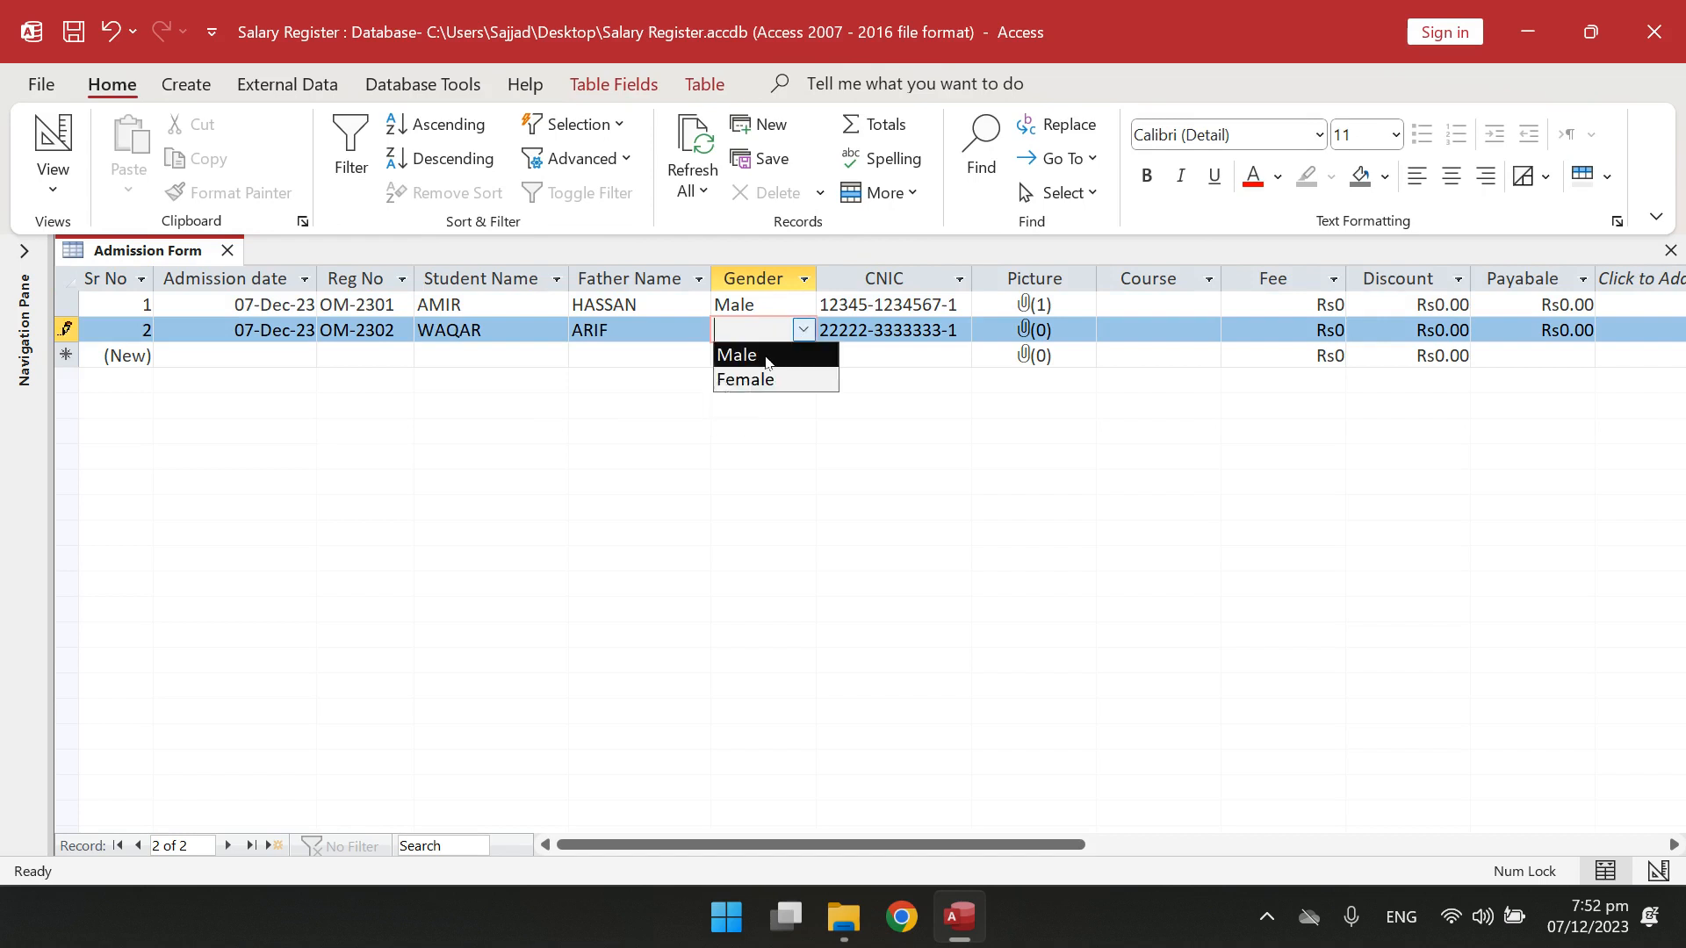
{"action": "left_click", "coordinate": [766, 355]}
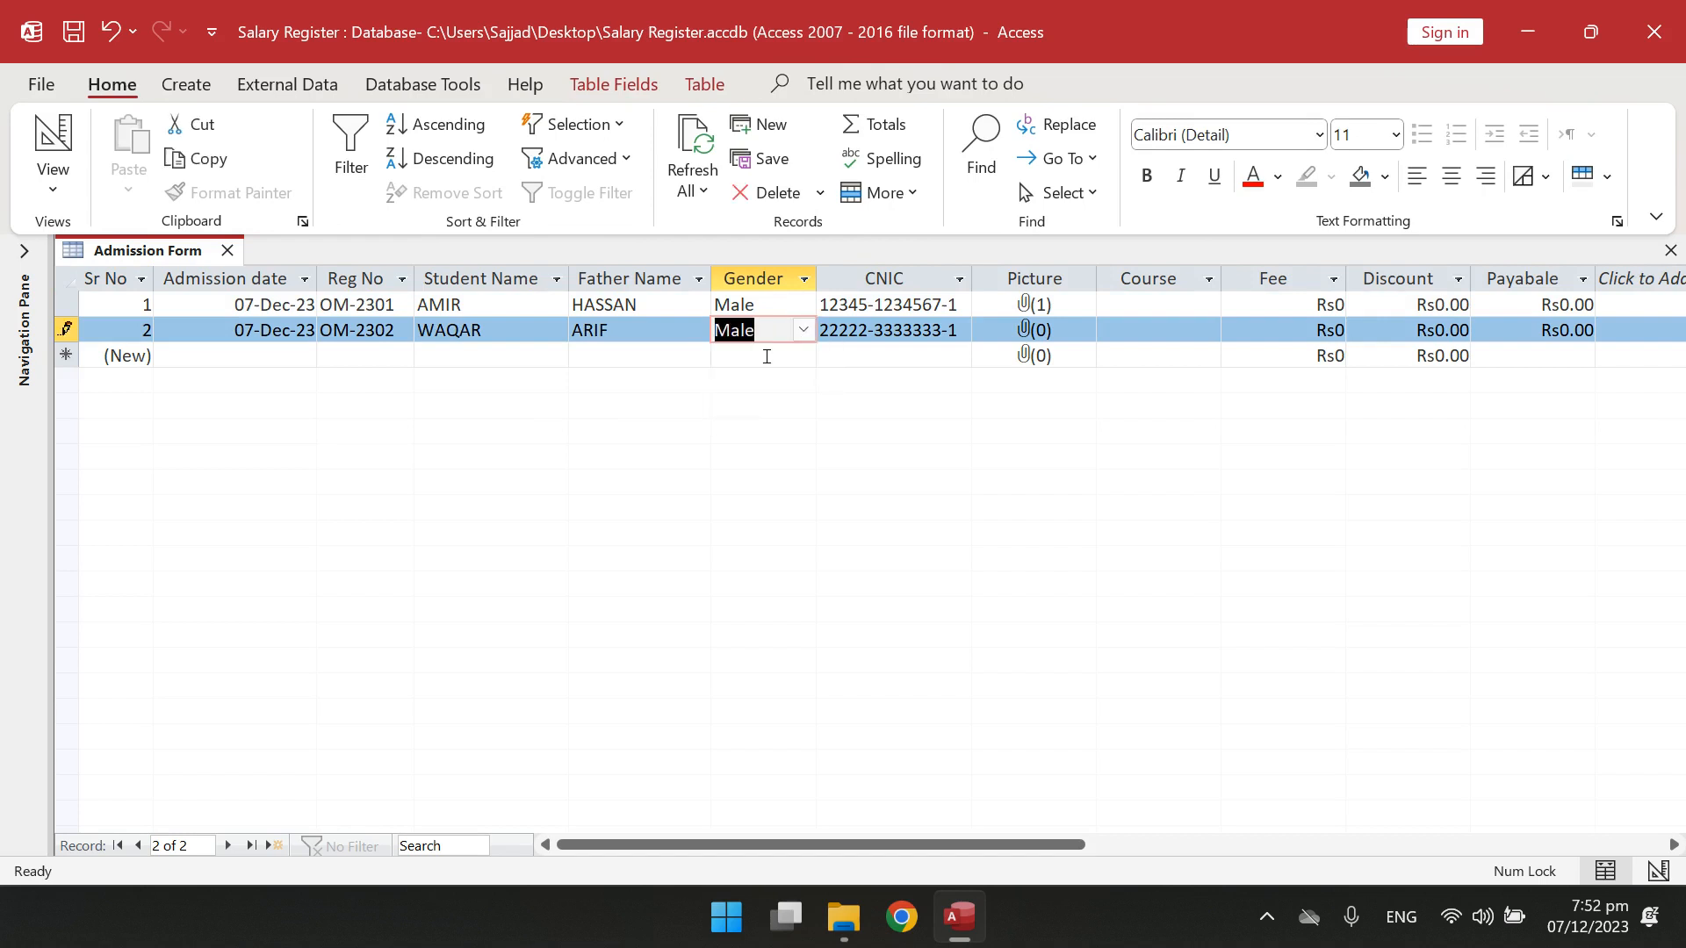
Open the Courses table to examine the available course names, and close it again.
{"action": "left_click", "coordinate": [1110, 306]}
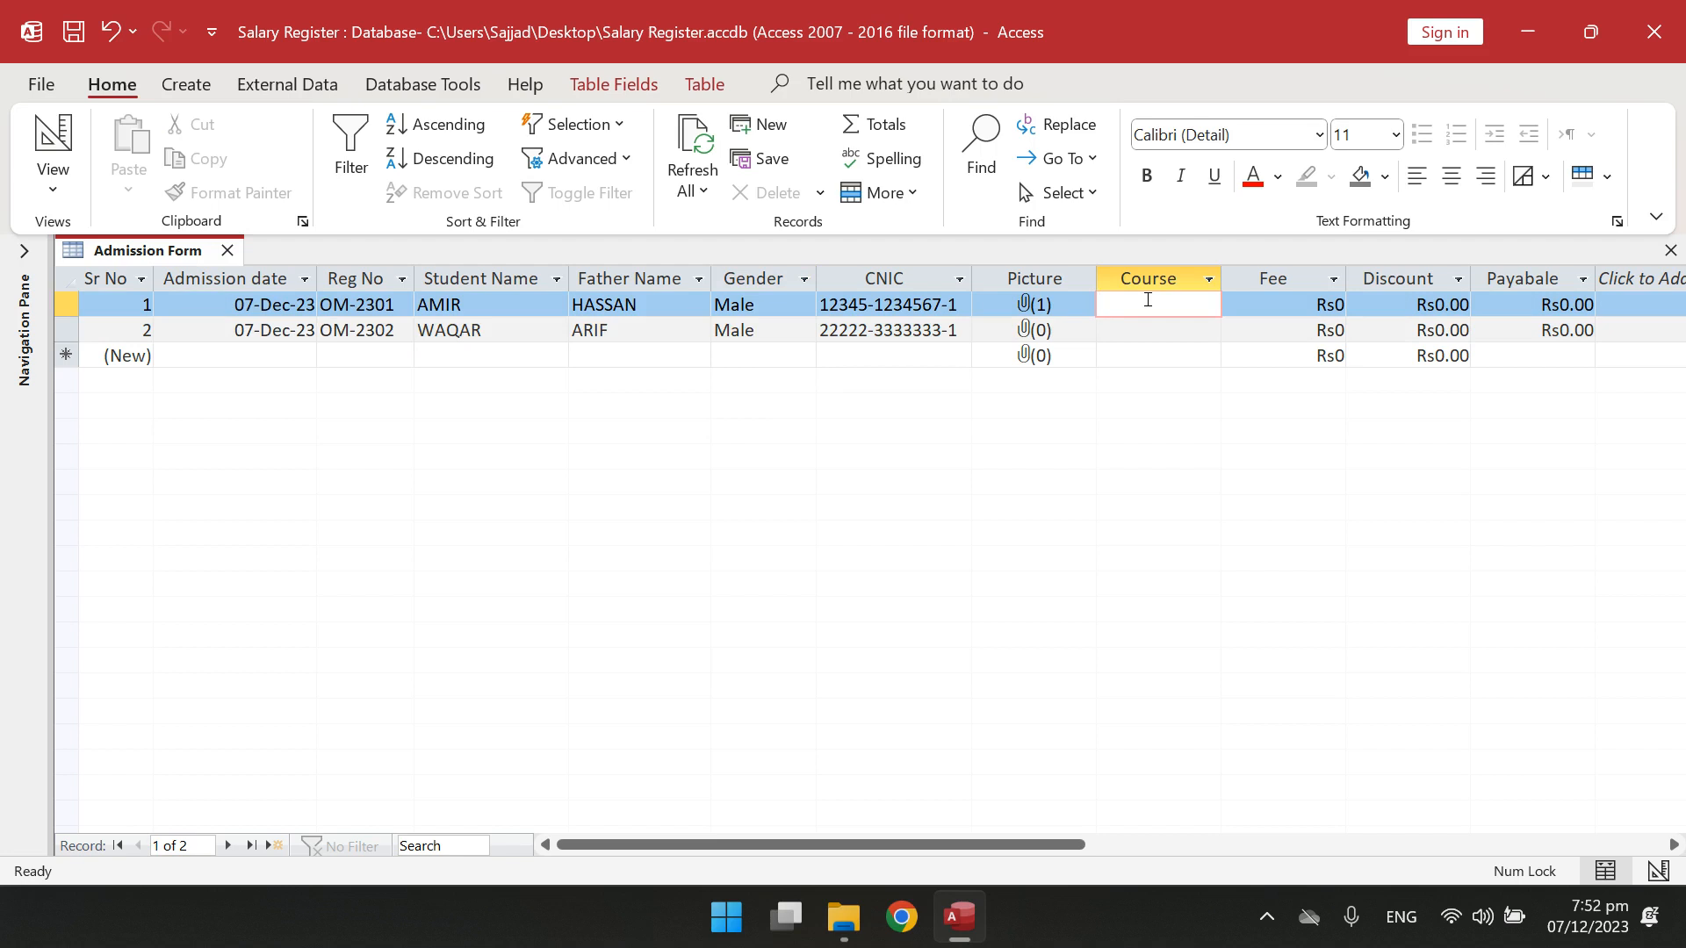
{"action": "left_click", "coordinate": [14, 251]}
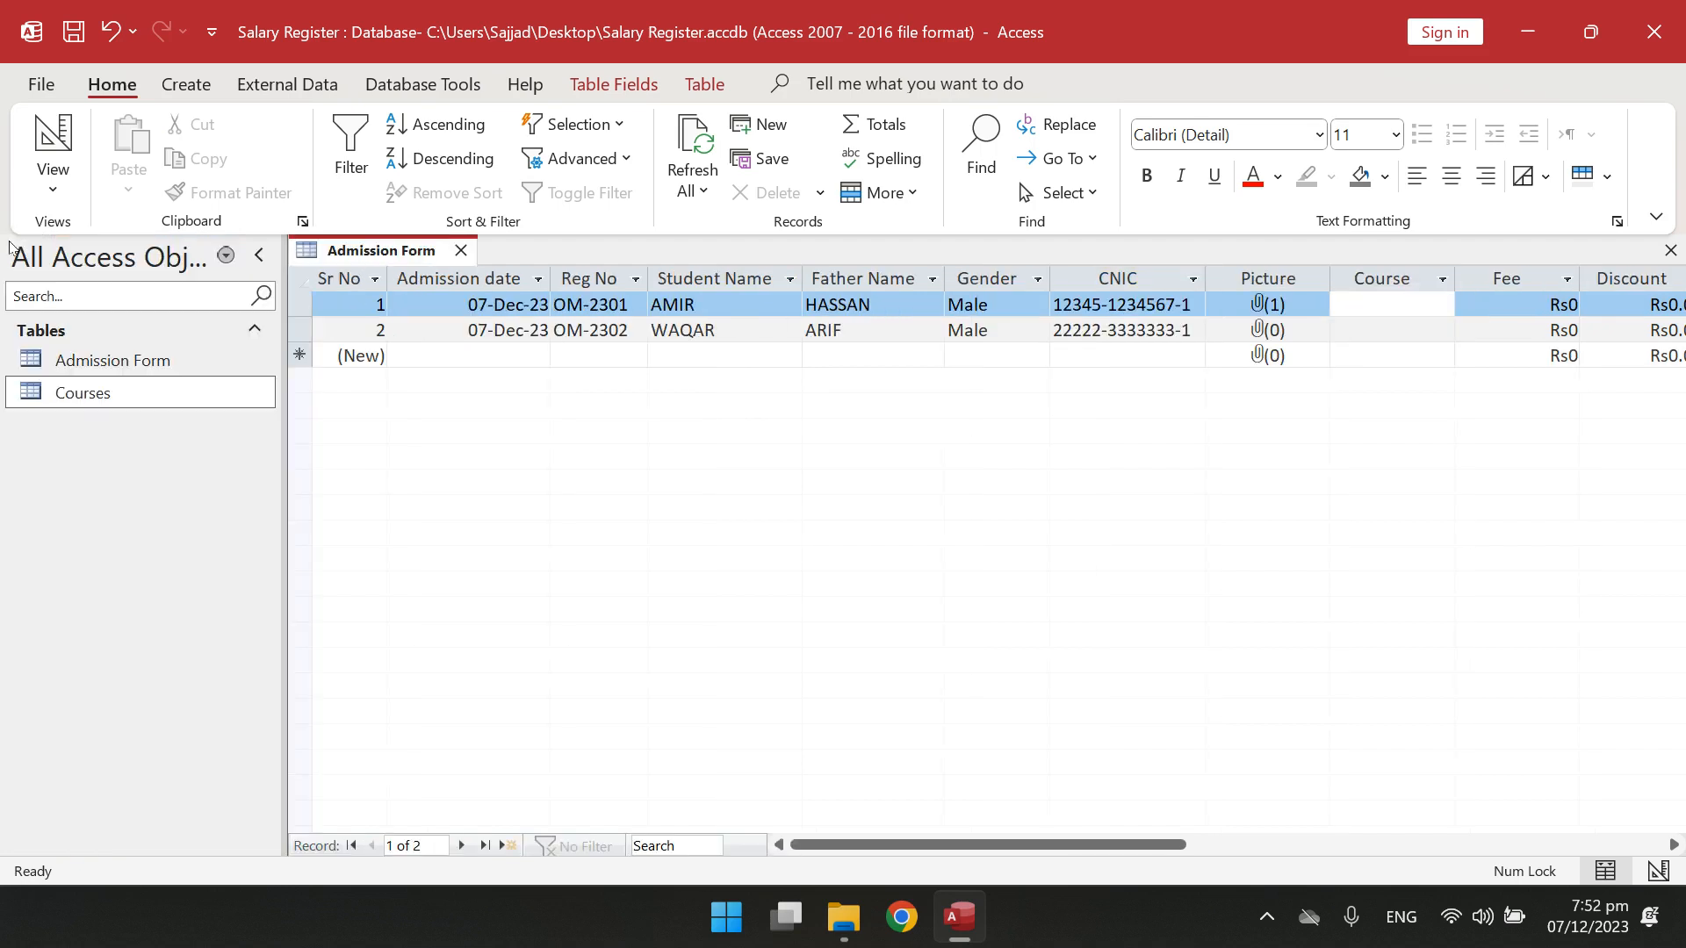
{"action": "double_click", "coordinate": [77, 392]}
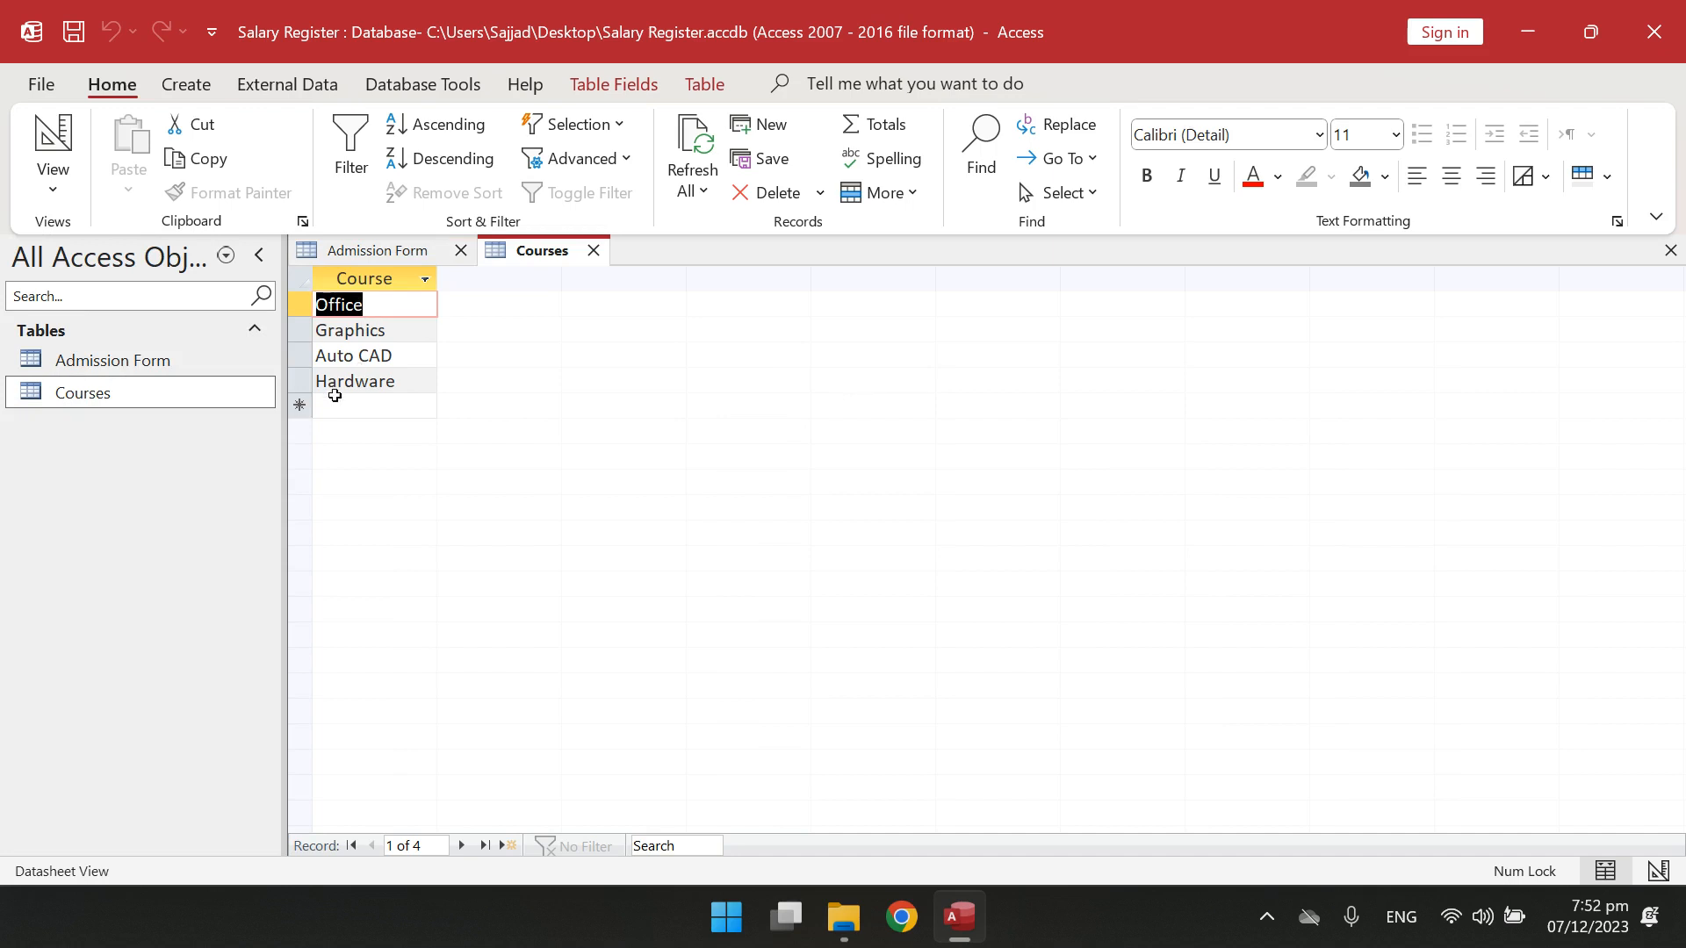
{"action": "left_click", "coordinate": [594, 252]}
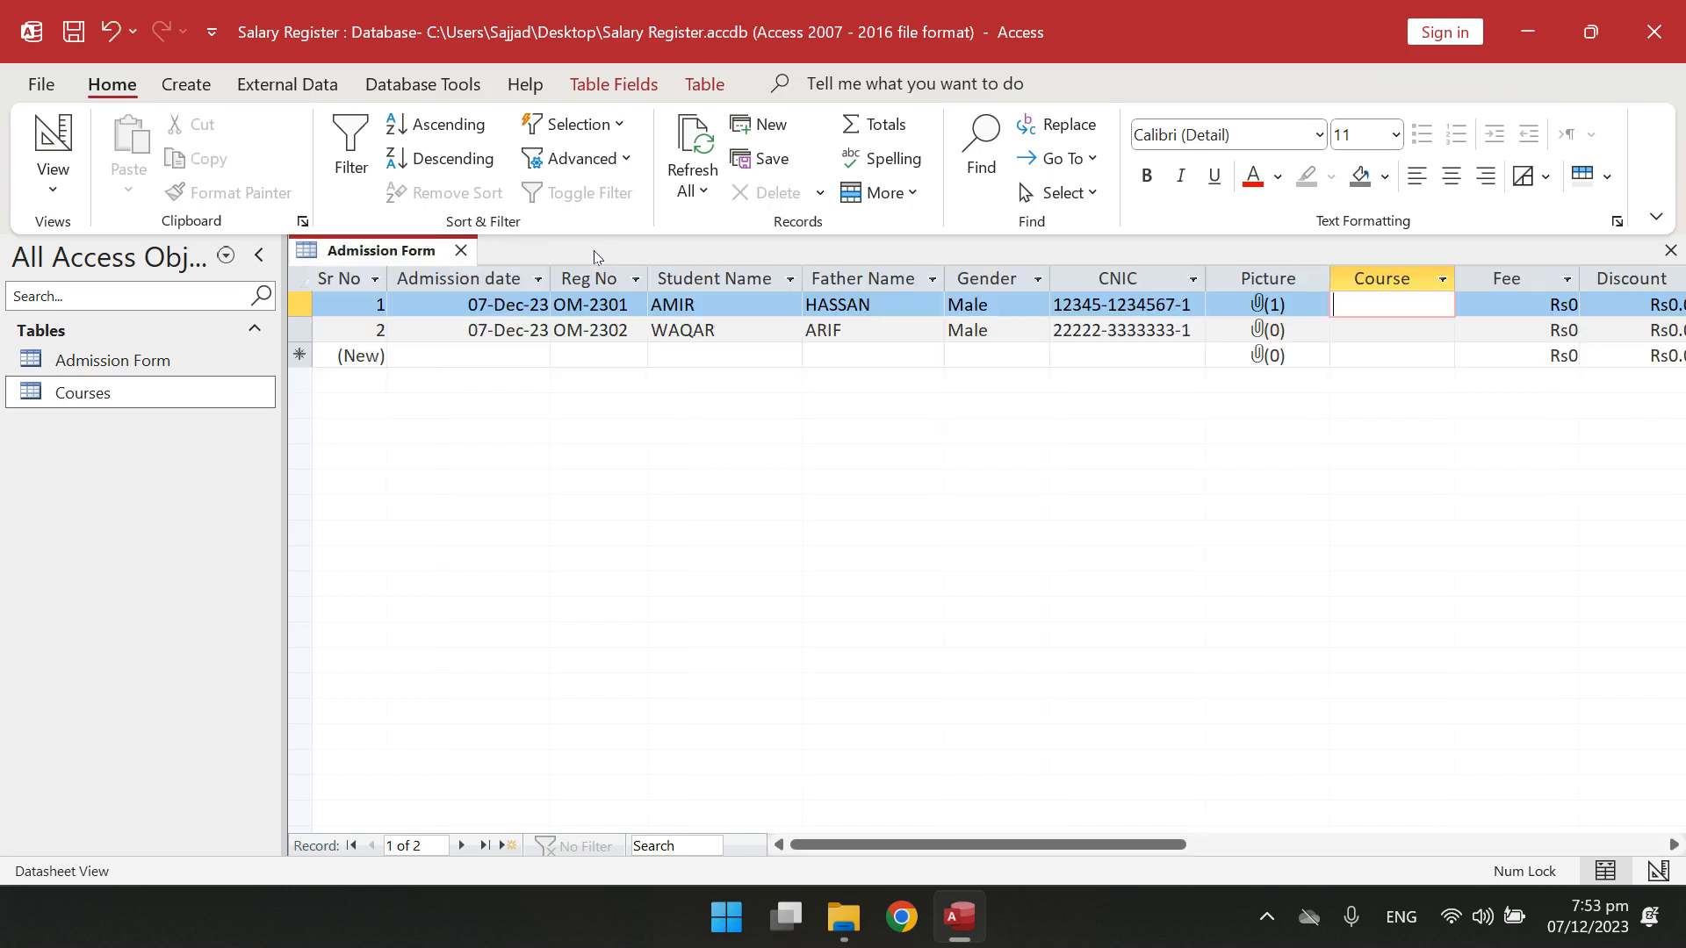
In Design view, start the Lookup Wizard for the Course field's data type and take the values from the Courses table.
{"action": "left_click", "coordinate": [63, 134]}
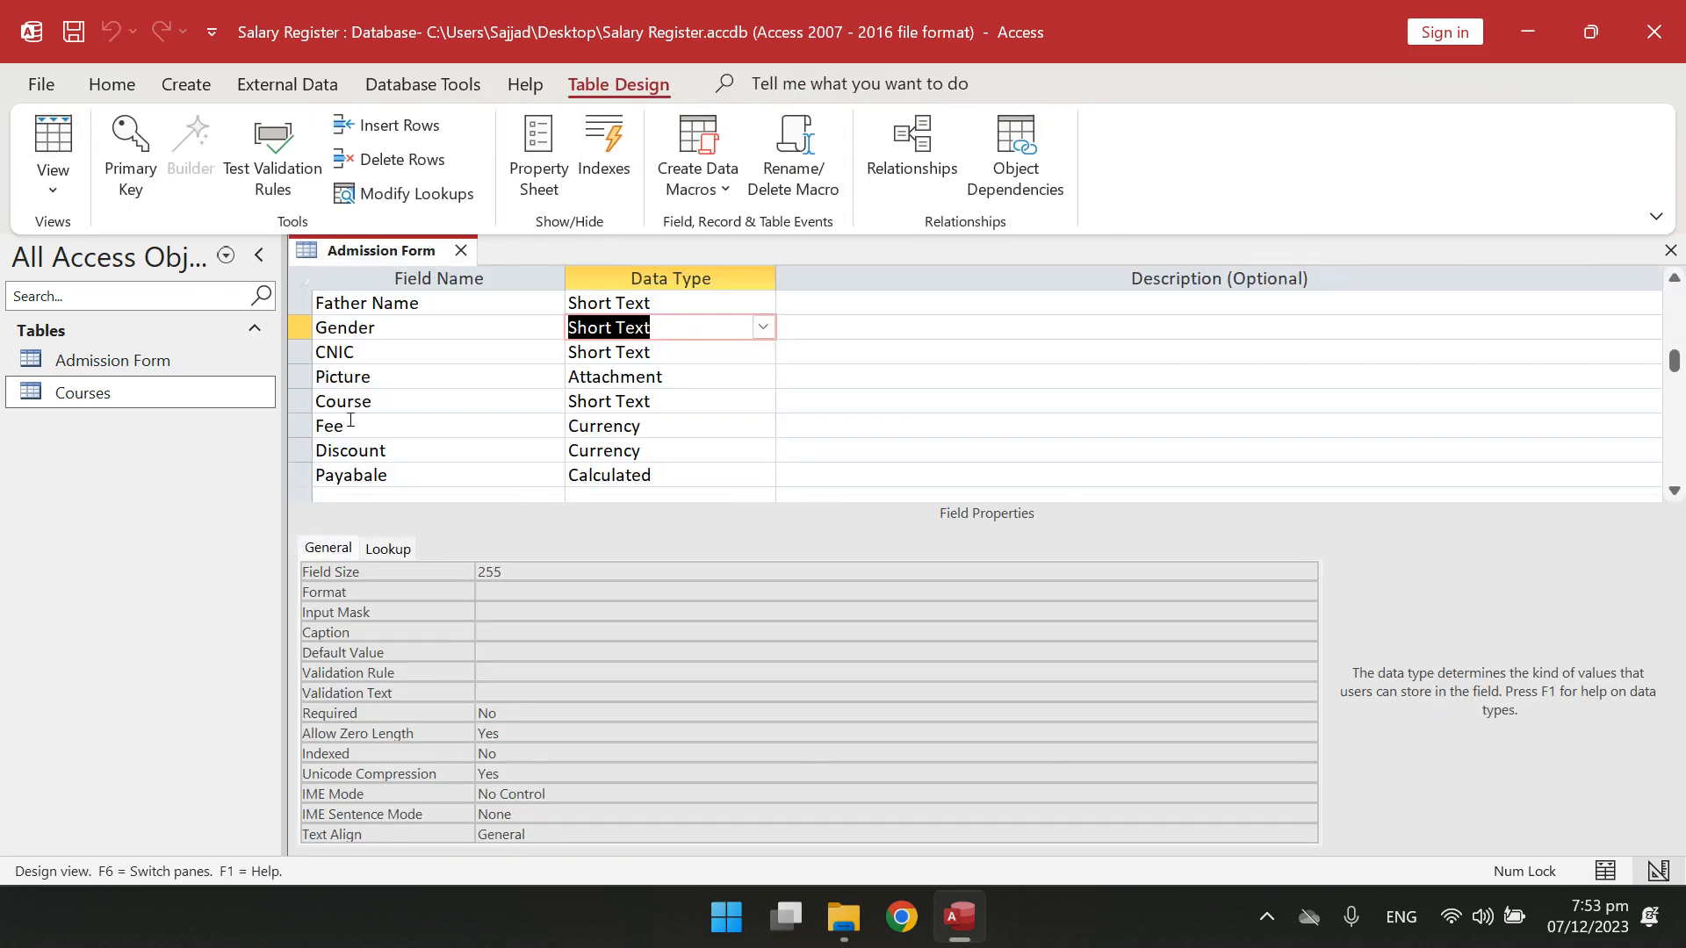
{"action": "left_click", "coordinate": [371, 403]}
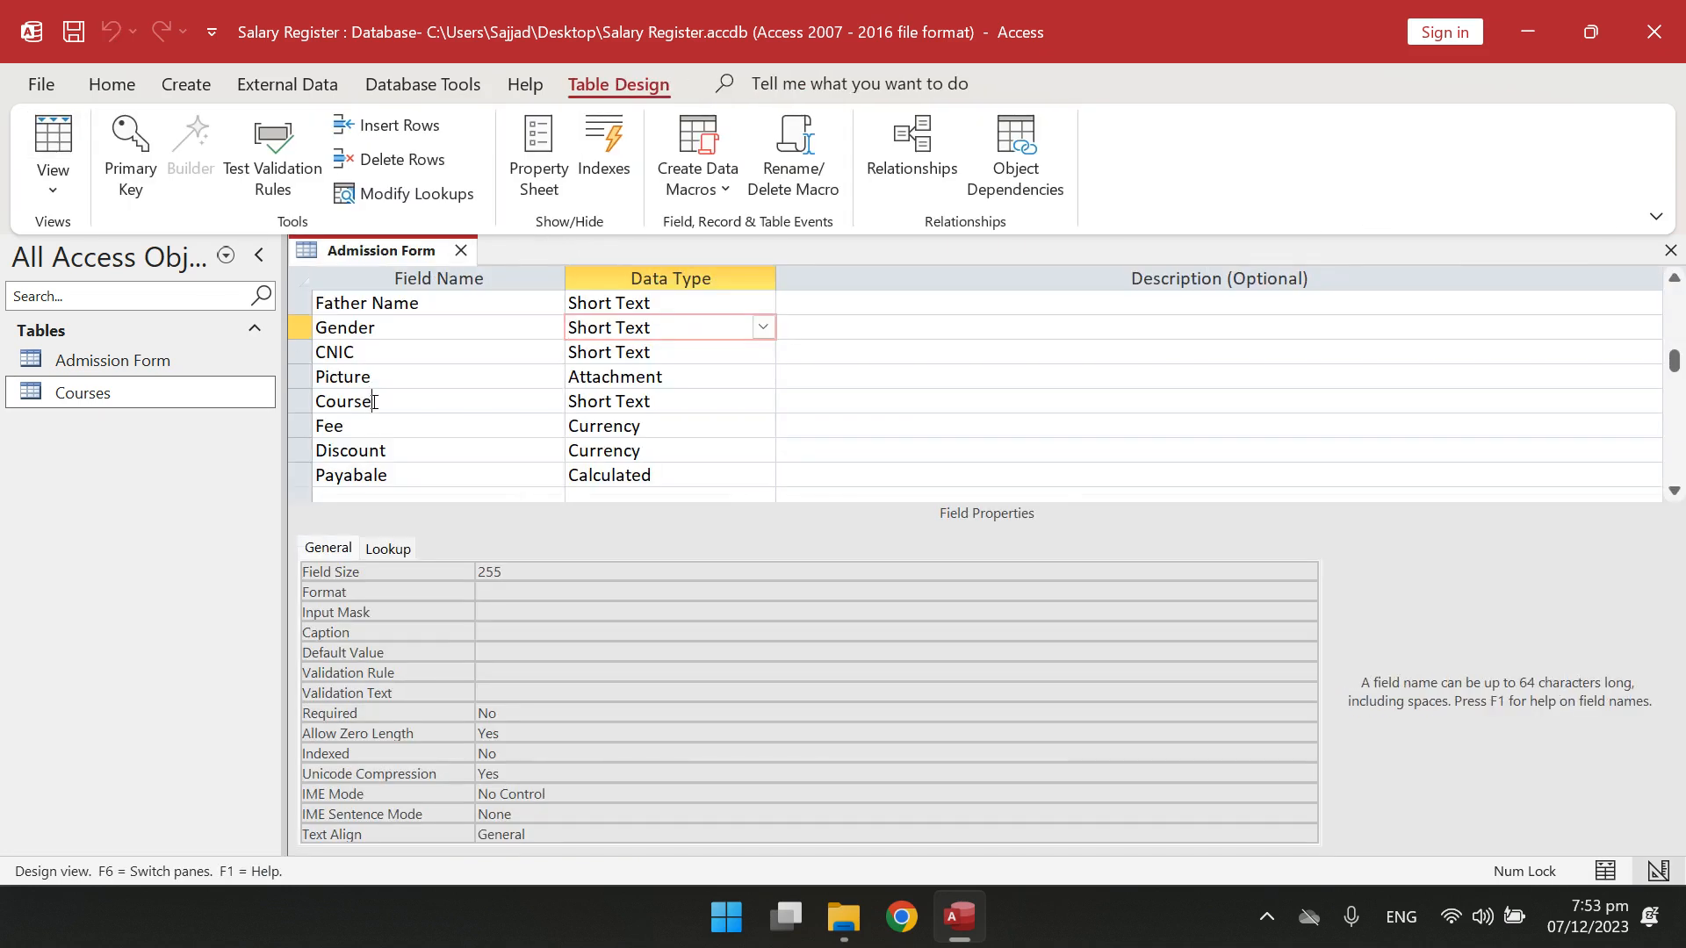
{"action": "left_click", "coordinate": [762, 400]}
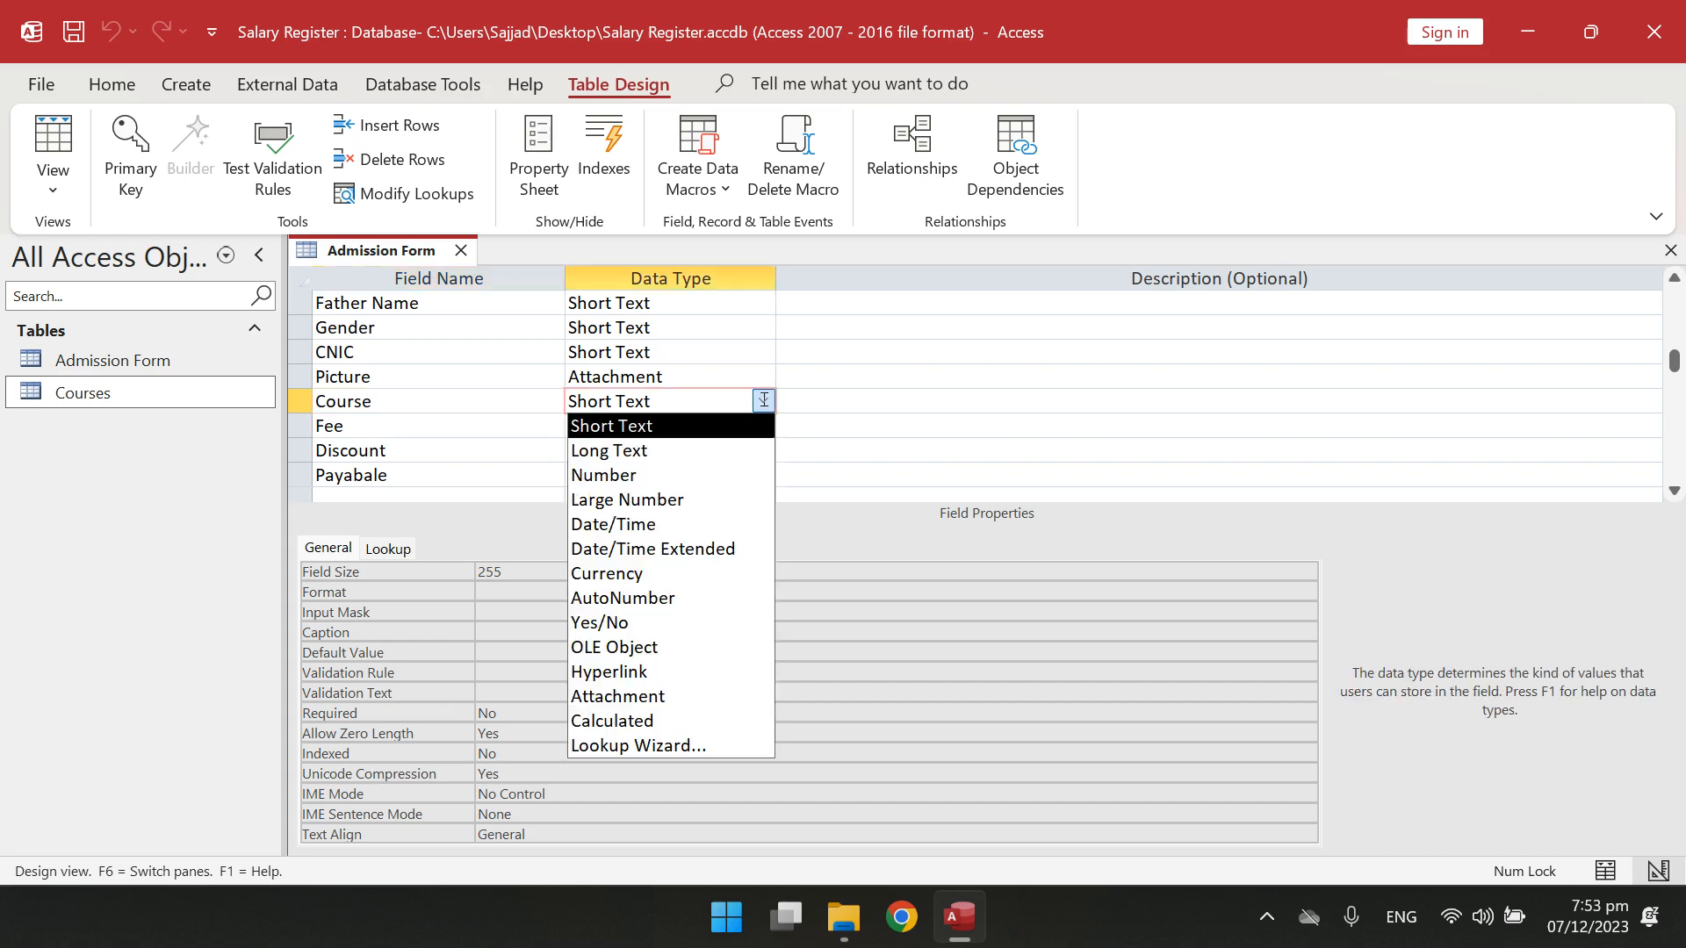
{"action": "left_click", "coordinate": [713, 742]}
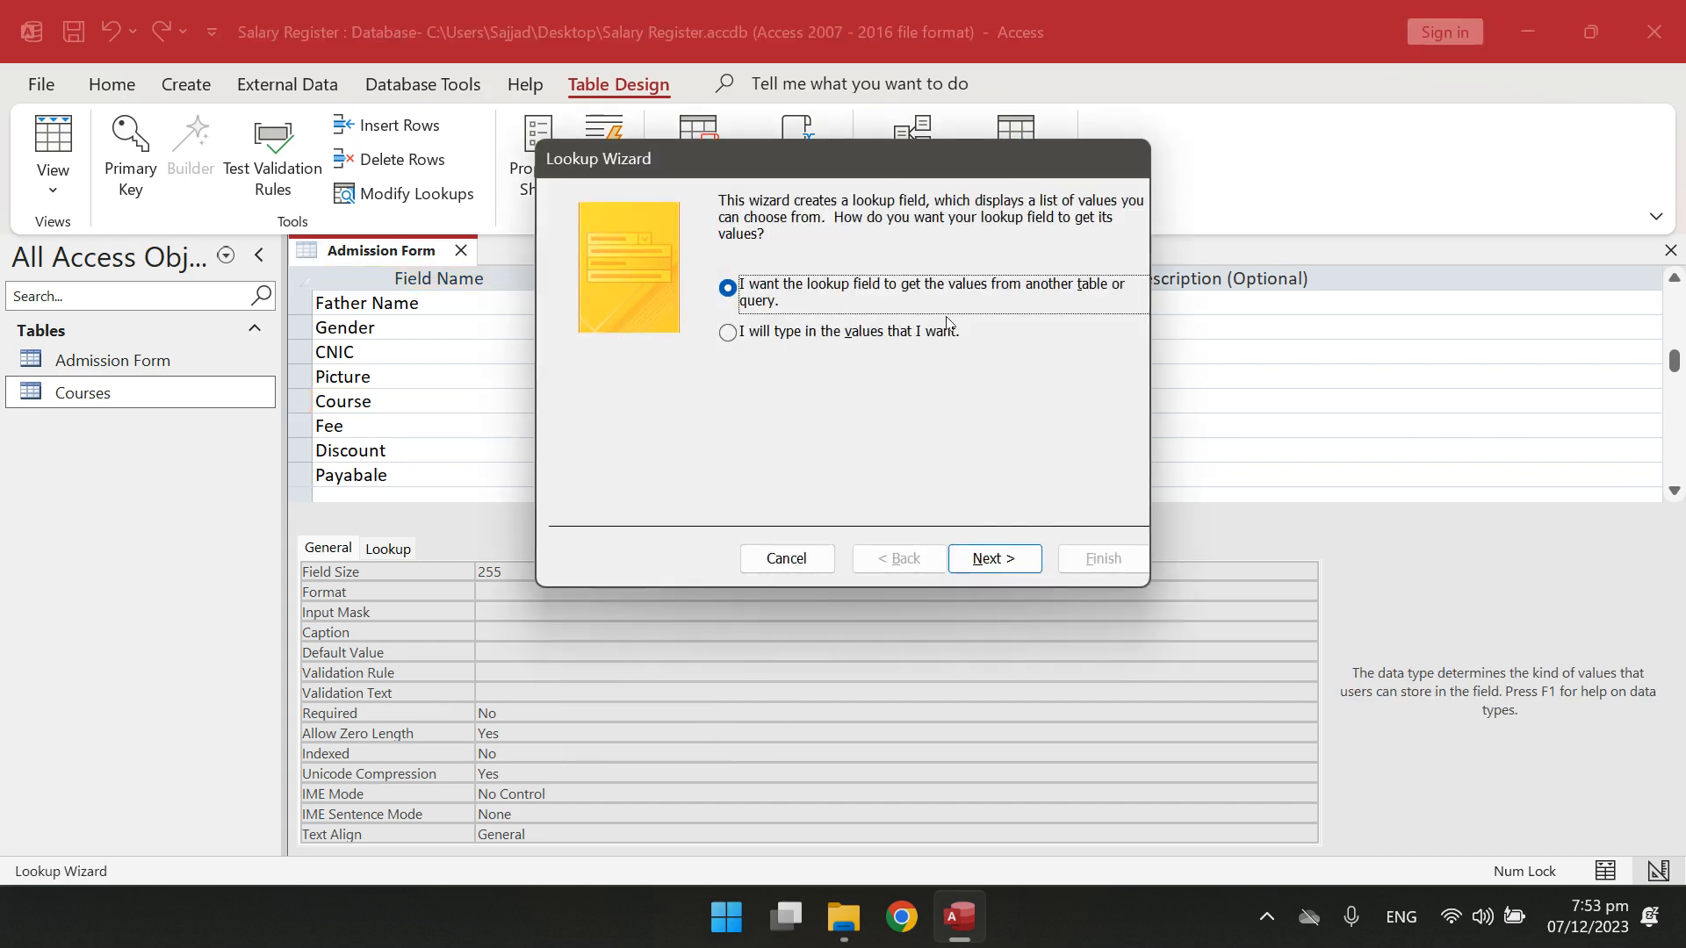
{"action": "left_click", "coordinate": [979, 560]}
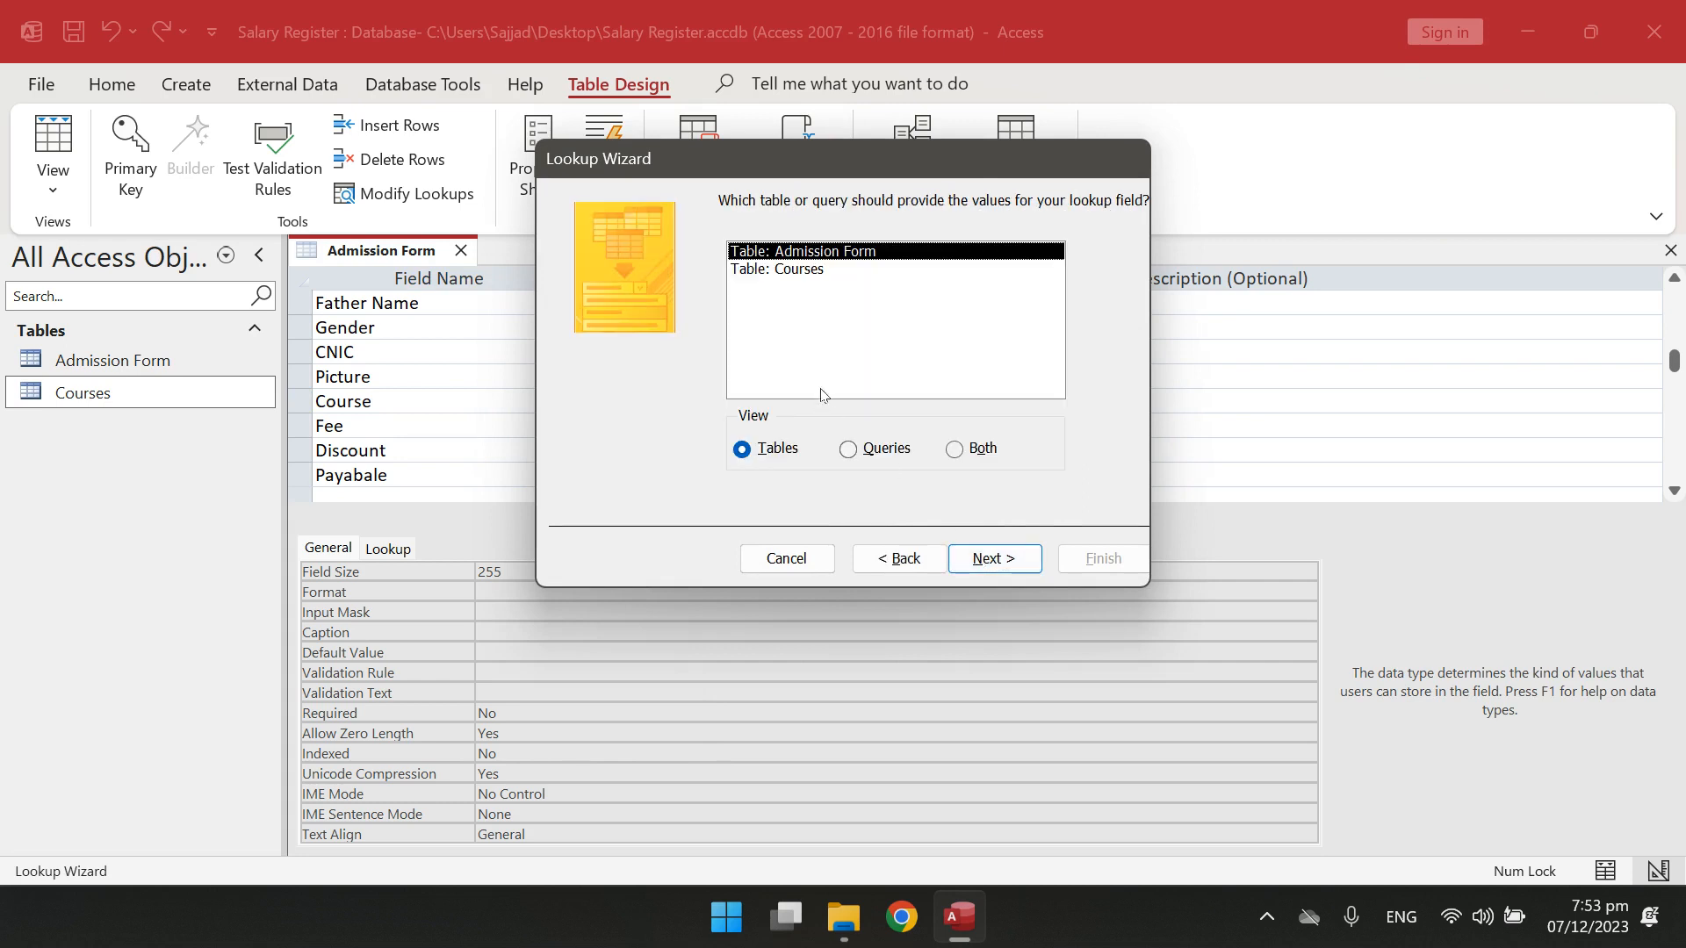
{"action": "left_click", "coordinate": [794, 271]}
{"action": "left_click", "coordinate": [986, 556]}
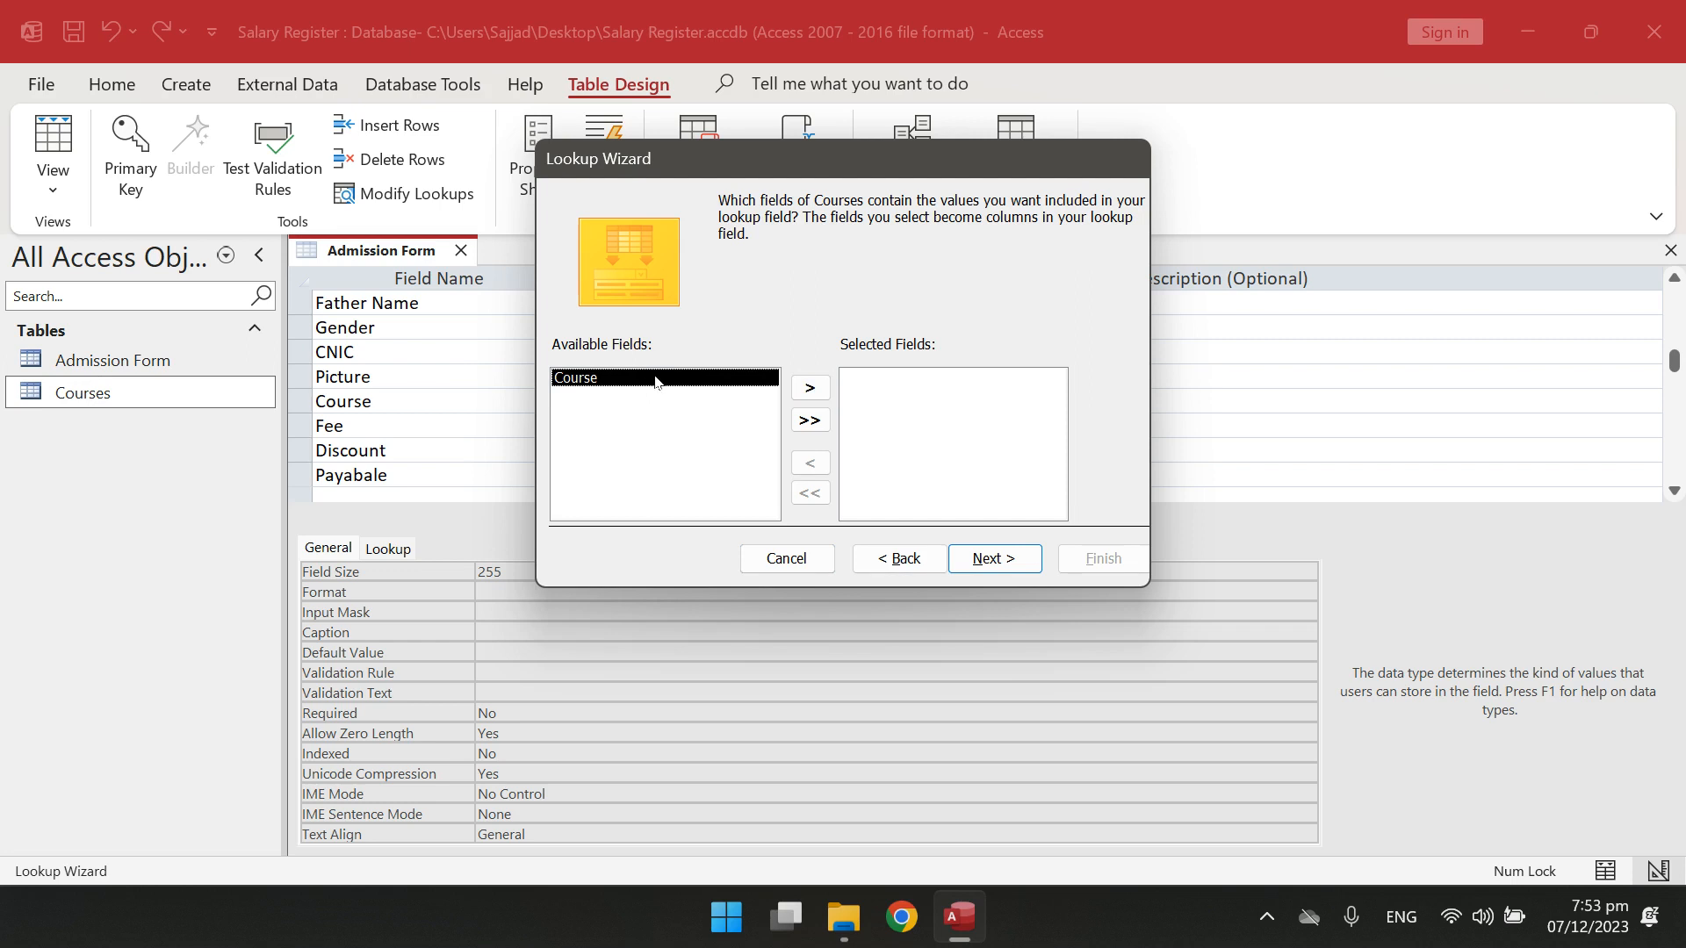
Include the Course field in the lookup, keep the default sort, width and label, and finish the wizard, saving the table.
{"action": "left_click", "coordinate": [810, 389]}
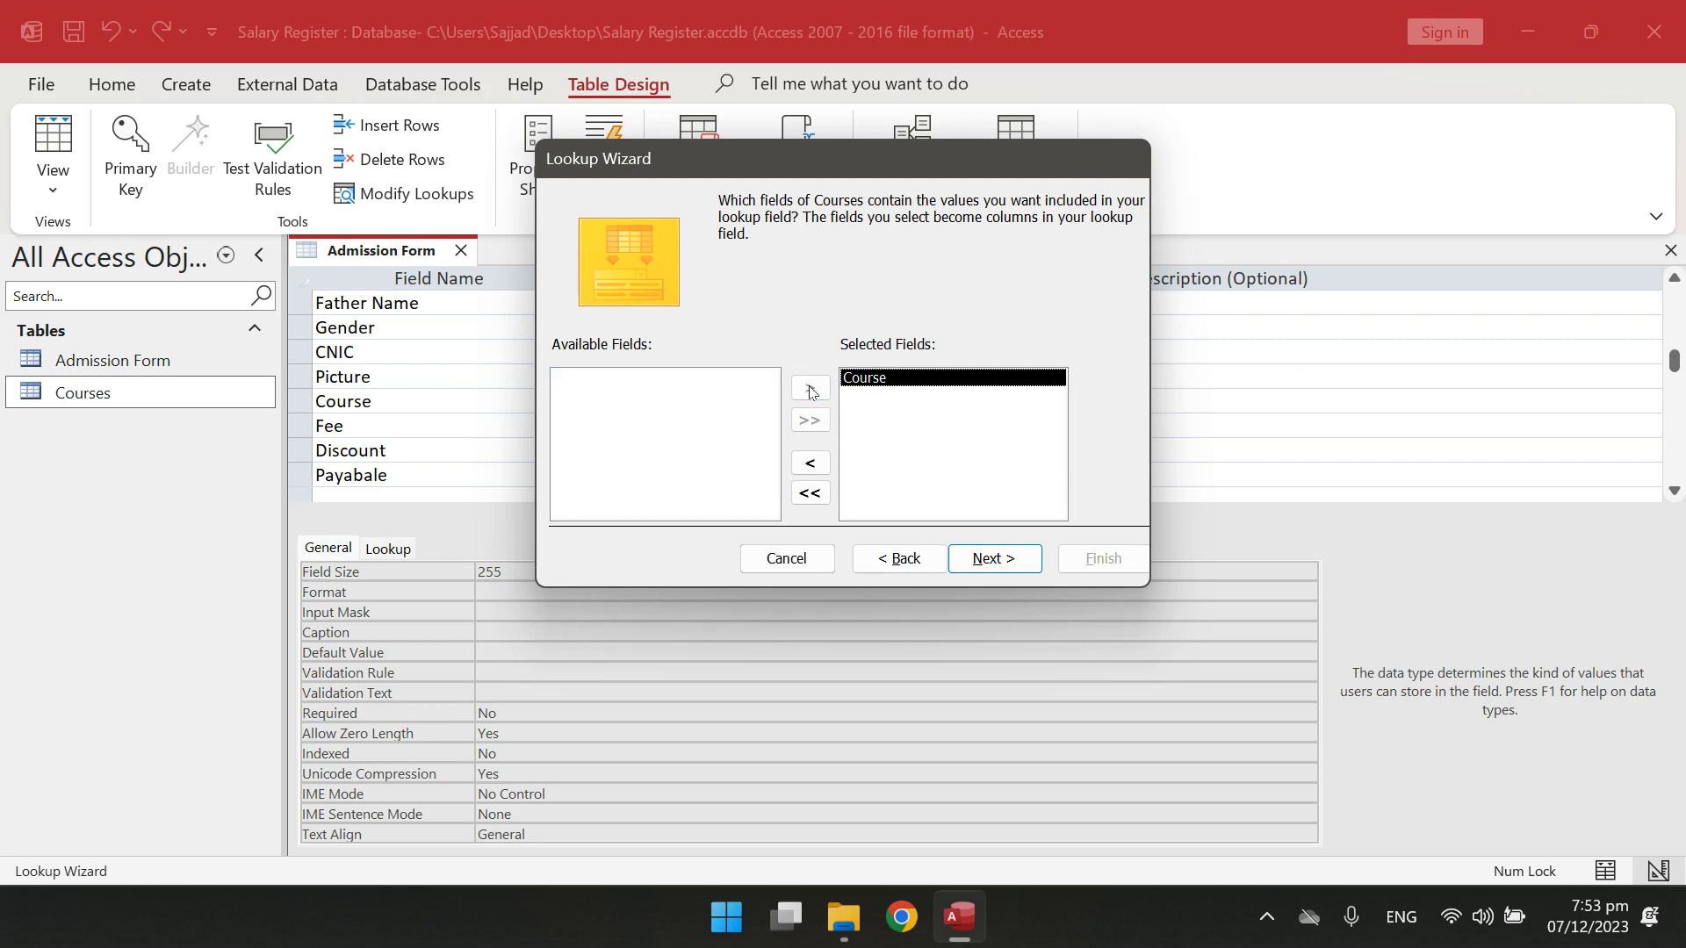
{"action": "left_click", "coordinate": [983, 559]}
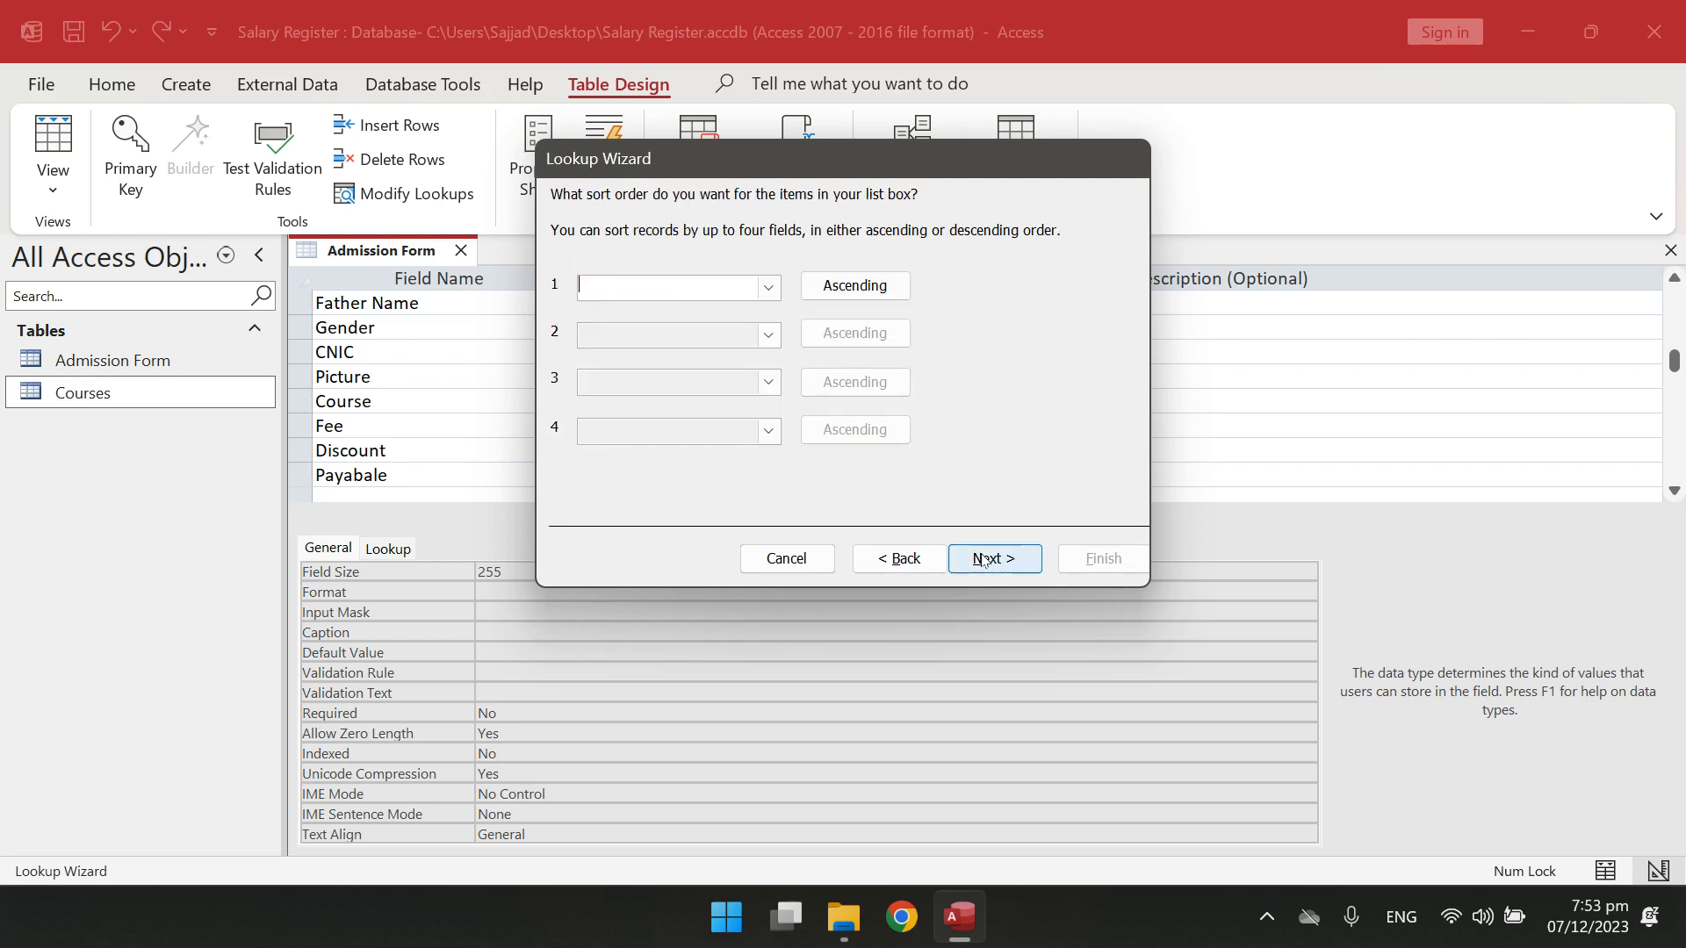
{"action": "left_click", "coordinate": [983, 560]}
{"action": "left_click", "coordinate": [984, 559]}
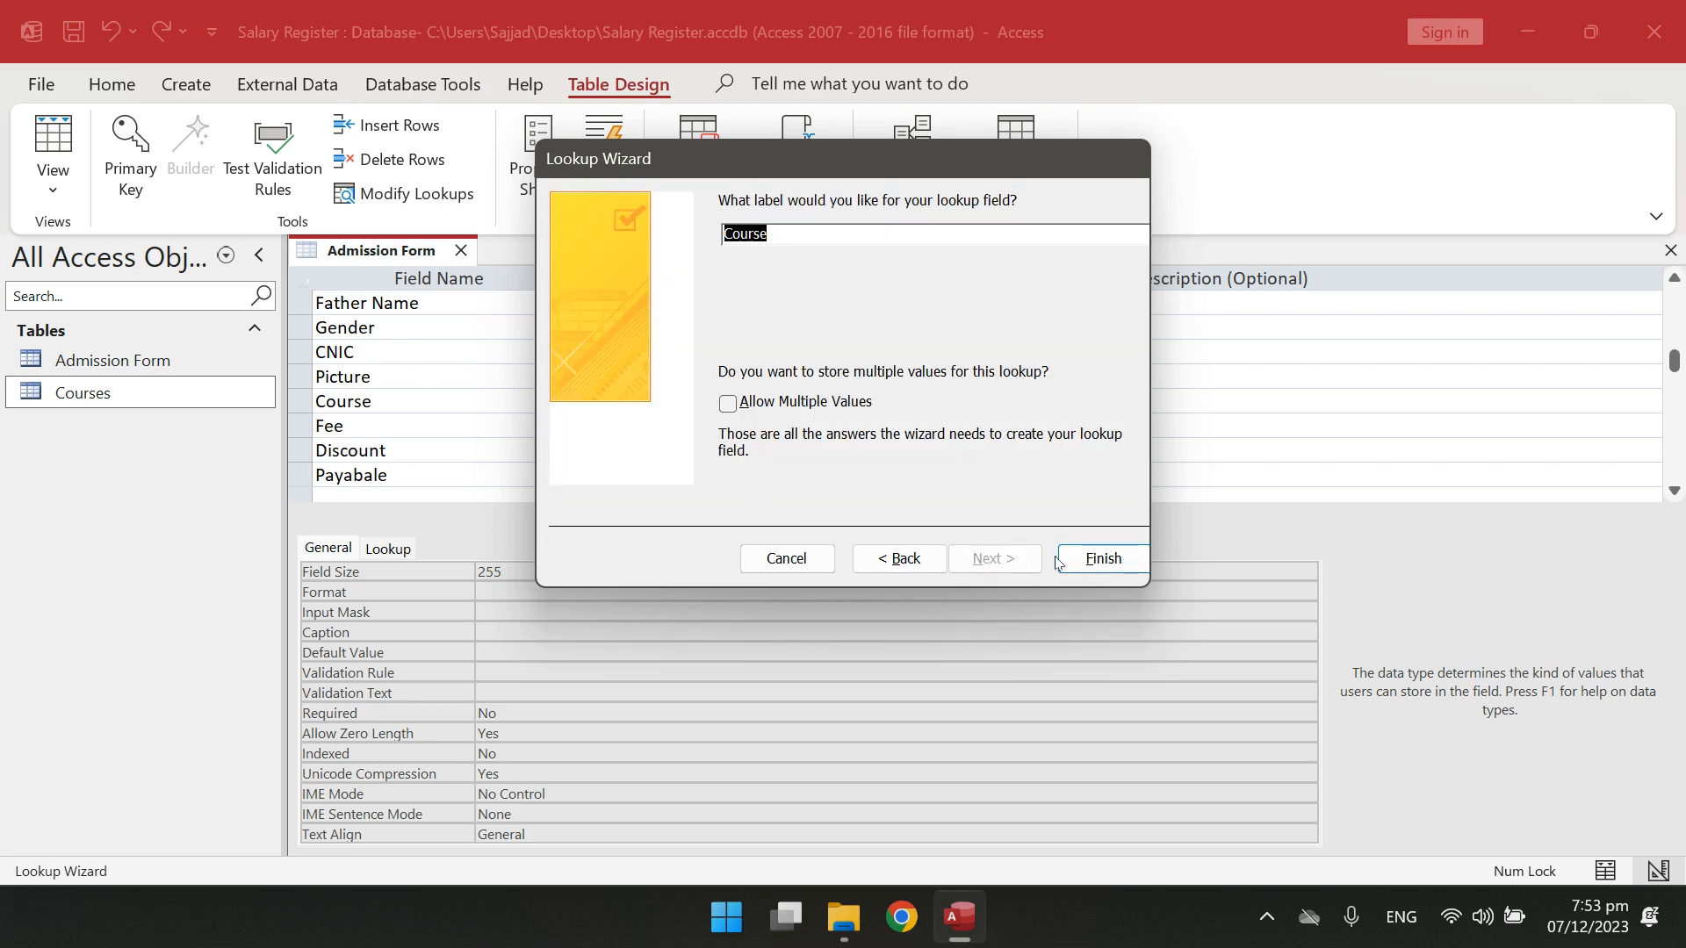
{"action": "left_click", "coordinate": [1093, 556]}
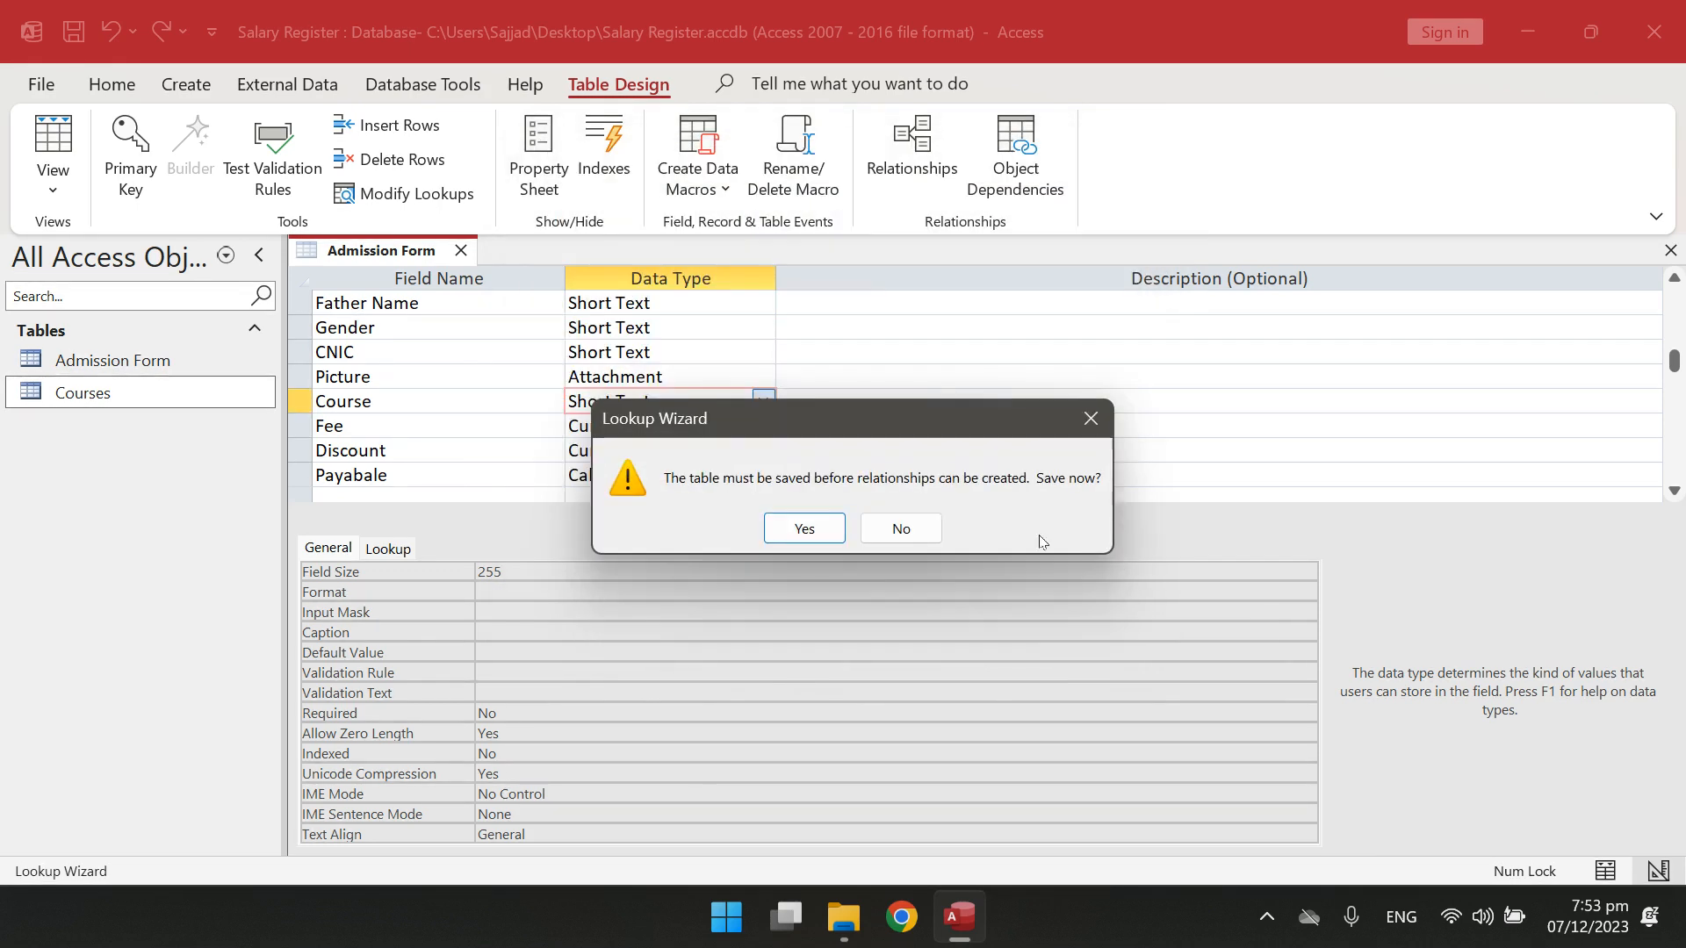
{"action": "left_click", "coordinate": [804, 528]}
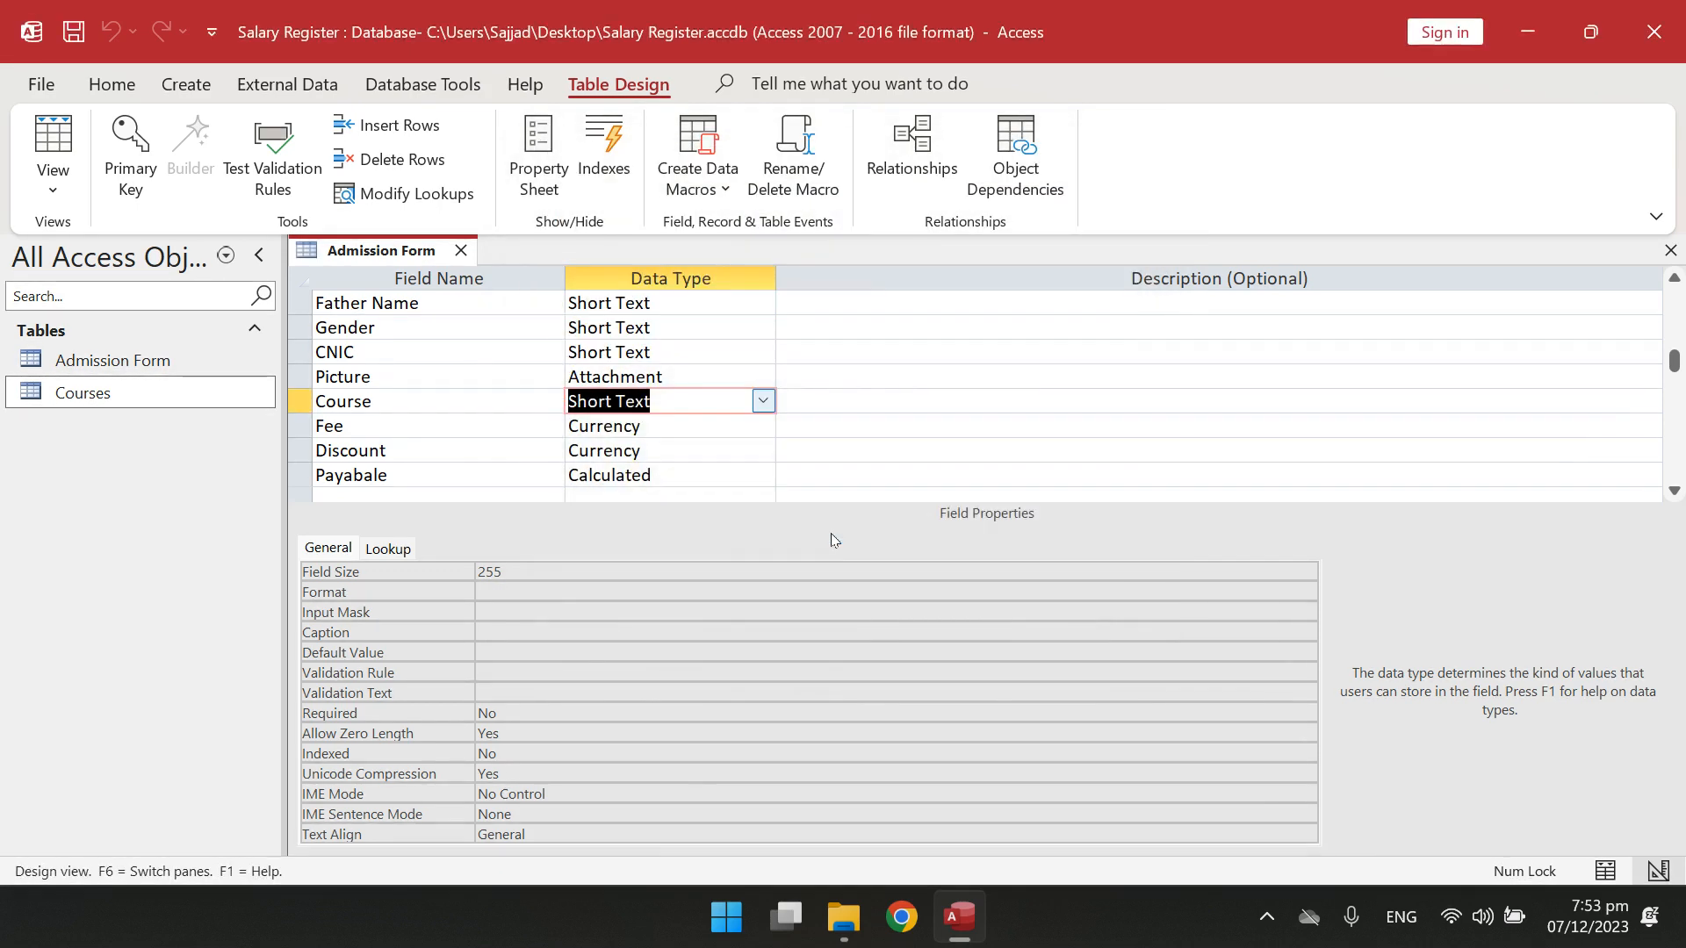
In Datasheet view, choose Office as the first student record's course and open the Course list for the second record.
{"action": "key", "text": "ctrl+period"}
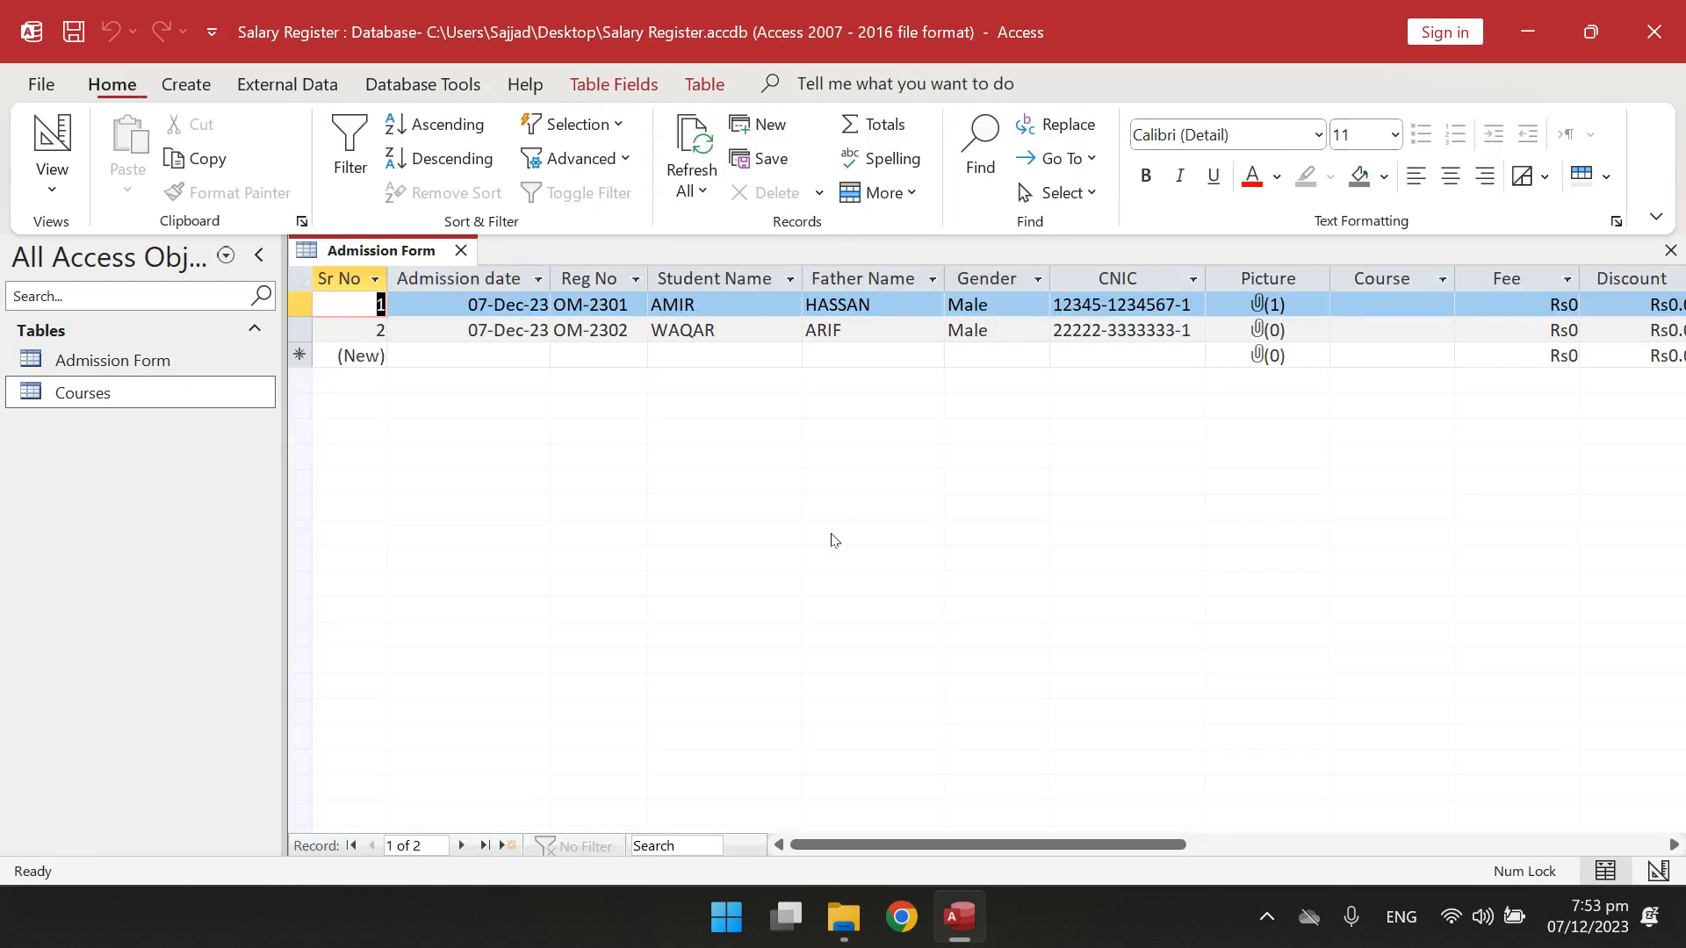
{"action": "left_click", "coordinate": [1442, 305]}
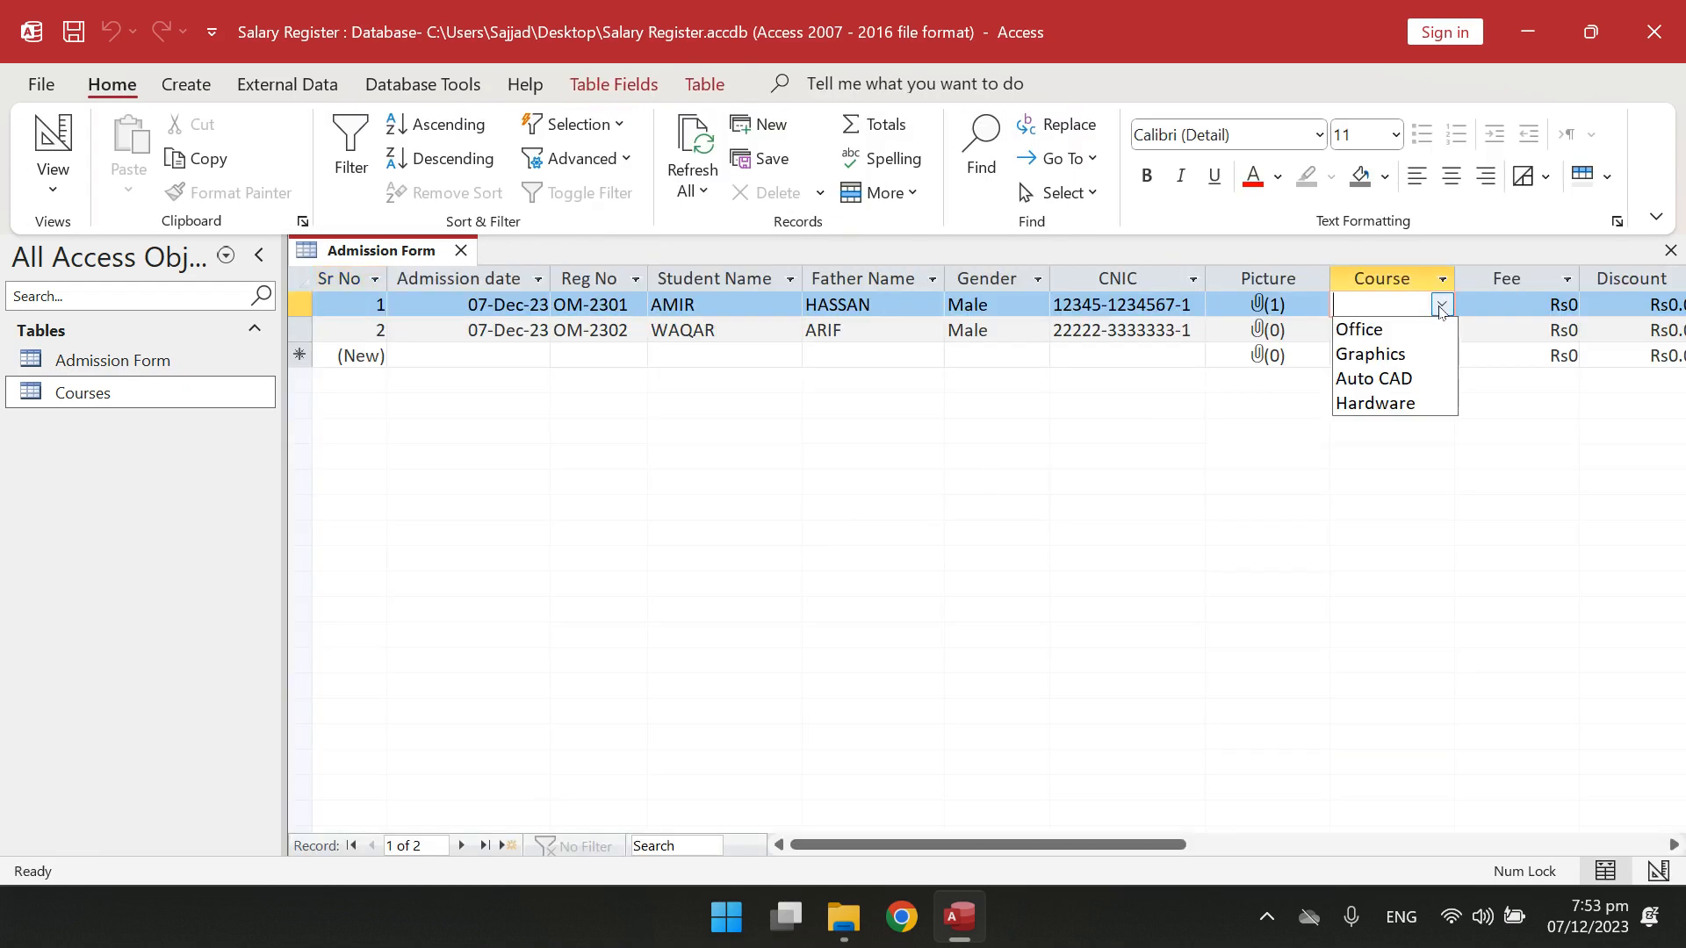
{"action": "left_click", "coordinate": [1359, 330]}
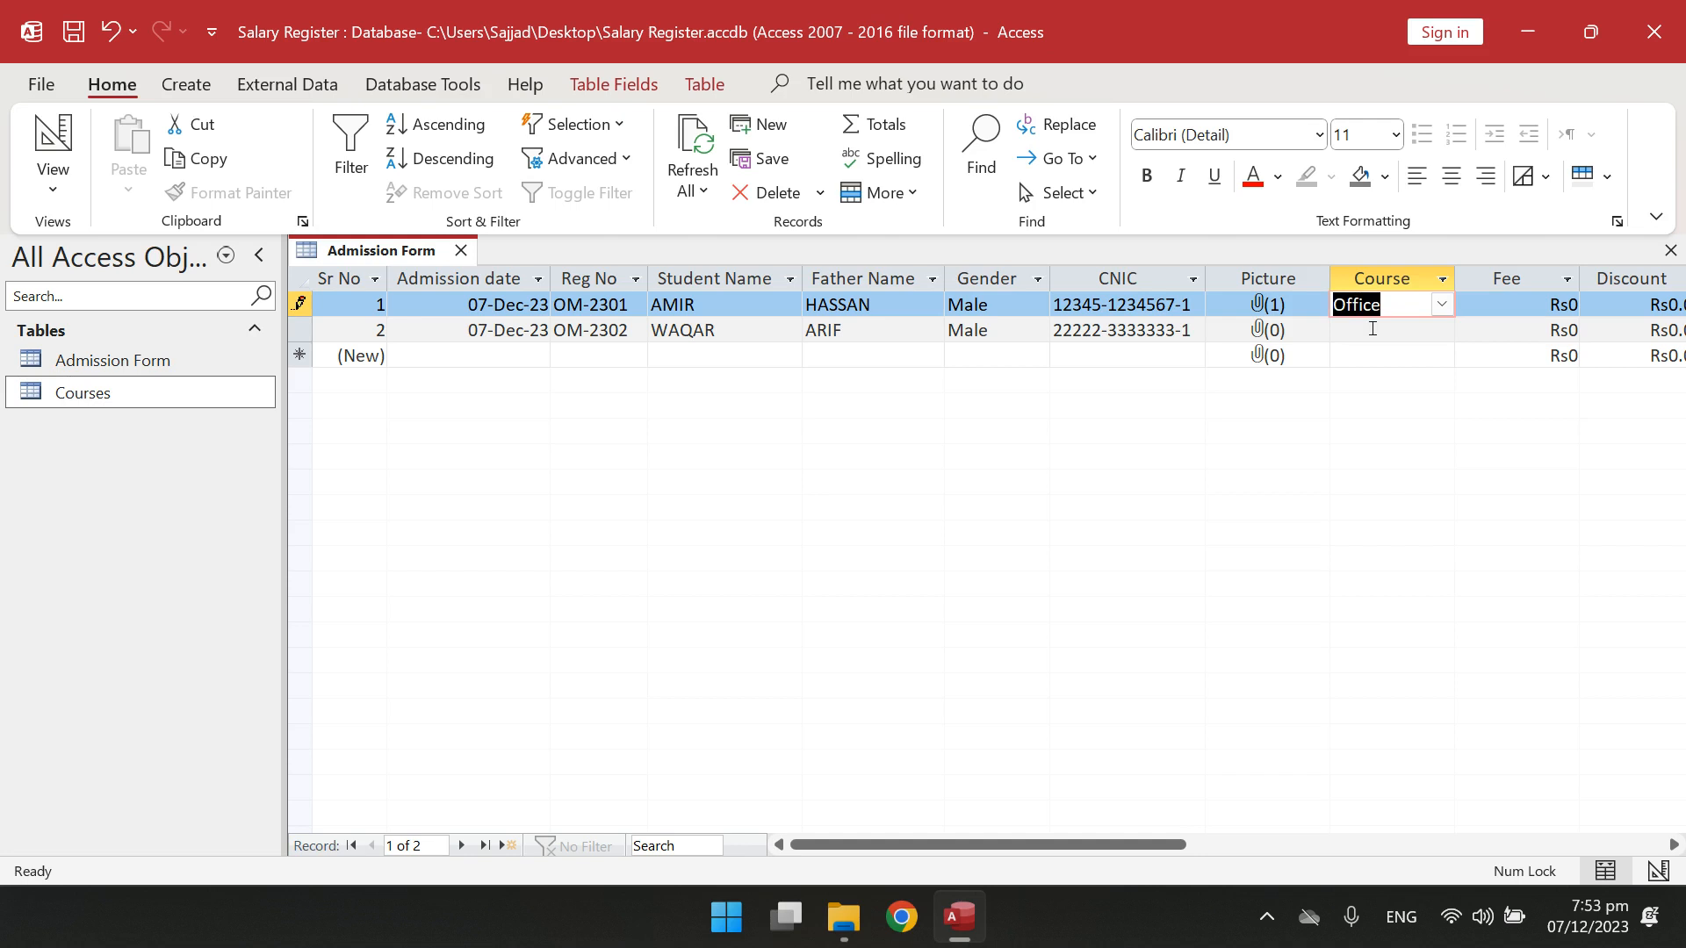
{"action": "left_click", "coordinate": [1369, 332]}
{"action": "left_click", "coordinate": [1441, 331]}
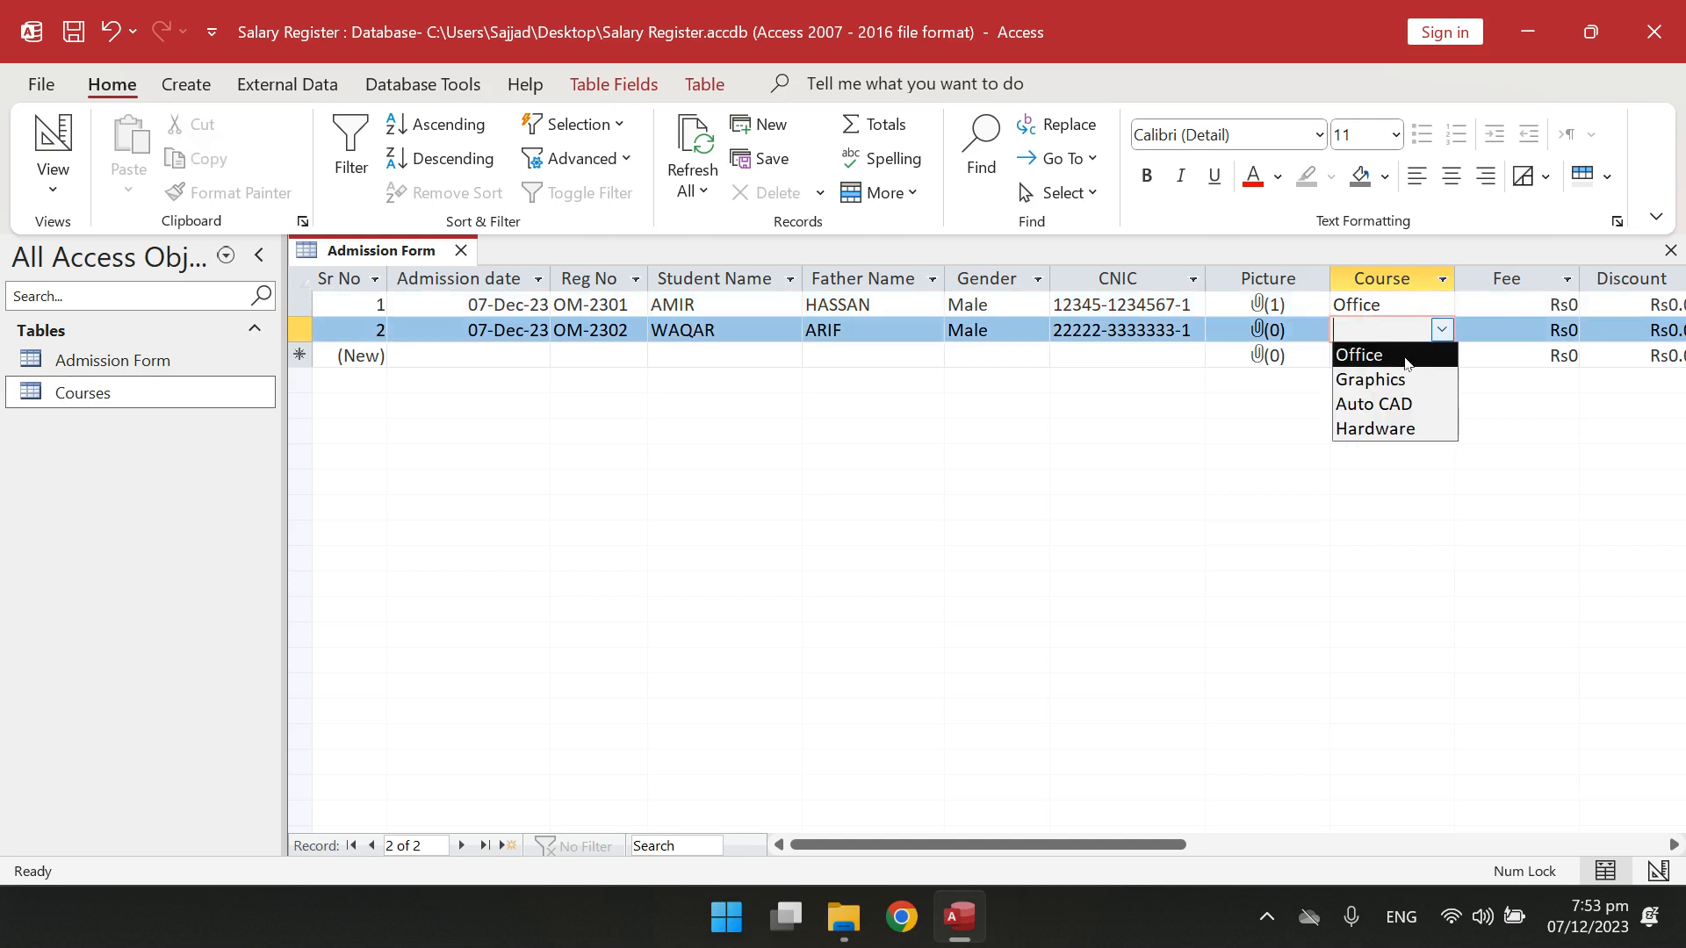